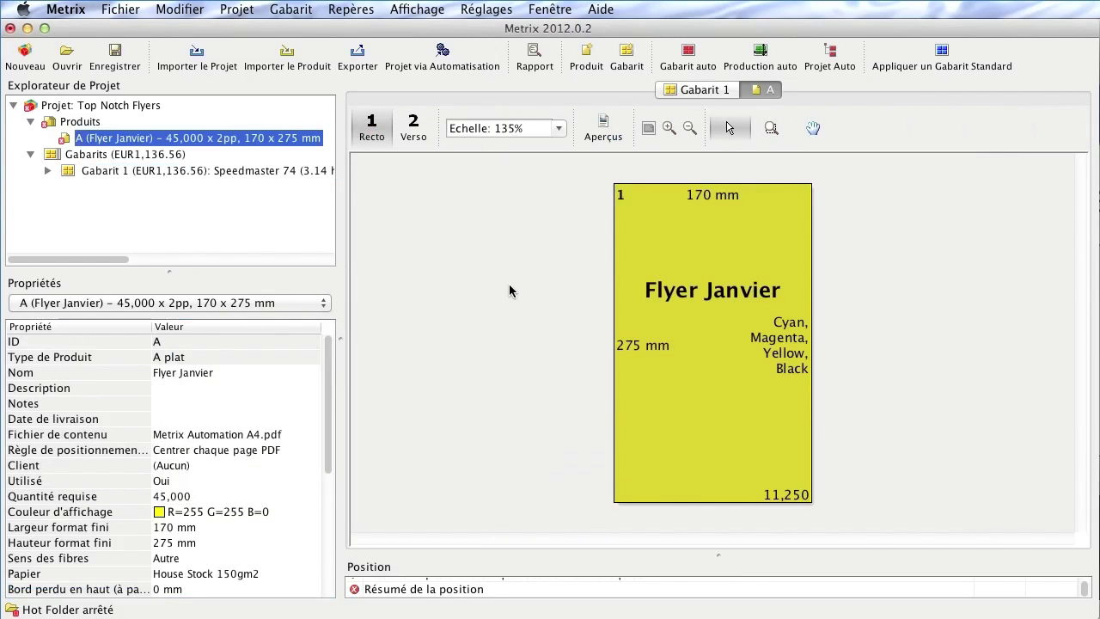
# Step: Show the content preview of the Flyer Janvier product and set its bottom bleed to -10 mm
pyautogui.click(604, 129)
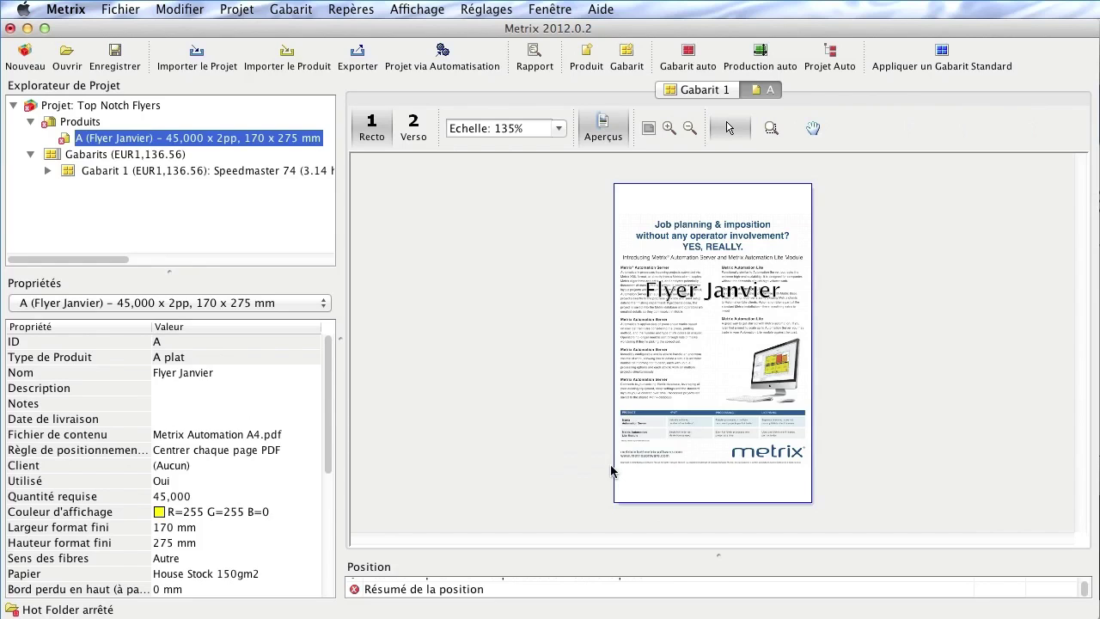
pyautogui.scroll(-5, 328, 417)
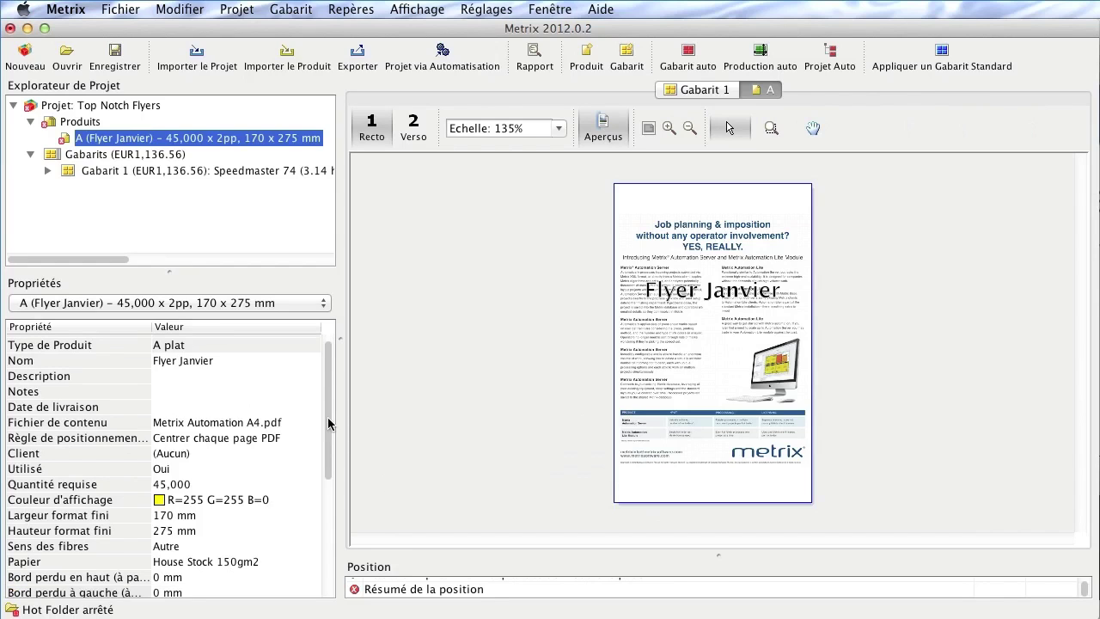
pyautogui.click(212, 535)
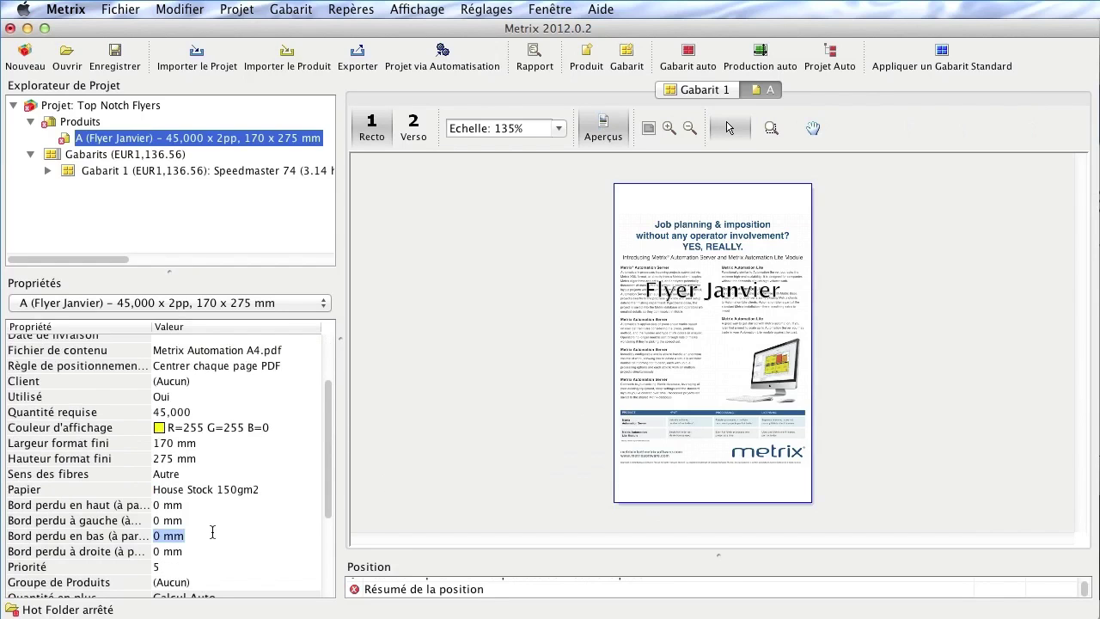
pyautogui.write('-10')
# Step: Calculate the flyer layout automatically and accept the proposed Gabarit 1
pyautogui.click(692, 60)
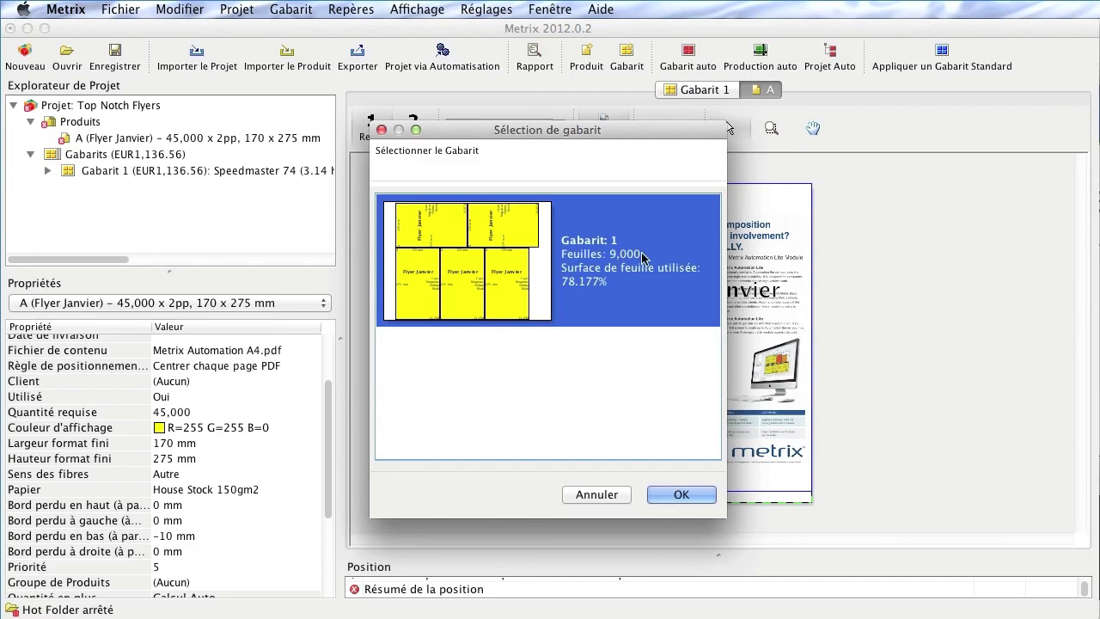
pyautogui.click(703, 493)
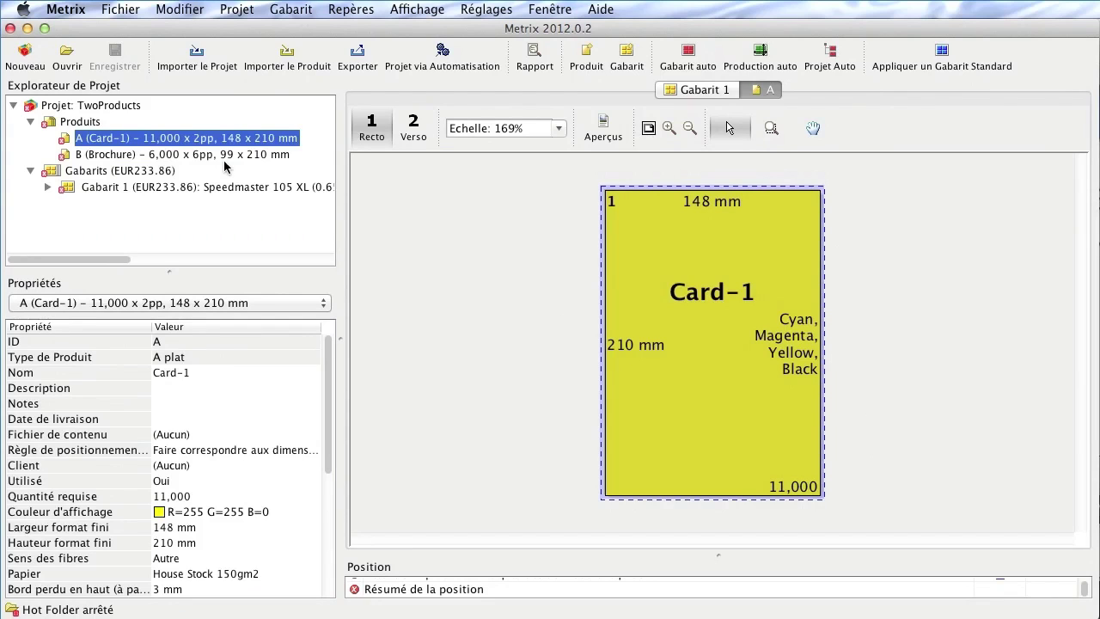
# Step: Start an optimised production calculation for the TwoProducts project and add Impression en feuille to the printing methods to test
pyautogui.click(191, 158)
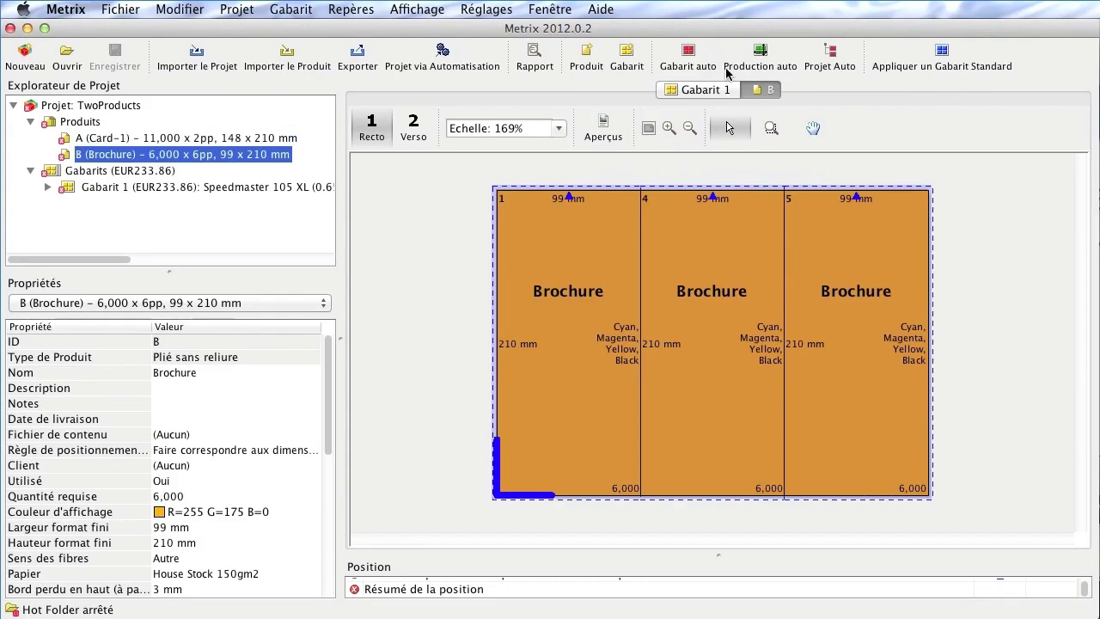
pyautogui.click(760, 56)
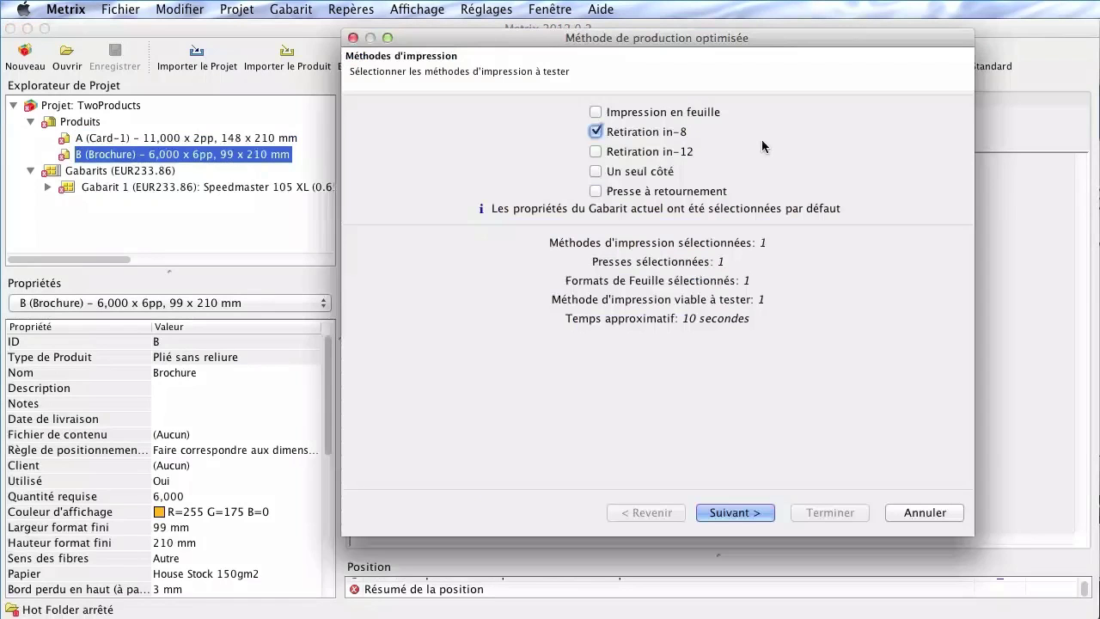
pyautogui.click(597, 113)
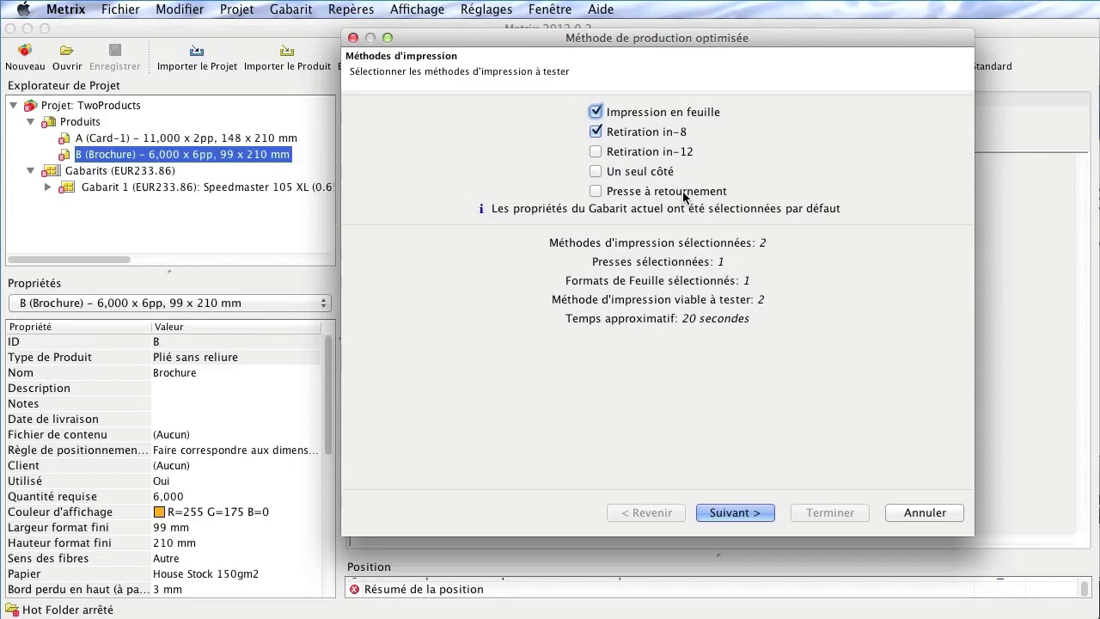
pyautogui.click(765, 516)
# Step: Add the Roland 500 and Komori 20 to the presses to test
pyautogui.click(469, 133)
pyautogui.click(469, 166)
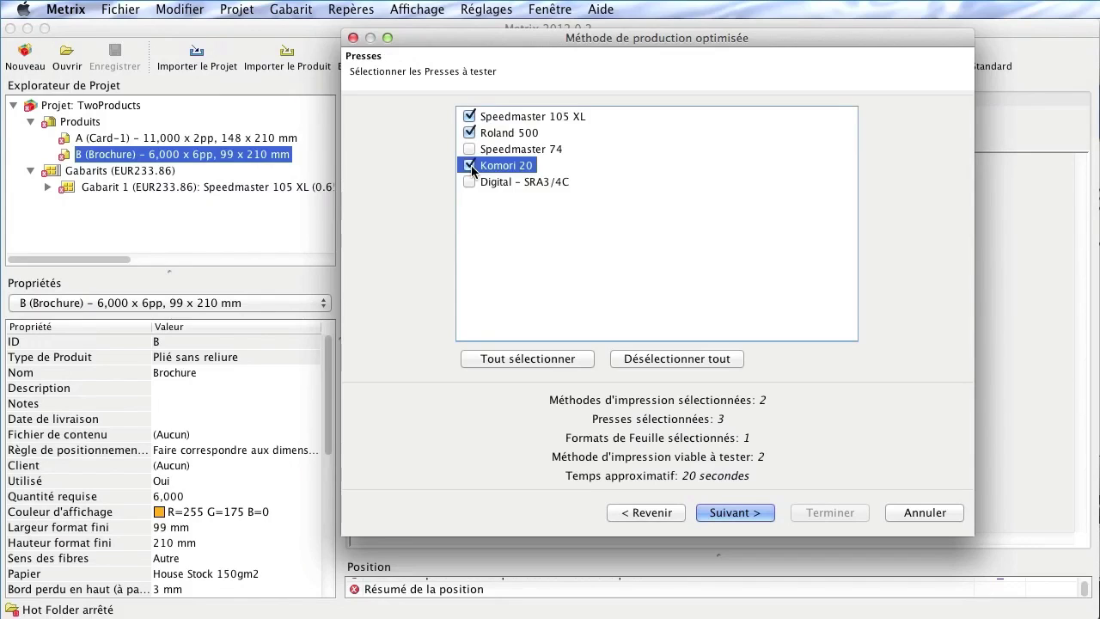
pyautogui.click(720, 513)
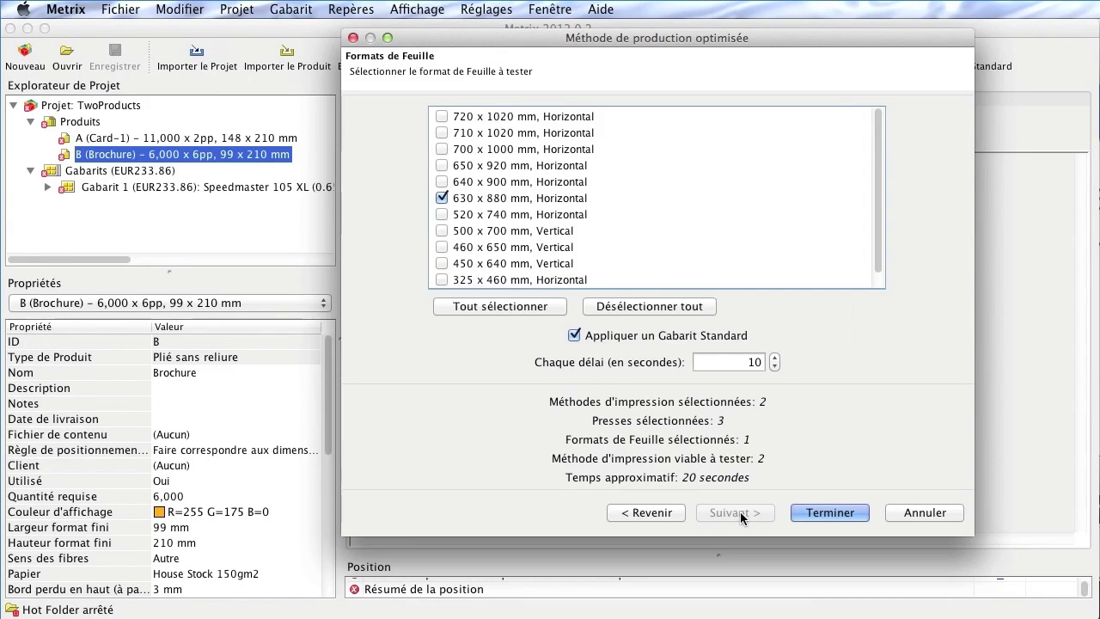
# Step: Add the 650 x 920, 700 x 1000, 710 x 1020, 450 x 640 and 460 x 650 mm sheet formats to the test
pyautogui.click(442, 166)
pyautogui.click(442, 149)
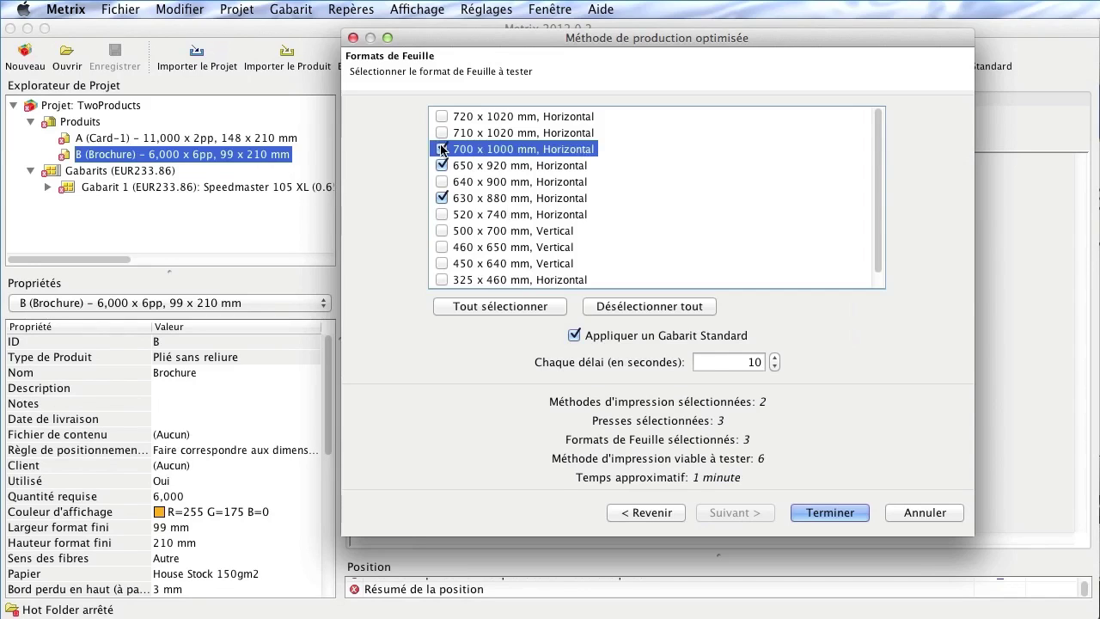
pyautogui.click(442, 133)
pyautogui.click(442, 265)
pyautogui.click(442, 248)
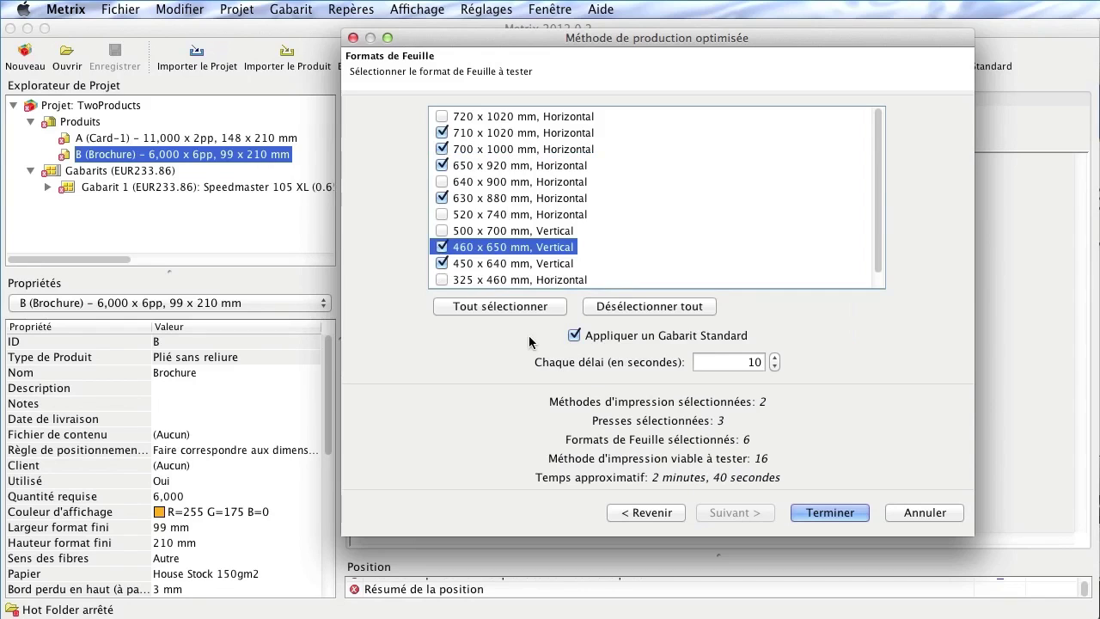
# Step: Run the production calculation with all sheet formats and apply the proposed Gabarit 1 on the Speedmaster 105 XL with 630 x 880 mm sheets
pyautogui.click(530, 307)
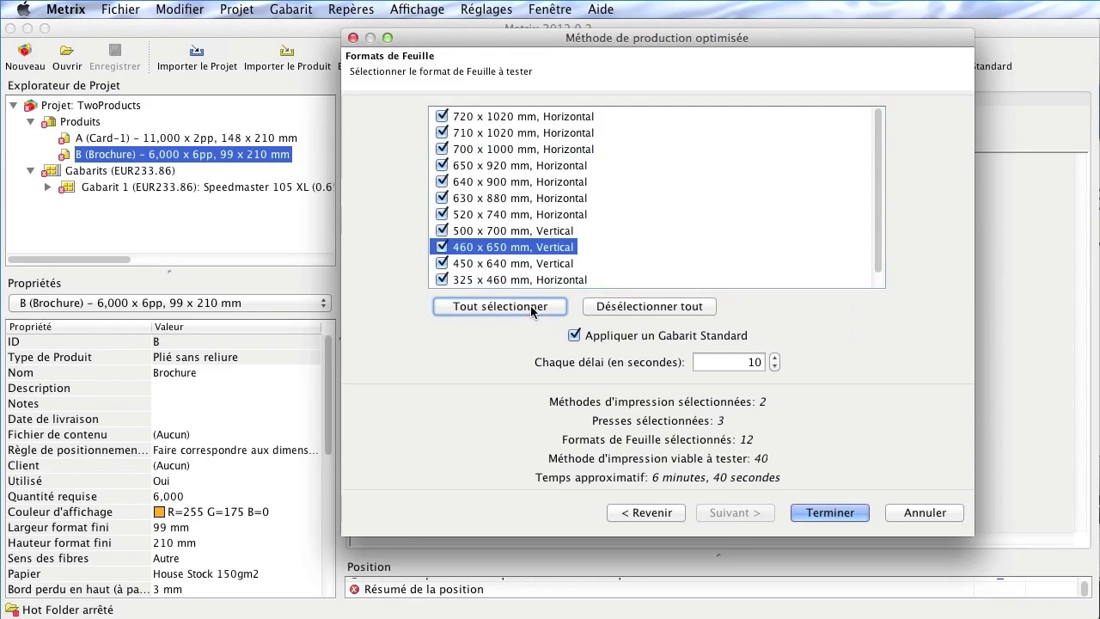
pyautogui.click(830, 513)
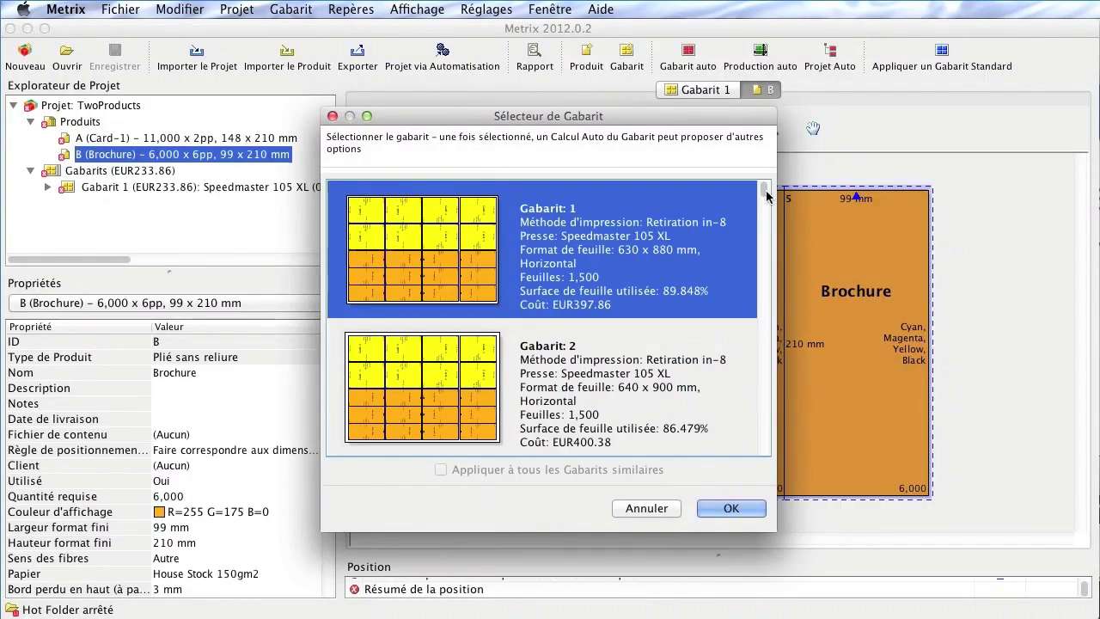
pyautogui.moveTo(767, 196)
pyautogui.mouseDown()
pyautogui.moveTo(767, 252)
pyautogui.moveTo(768, 187)
pyautogui.mouseUp()
pyautogui.doubleClick(710, 240)
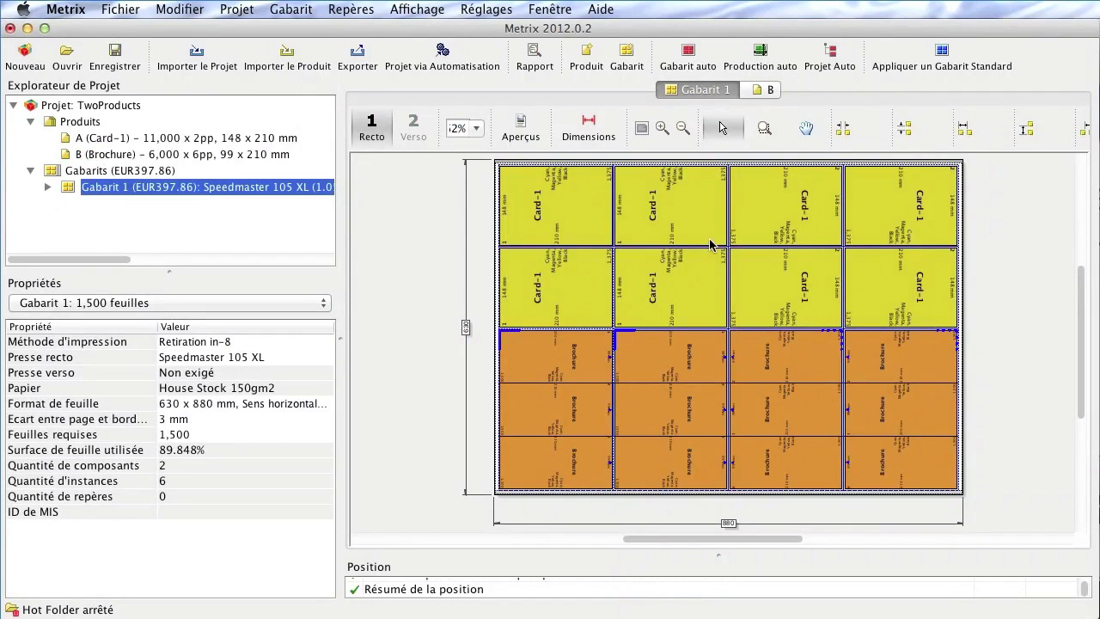
# Step: Save the project under the new project ID 454 with the type Estimation
pyautogui.click(120, 10)
pyautogui.click(207, 113)
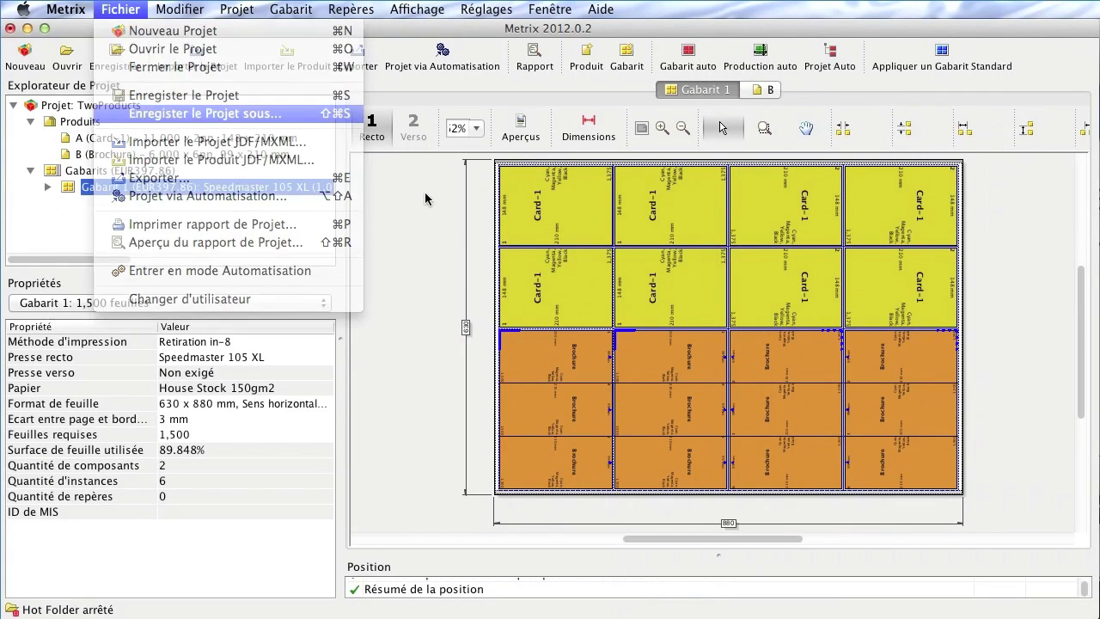
pyautogui.write('454')
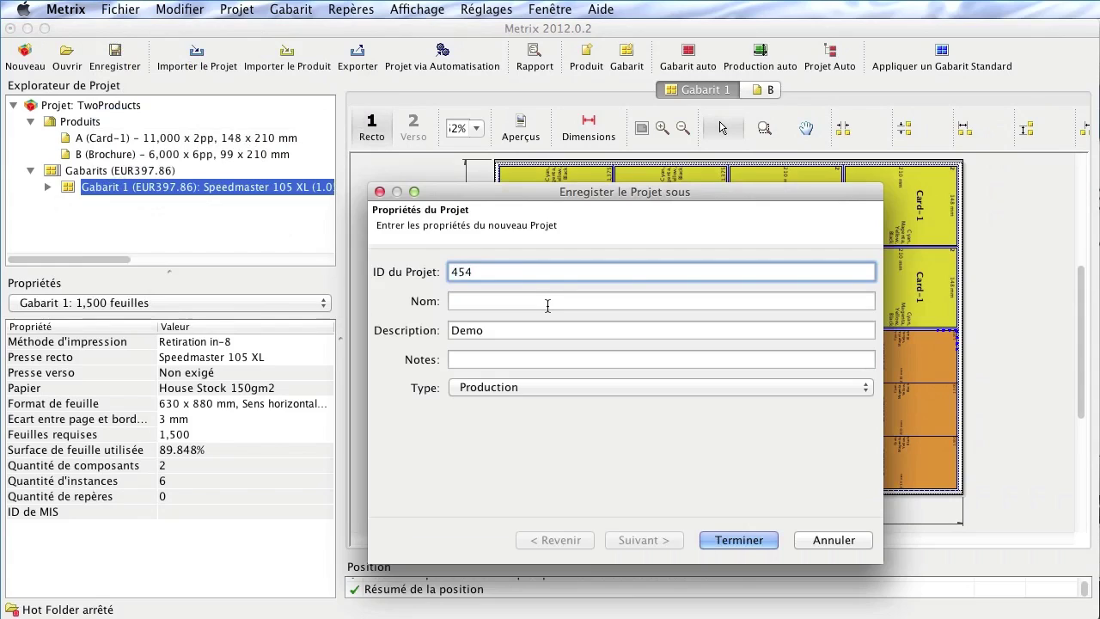
pyautogui.click(557, 388)
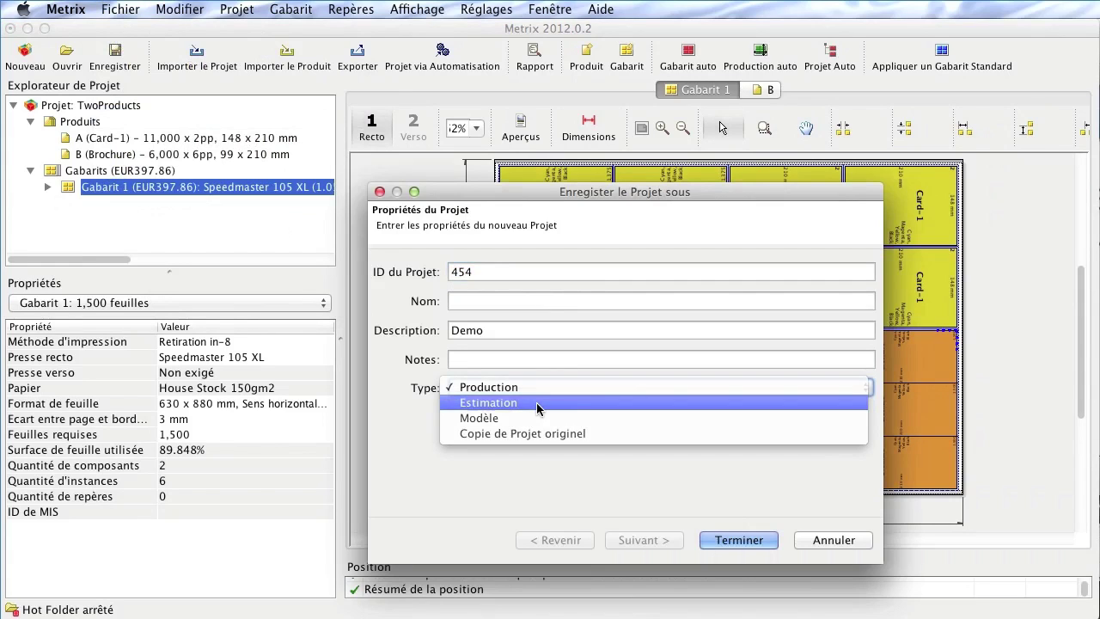
pyautogui.click(538, 403)
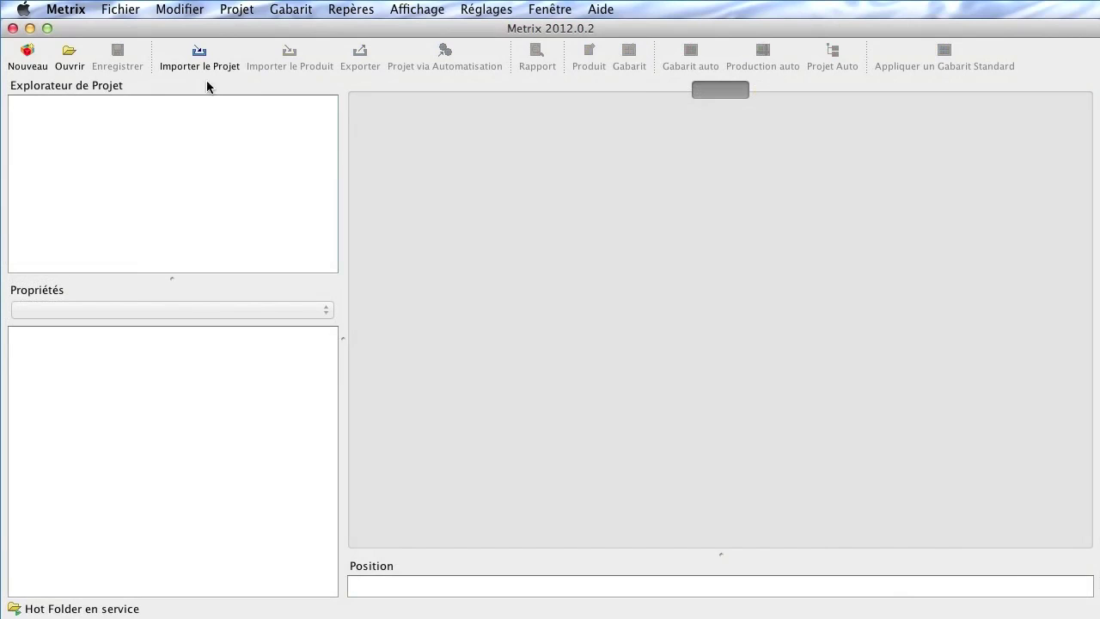
# Step: Filter the saved projects by the type Estimation and open project 454
pyautogui.click(69, 62)
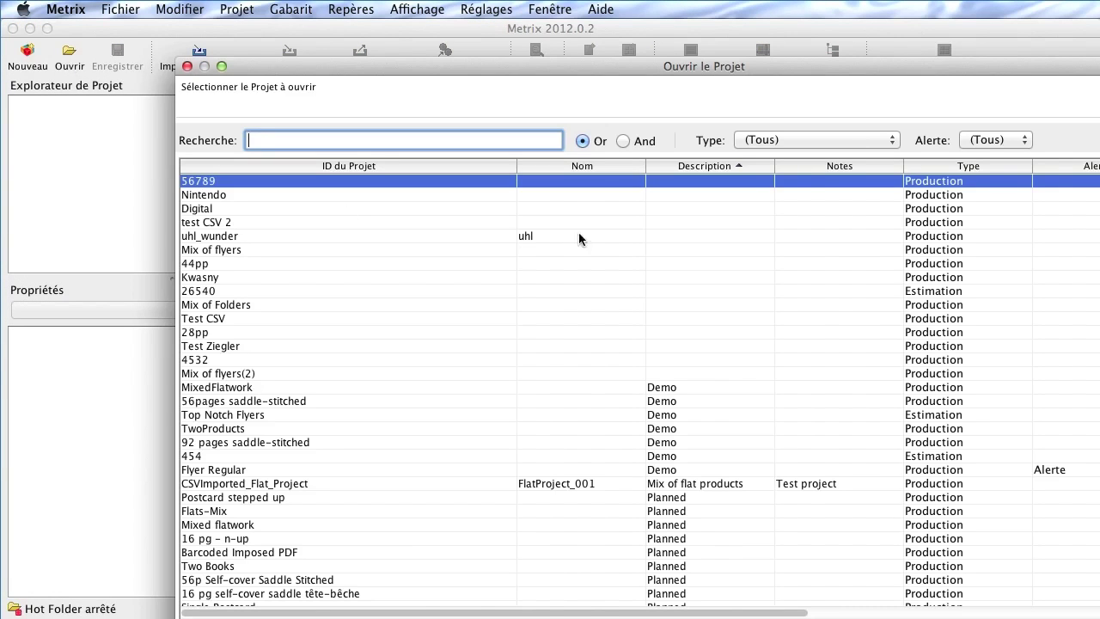
pyautogui.click(810, 141)
pyautogui.click(810, 171)
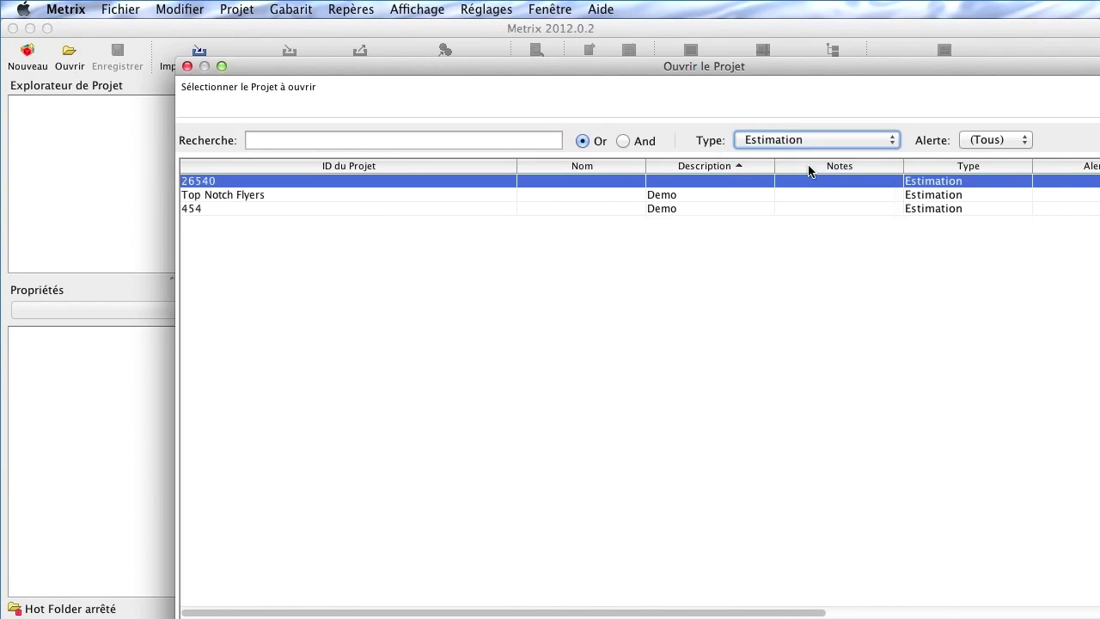
pyautogui.doubleClick(376, 209)
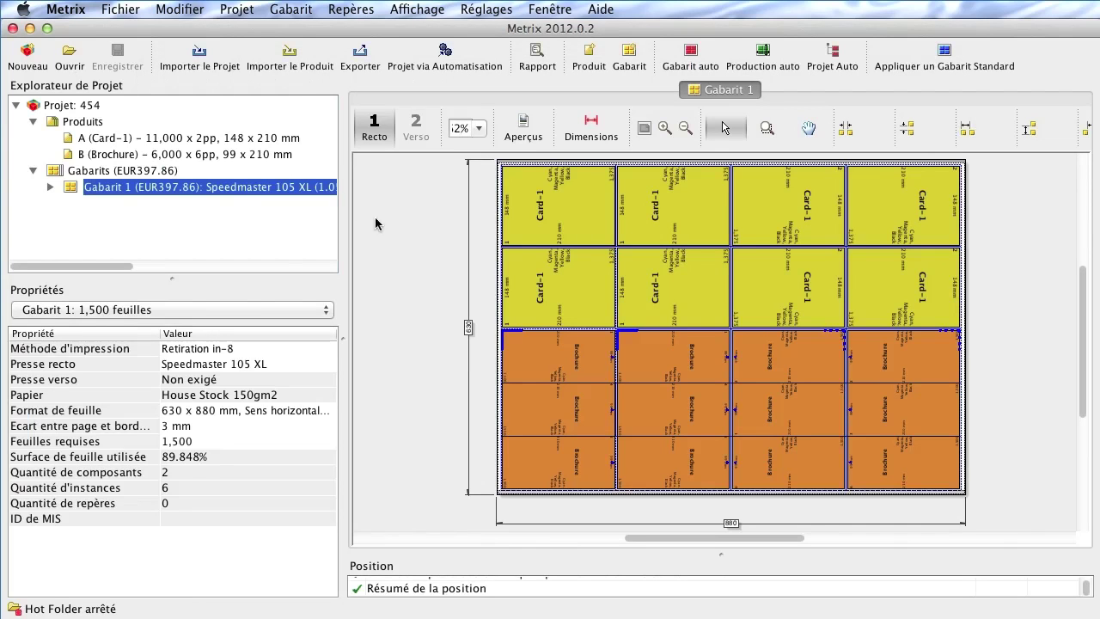
# Step: Set the required quantity of product A (Card-1) to 13,000
pyautogui.click(216, 138)
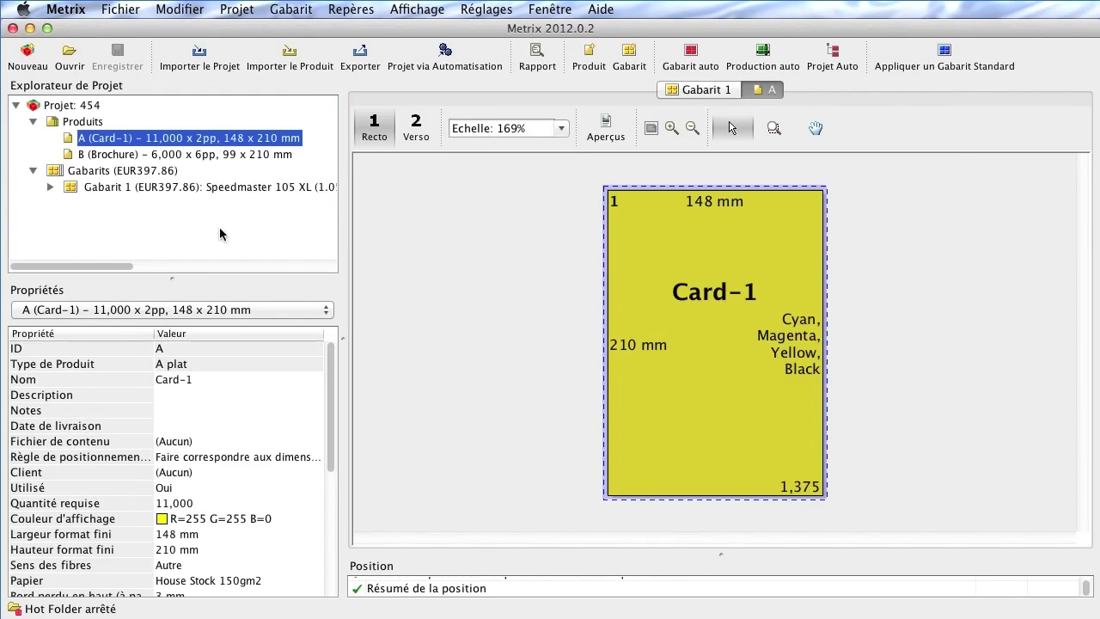
pyautogui.click(224, 505)
pyautogui.write('13,000')
pyautogui.press('Return')
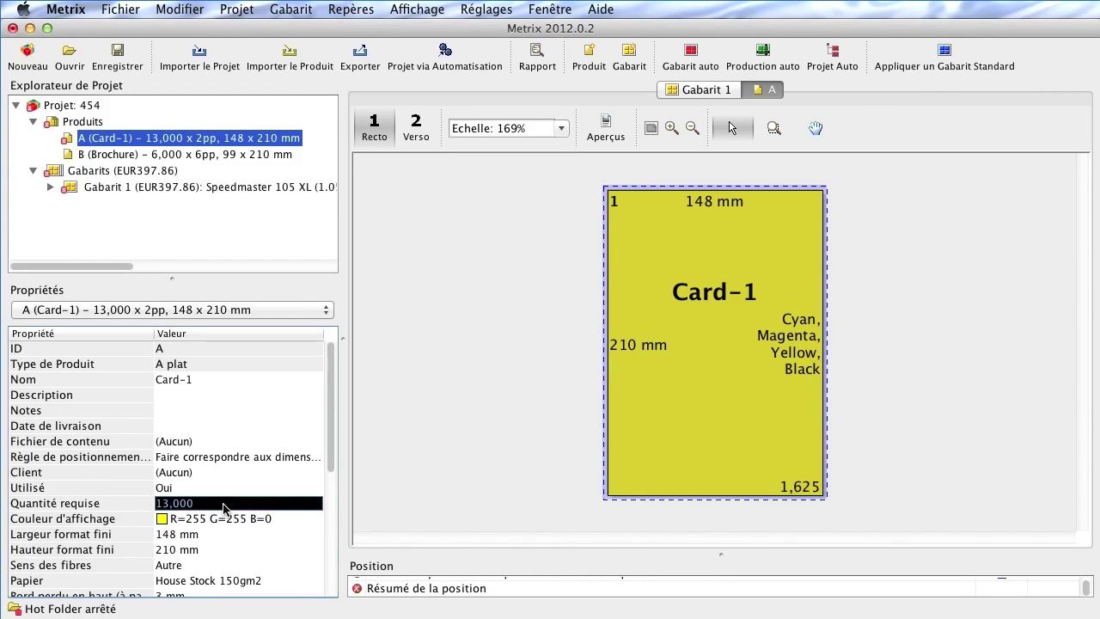
# Step: Set Gabarit 1's sheet format to 700 x 1000 mm with horizontal grain and apply the first automatically calculated layout
pyautogui.click(239, 190)
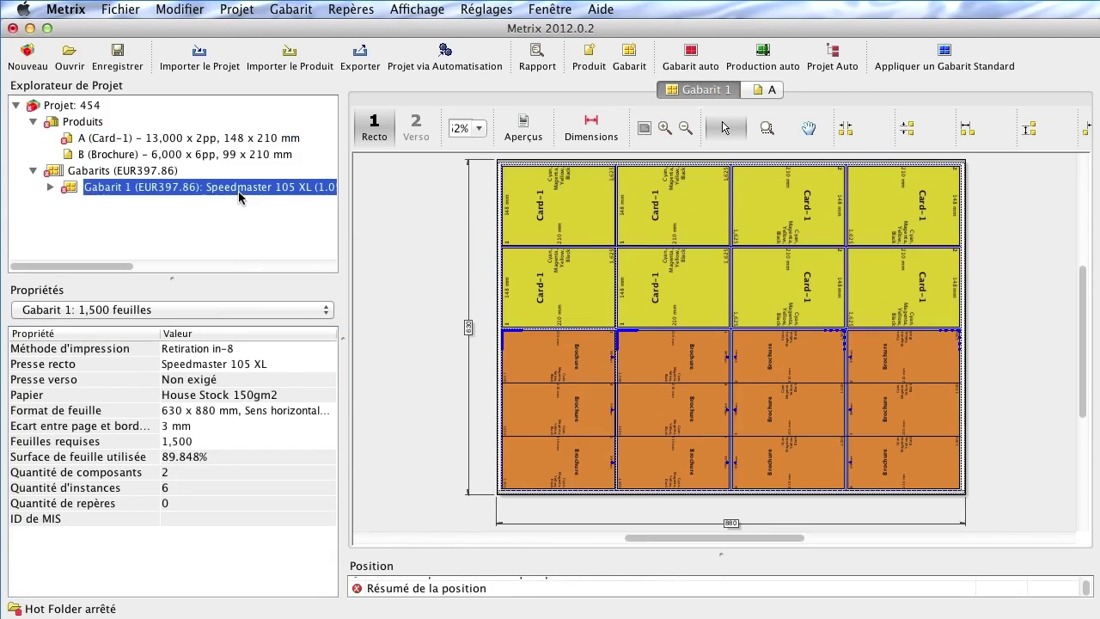
pyautogui.click(245, 411)
pyautogui.scroll(3, 256, 455)
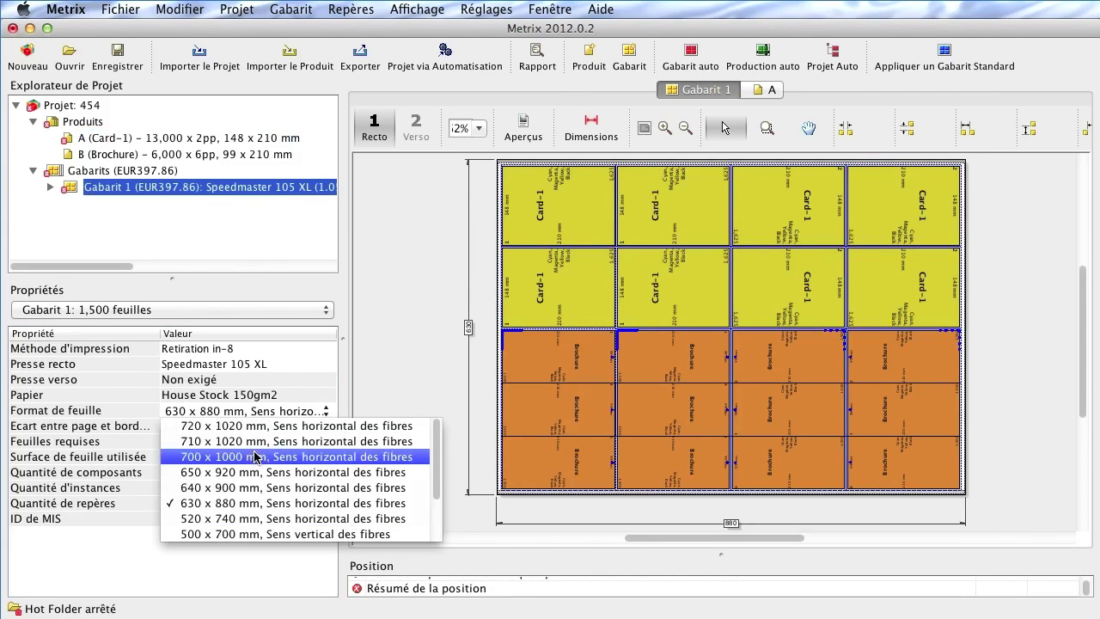
pyautogui.click(256, 456)
pyautogui.click(697, 66)
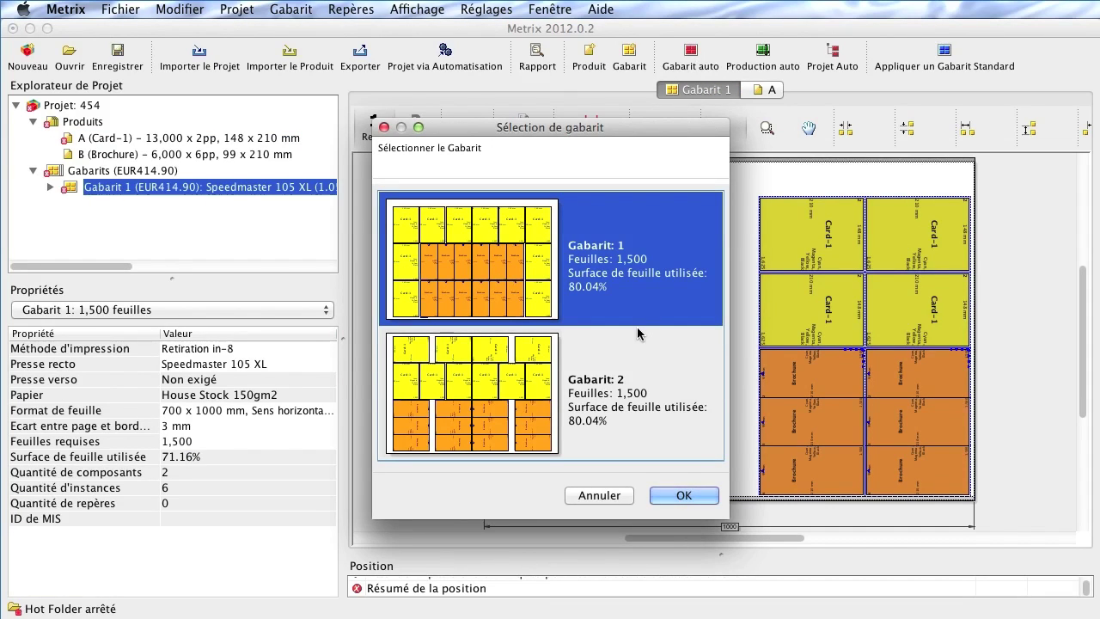
pyautogui.click(685, 496)
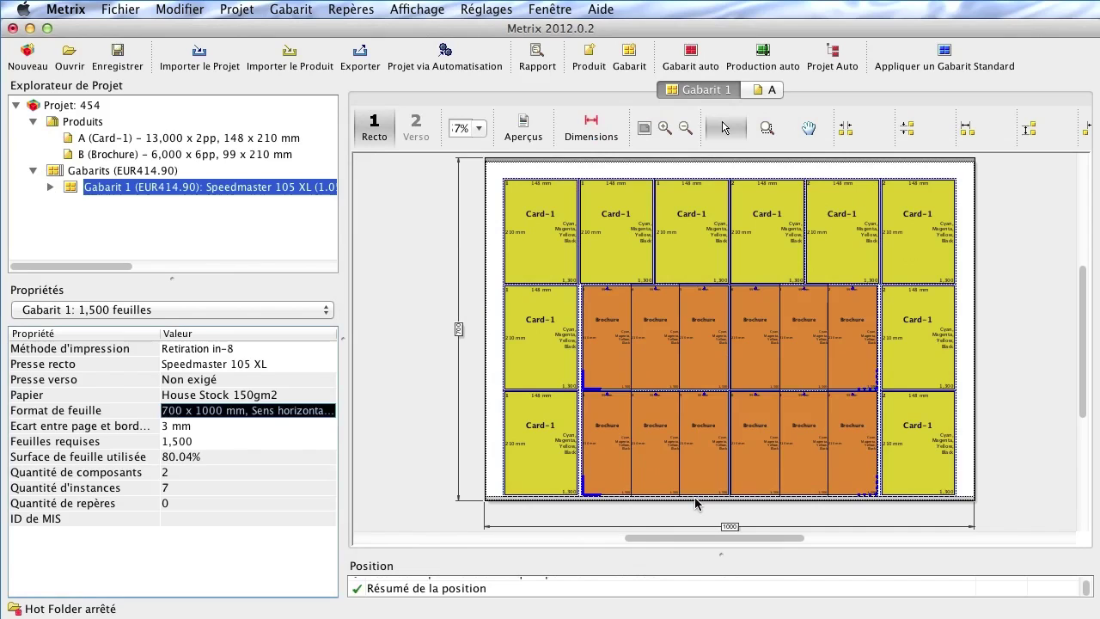
# Step: Add dimensions for the left and right margins, the top margin above both corner cards, and the bottom margin beside the sheet
pyautogui.click(589, 131)
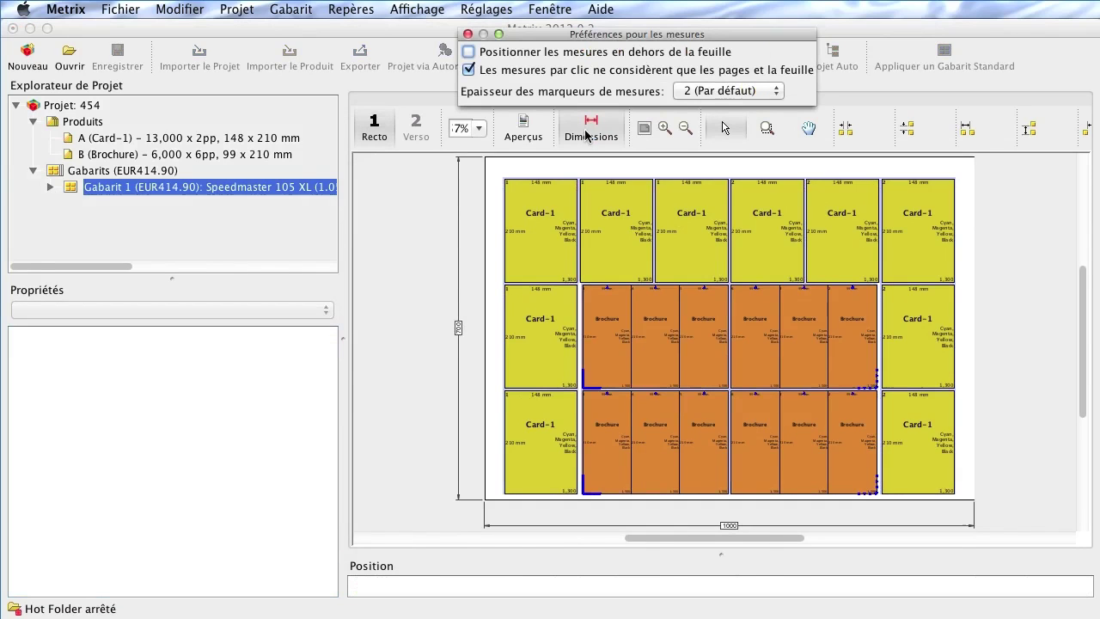
pyautogui.click(499, 221)
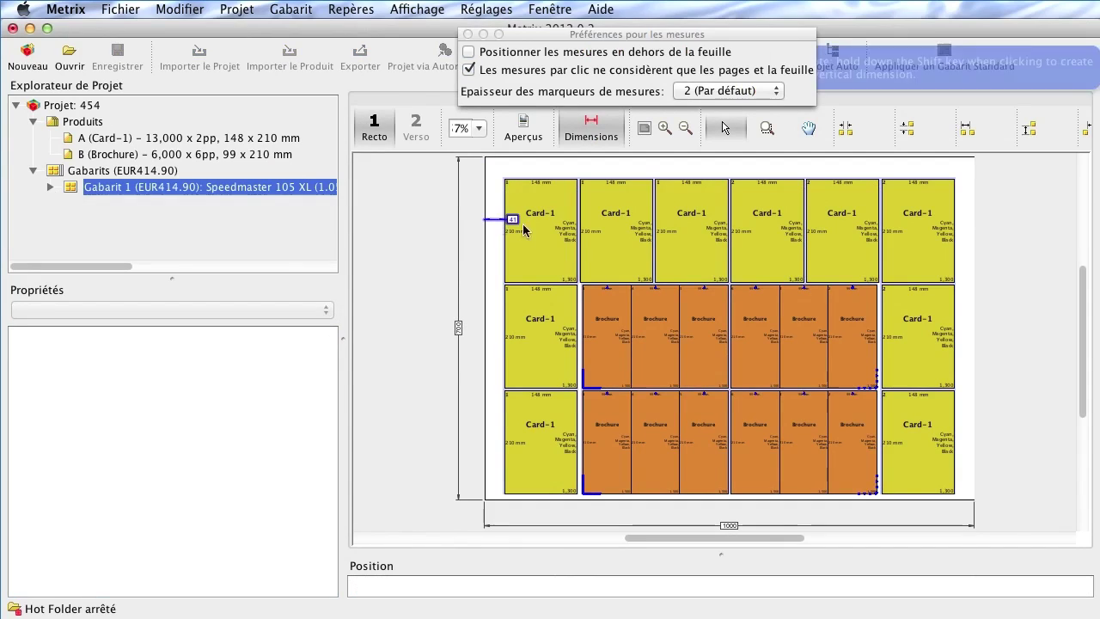
pyautogui.click(960, 235)
pyautogui.click(922, 169)
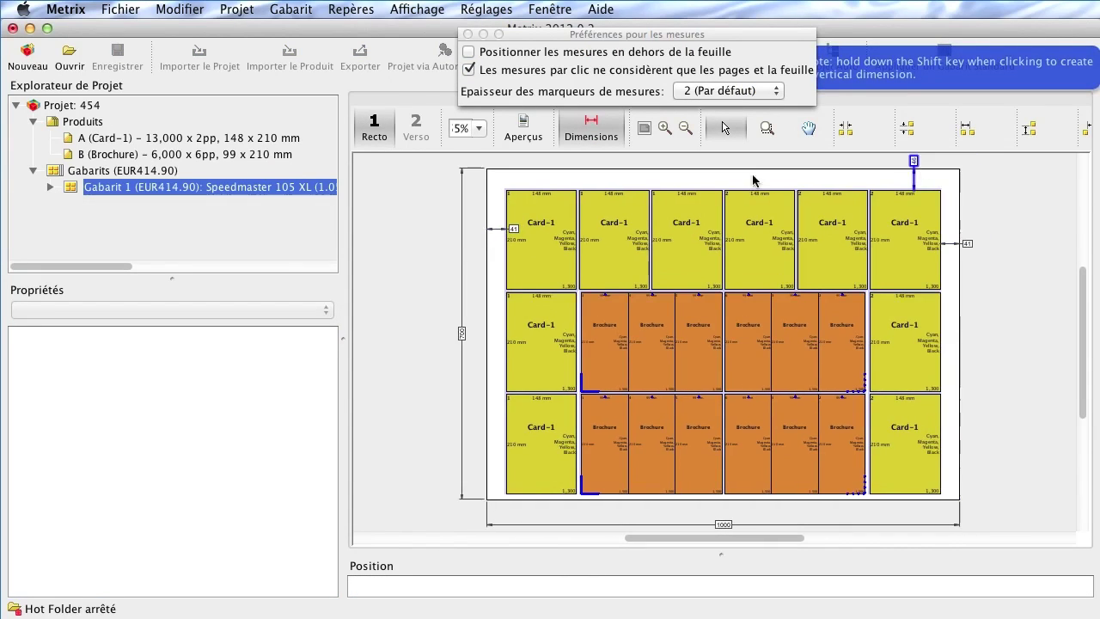
pyautogui.click(536, 189)
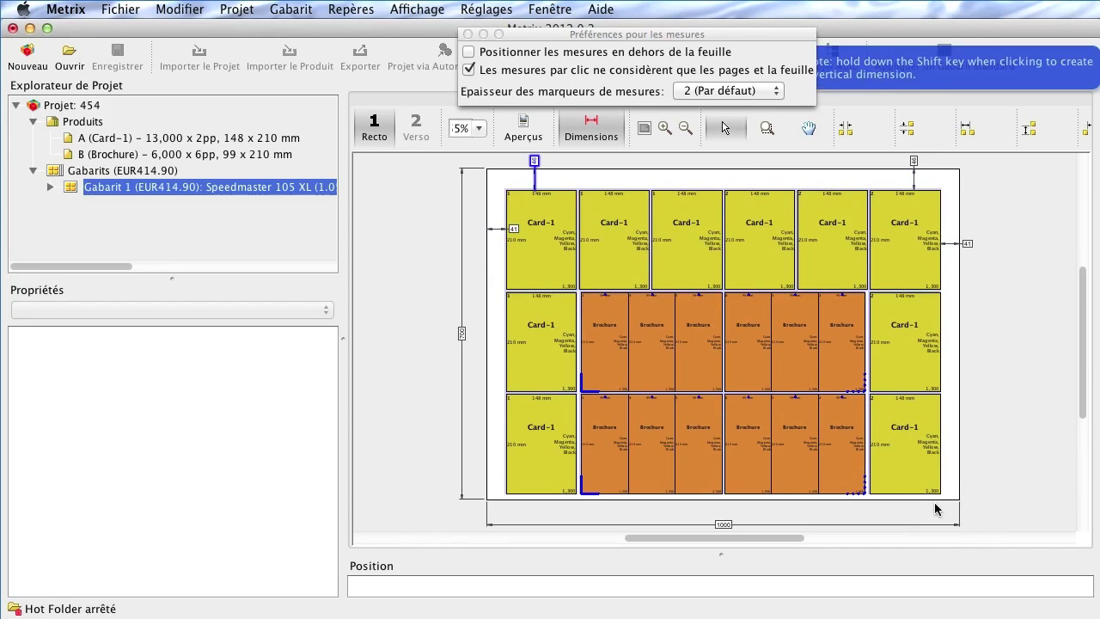
pyautogui.click(929, 499)
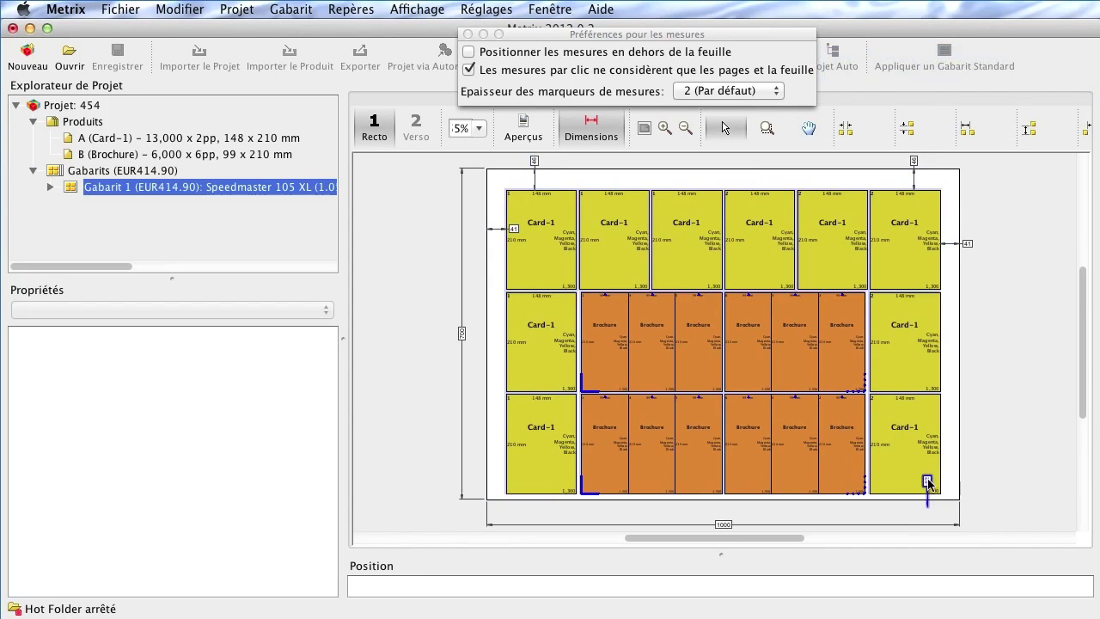
pyautogui.click(975, 483)
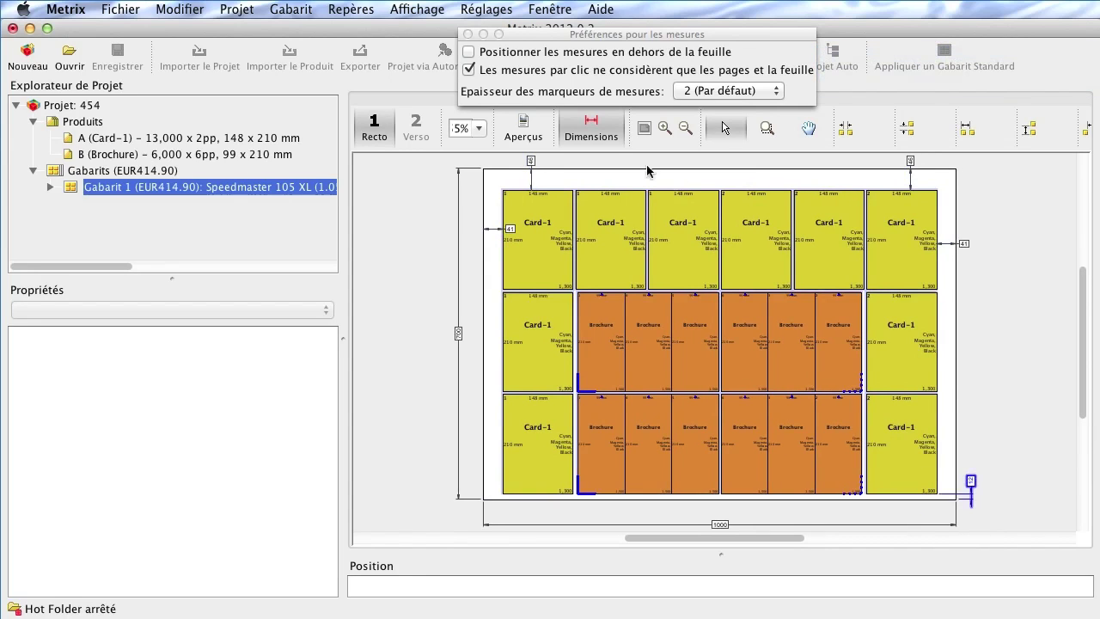
pyautogui.click(593, 129)
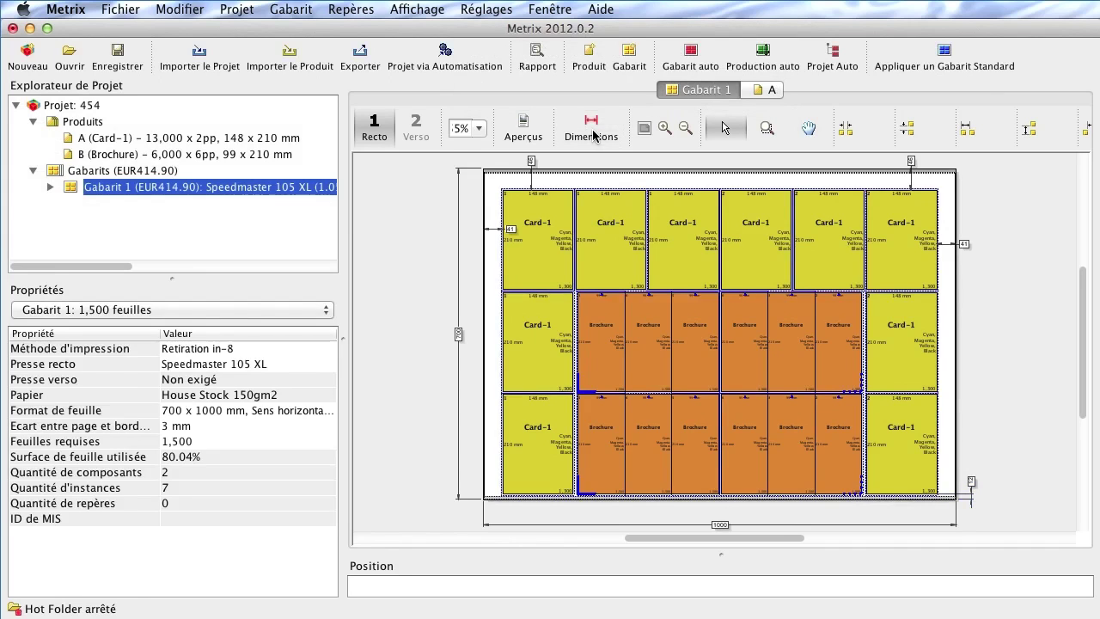
# Step: Add the CMYK, Offset mark set to Gabarit 1, restricting the list to sets that also match the layout's colours
pyautogui.click(354, 11)
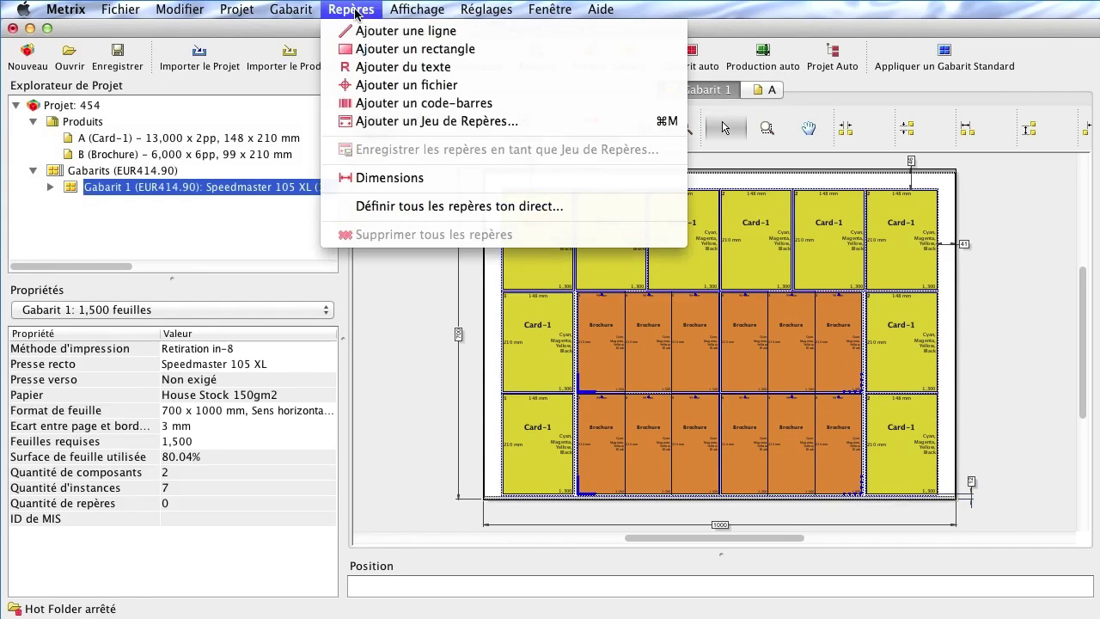
pyautogui.click(358, 121)
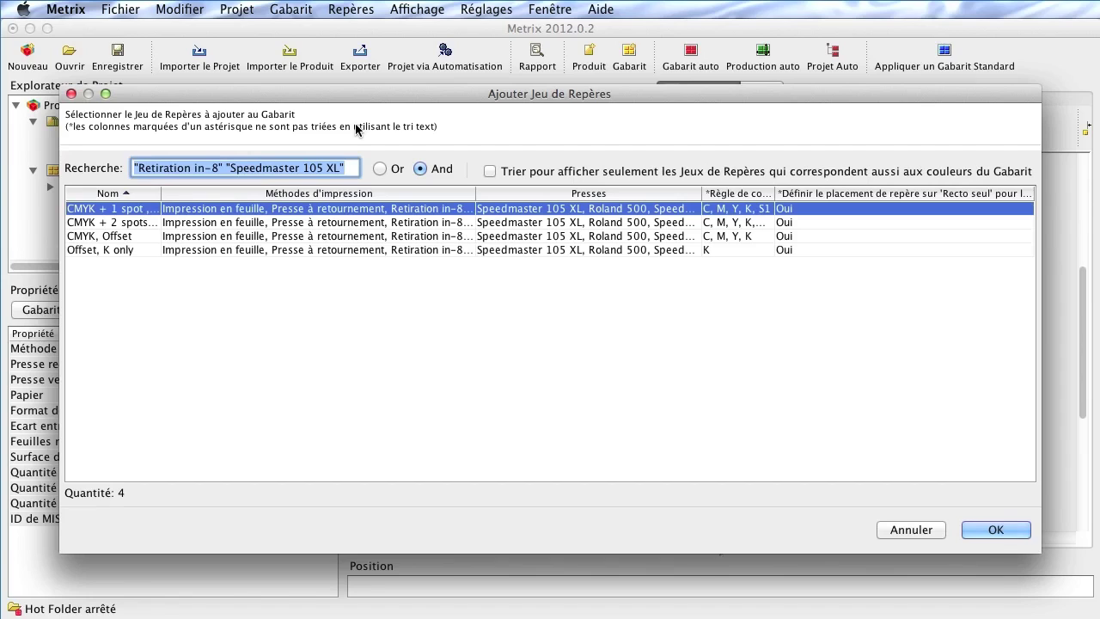
pyautogui.click(260, 168)
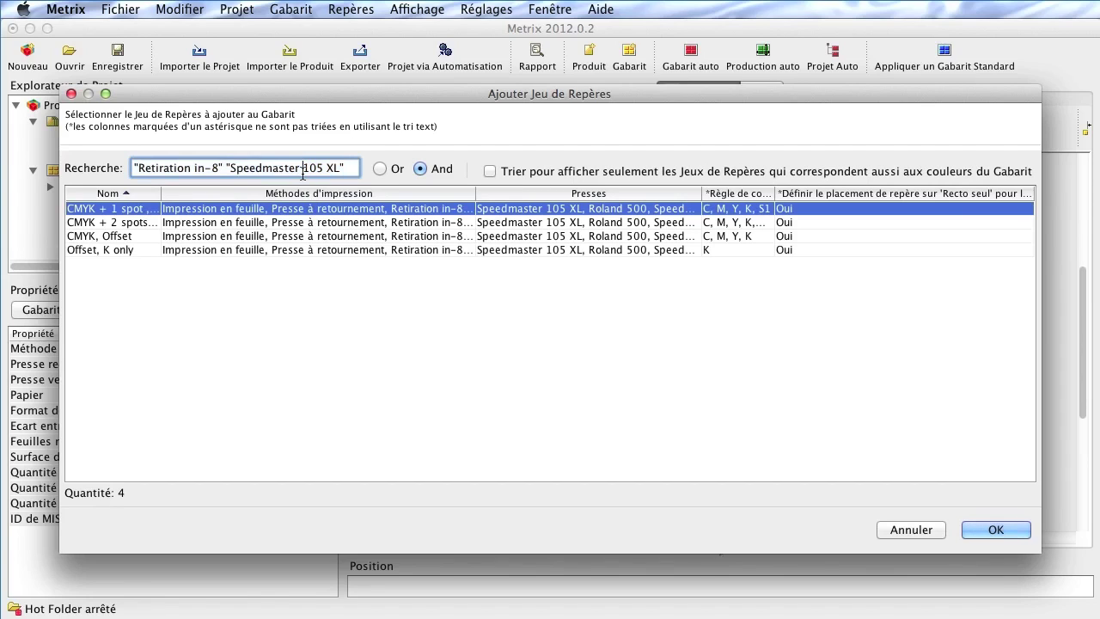
pyautogui.moveTo(241, 170); pyautogui.dragTo(340, 170)
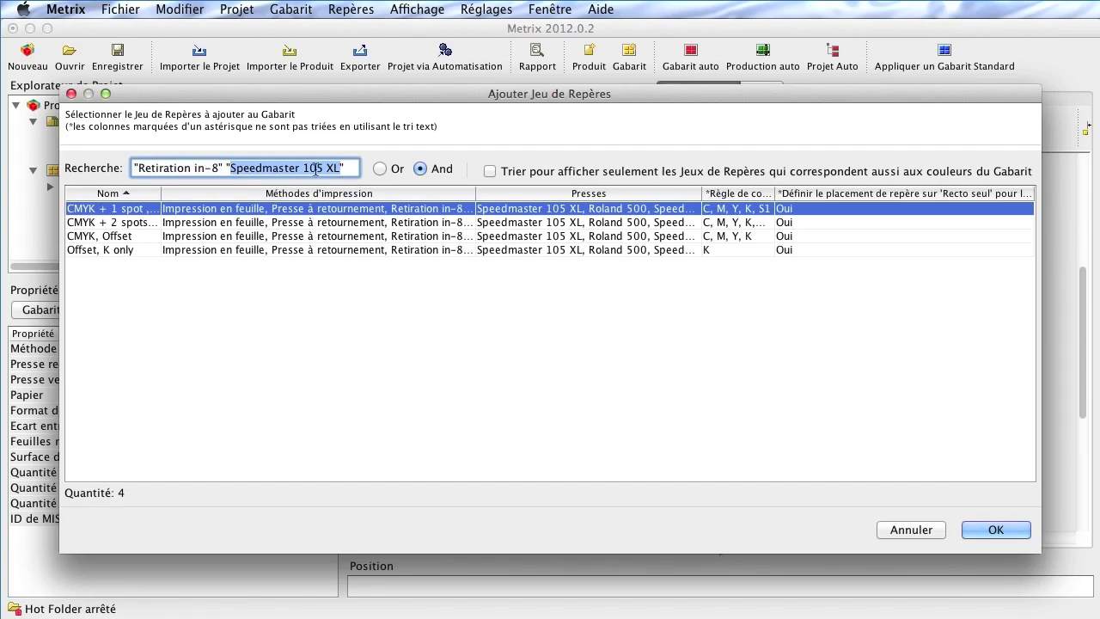
pyautogui.click(205, 168)
pyautogui.moveTo(135, 168); pyautogui.dragTo(223, 168)
pyautogui.click(497, 175)
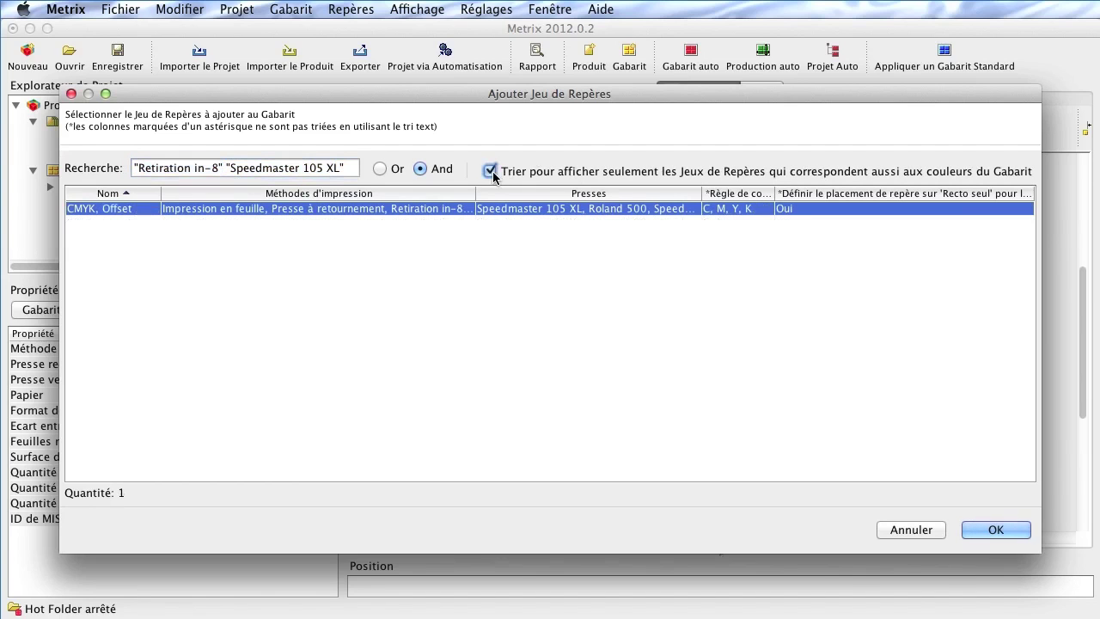
pyautogui.click(993, 530)
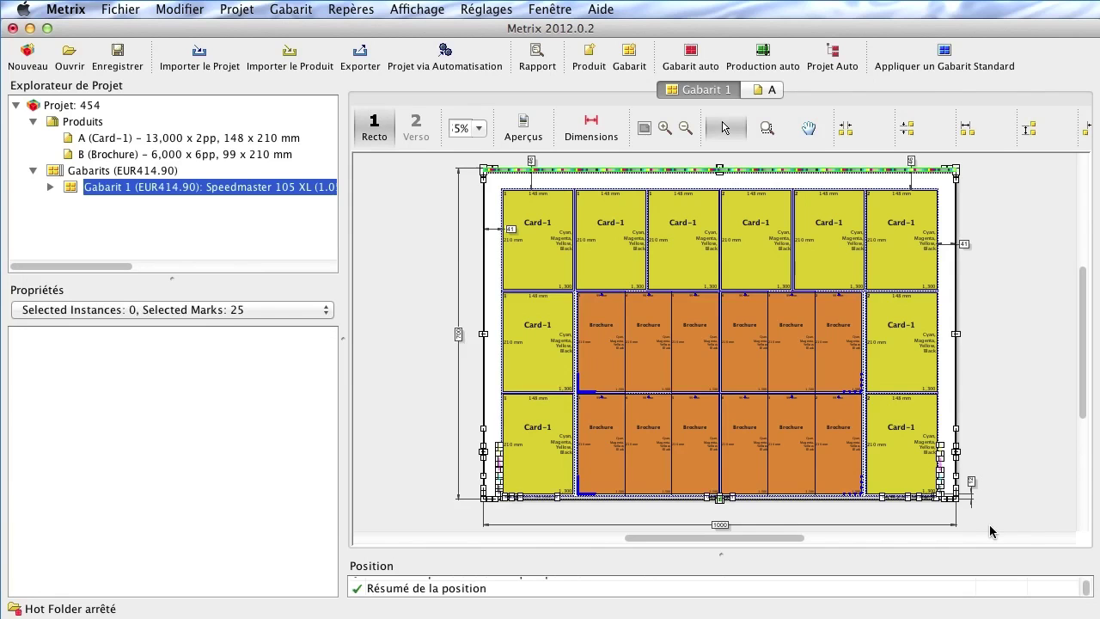
pyautogui.click(403, 399)
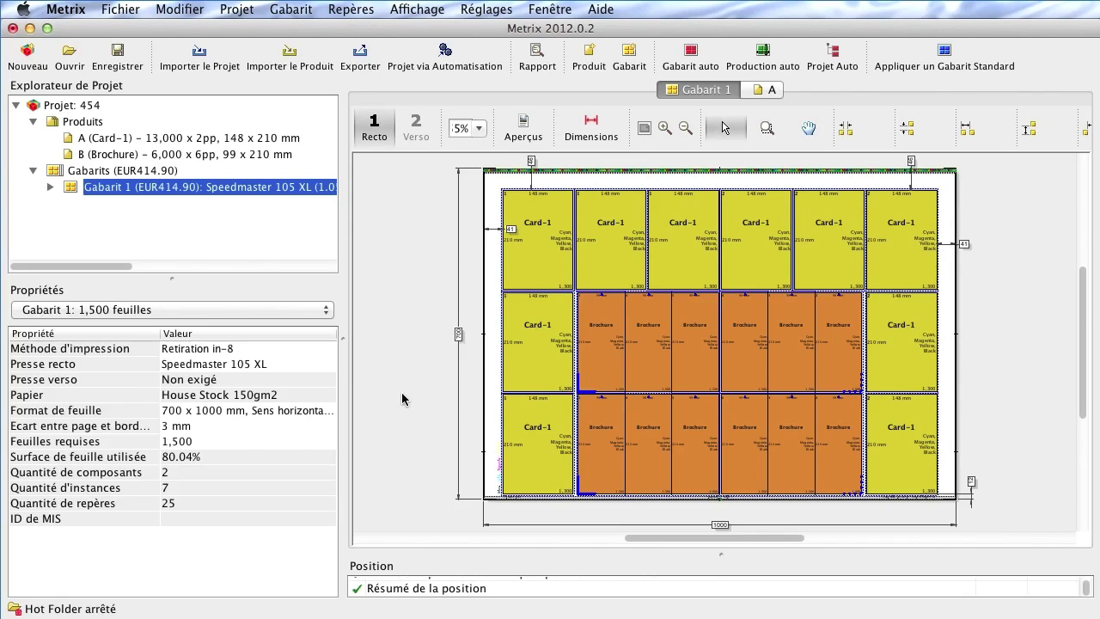
# Step: Preview the project report with A4 portrait page setup, enlarge it to 150%, review it down to the press details, and close it
pyautogui.click(539, 70)
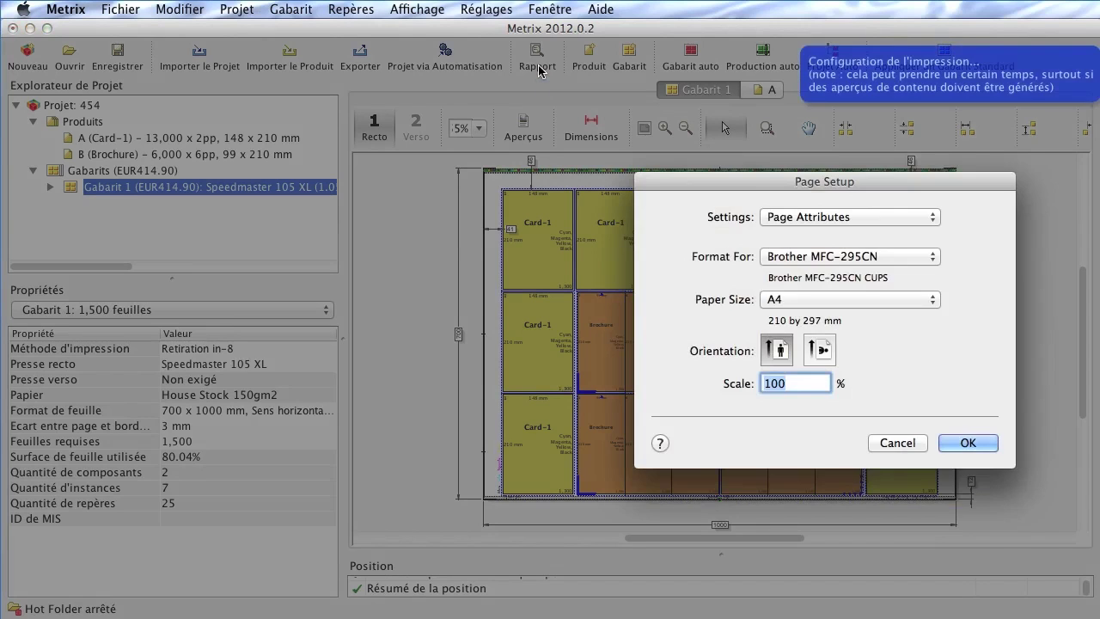
pyautogui.click(944, 445)
pyautogui.click(730, 600)
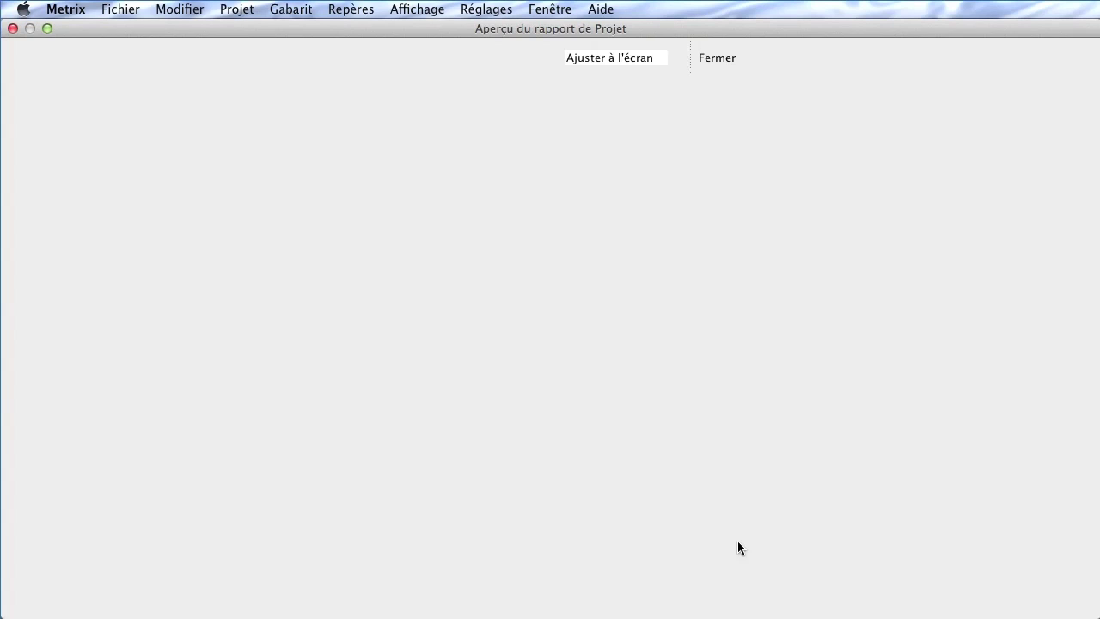
pyautogui.click(461, 51)
pyautogui.click(461, 52)
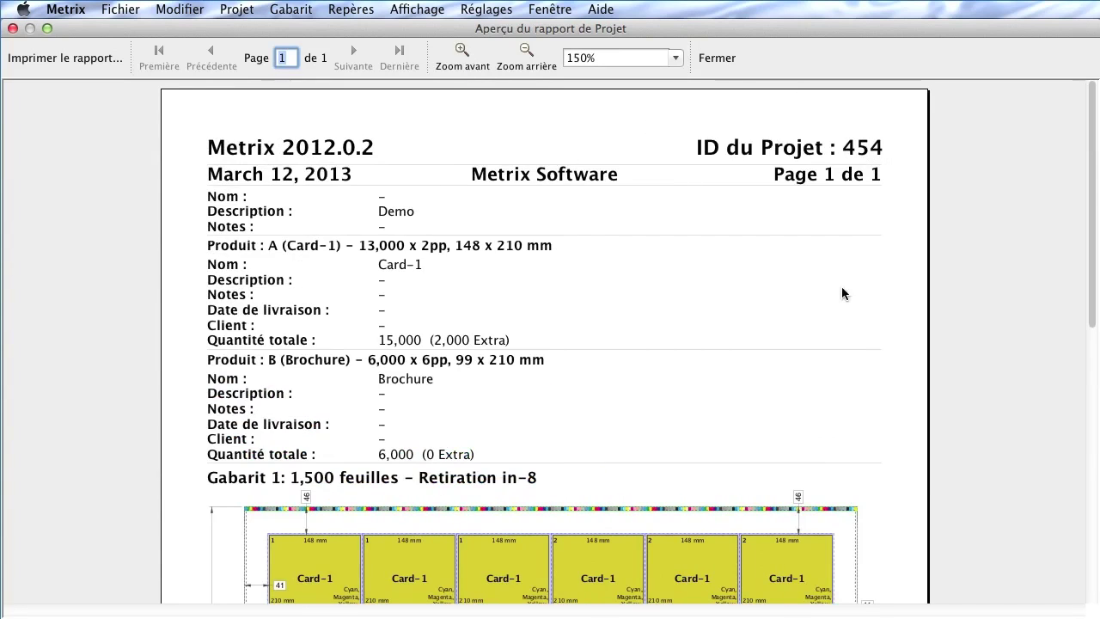
pyautogui.scroll(-3, 1095, 163)
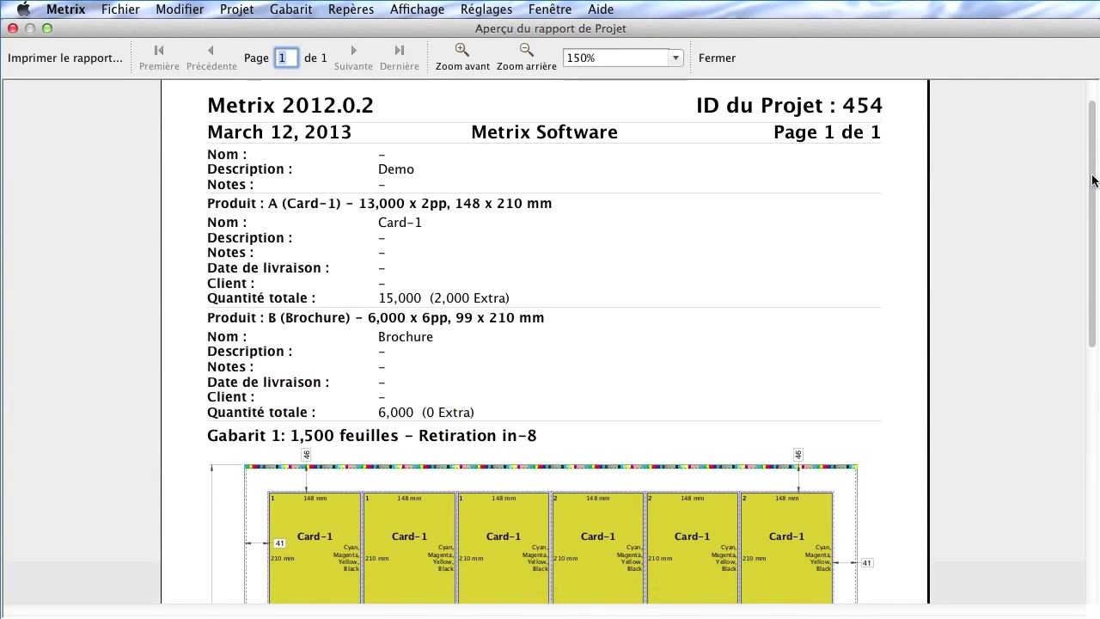
pyautogui.moveTo(1093, 200); pyautogui.dragTo(1092, 432)
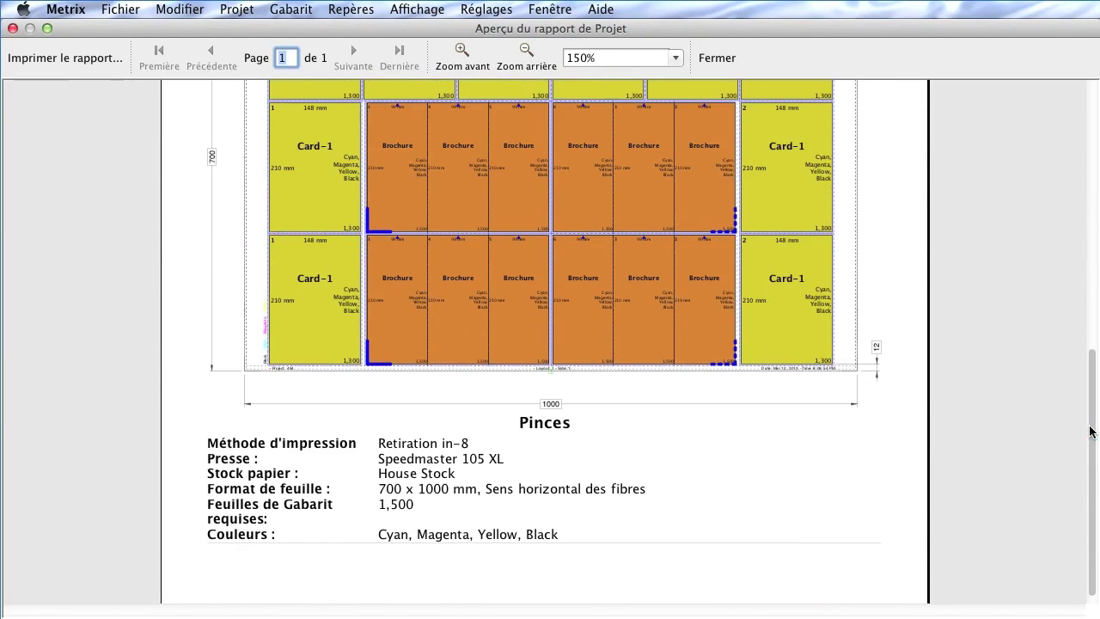
pyautogui.moveTo(1092, 356); pyautogui.dragTo(1089, 234)
pyautogui.click(717, 57)
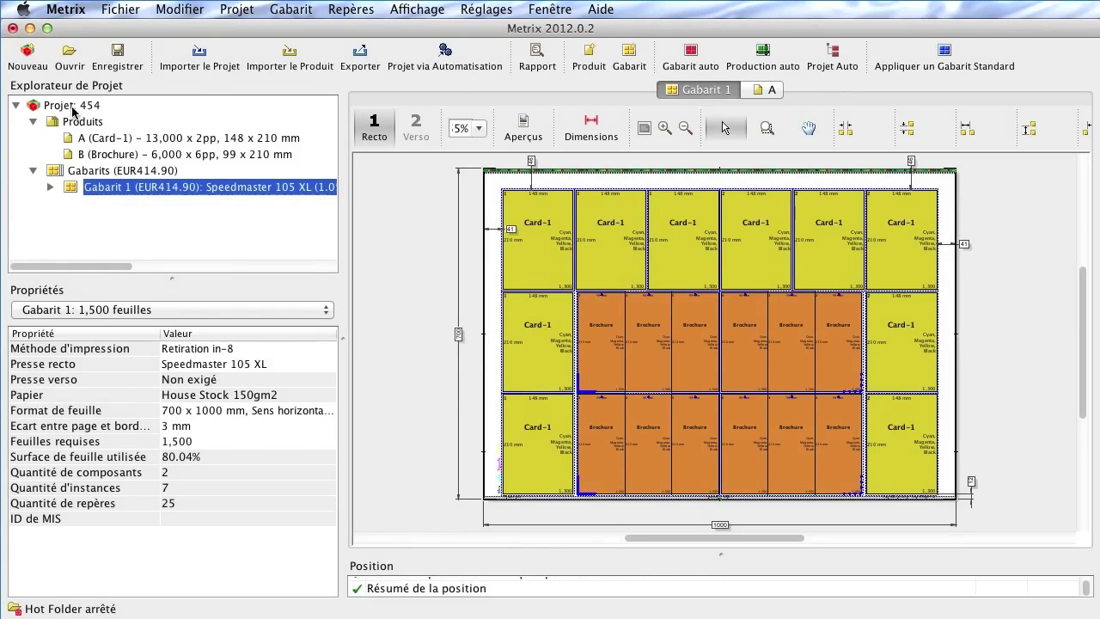
# Step: Change project 454's type to Production and save the project
pyautogui.click(224, 411)
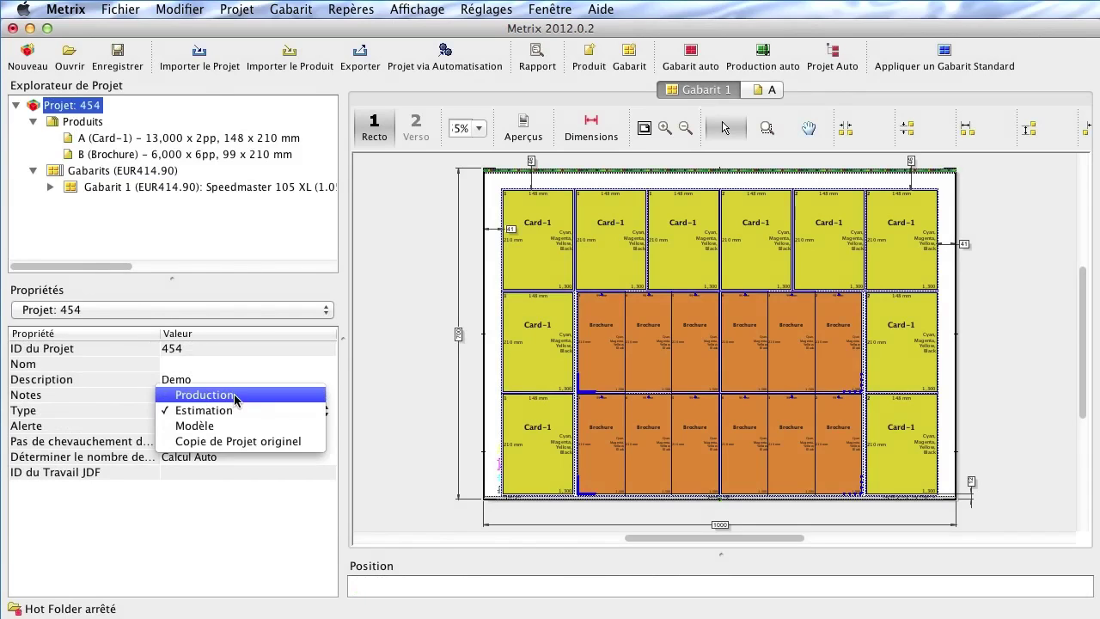
pyautogui.click(236, 397)
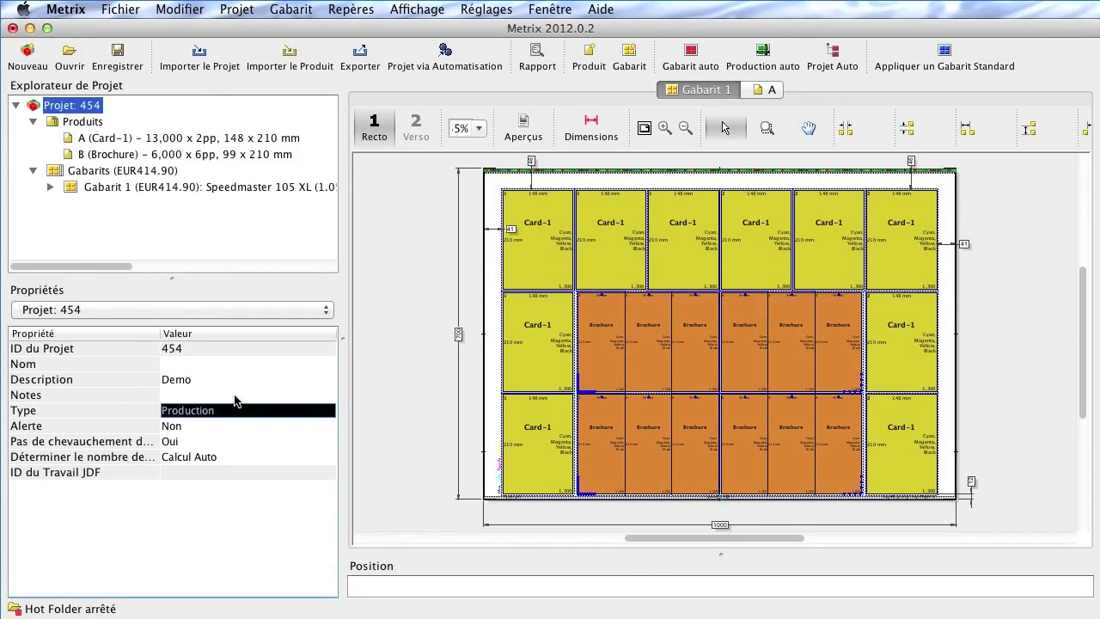
pyautogui.click(132, 65)
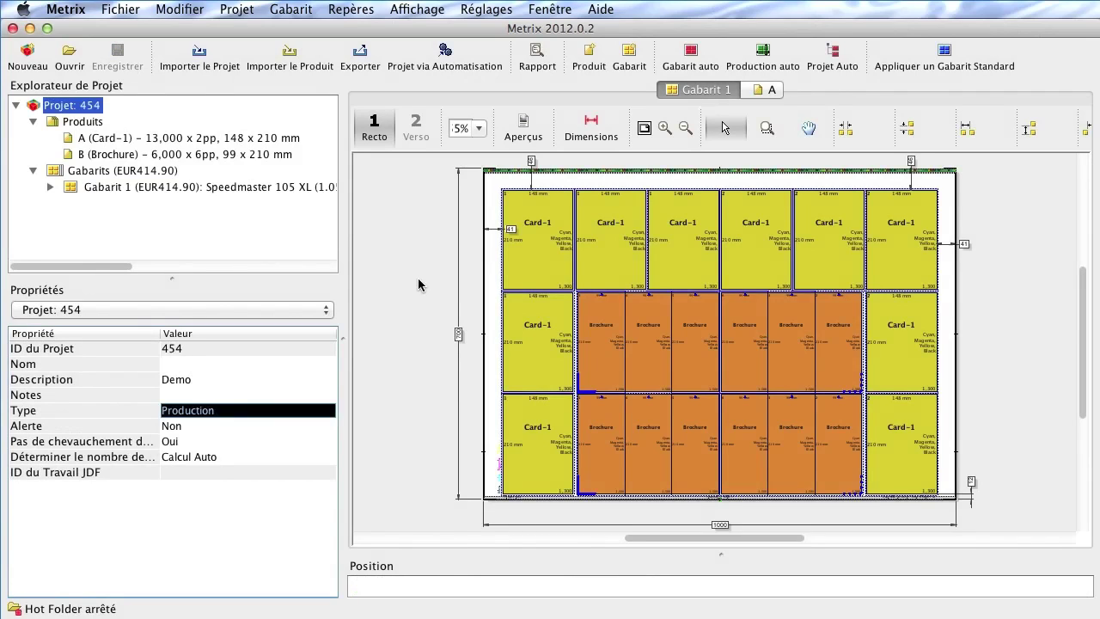
pyautogui.press('super+shift+2')
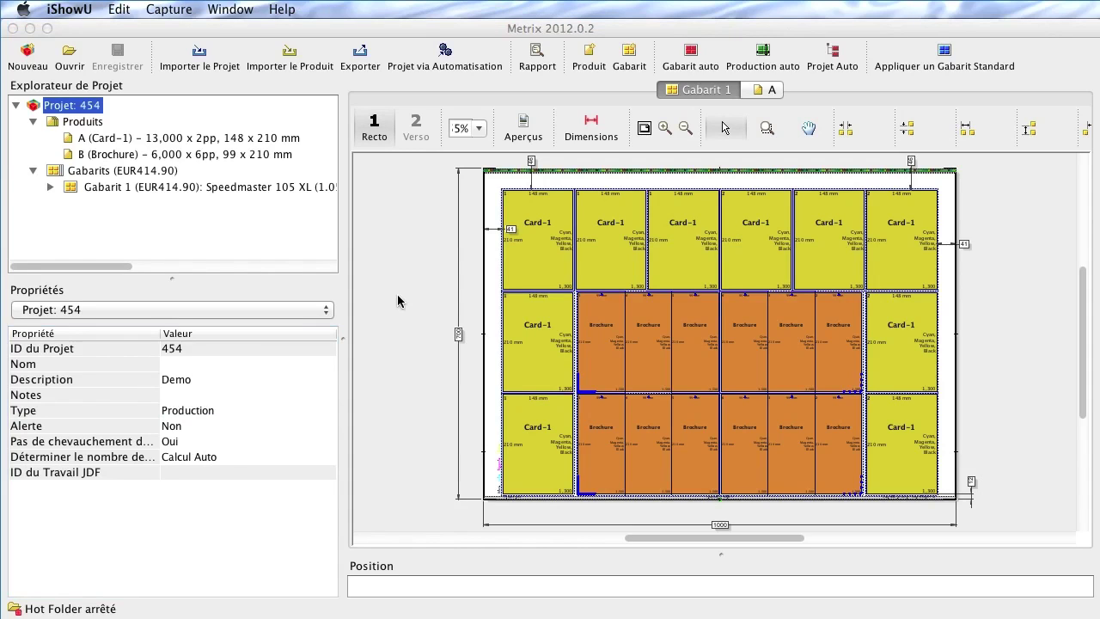
pyautogui.click(398, 300)
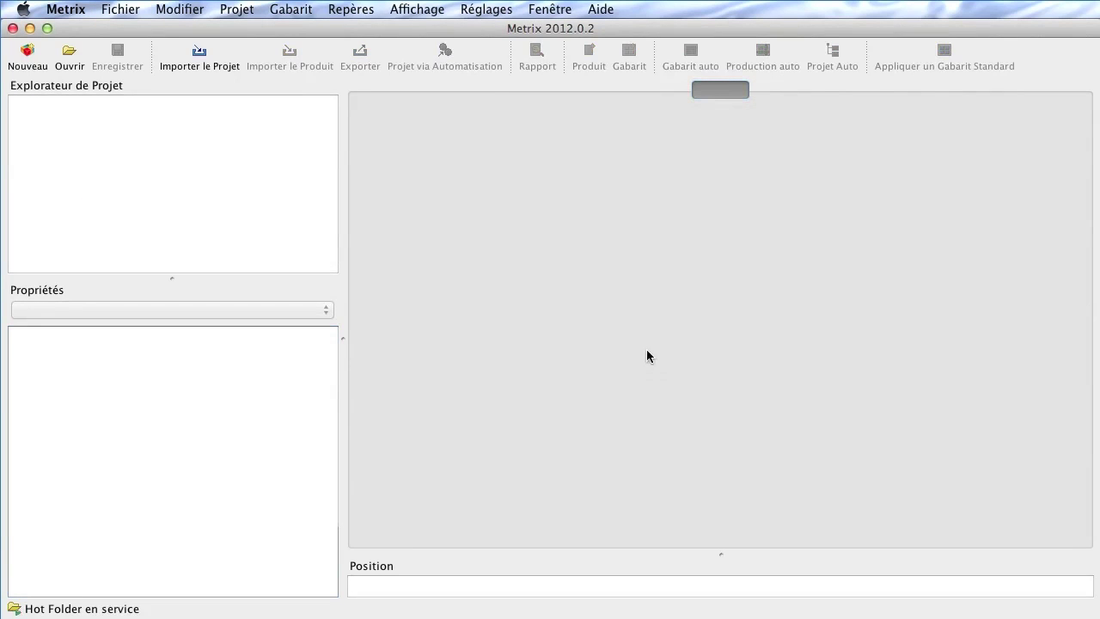
# Step: Filter the saved projects by the type Production, open project 454, and check the properties of its colour bar mark
pyautogui.click(76, 67)
pyautogui.click(748, 142)
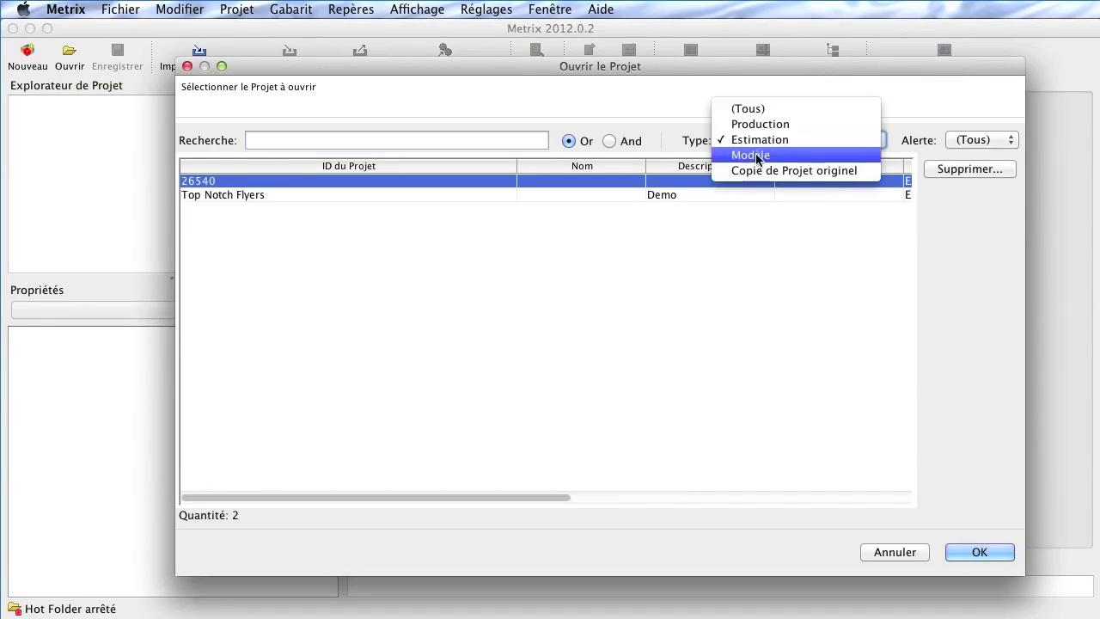
pyautogui.click(780, 123)
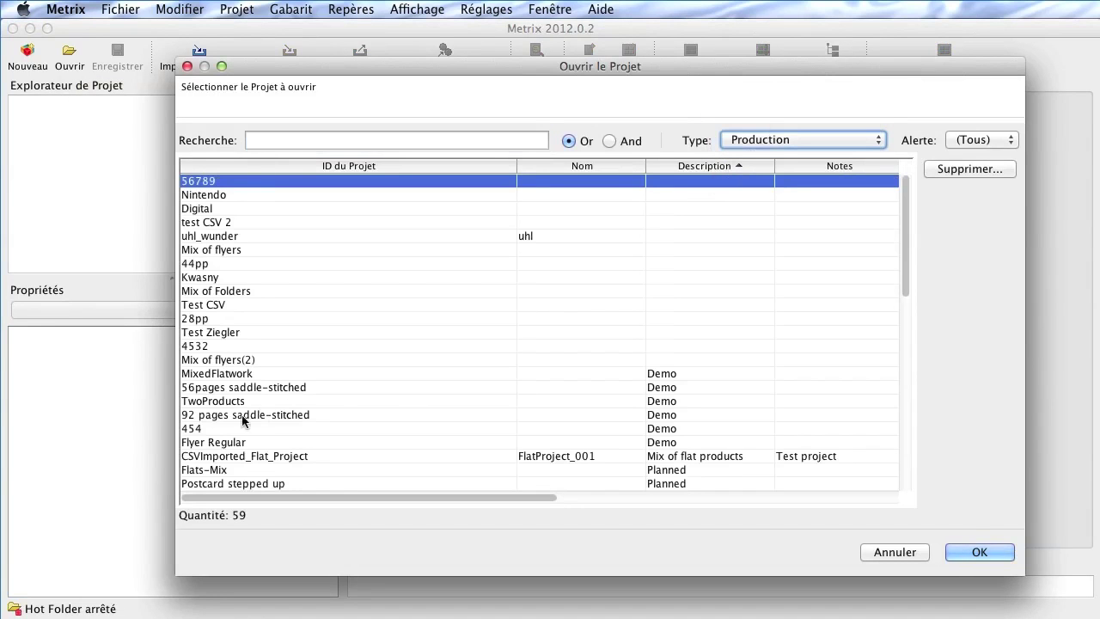
pyautogui.doubleClick(207, 429)
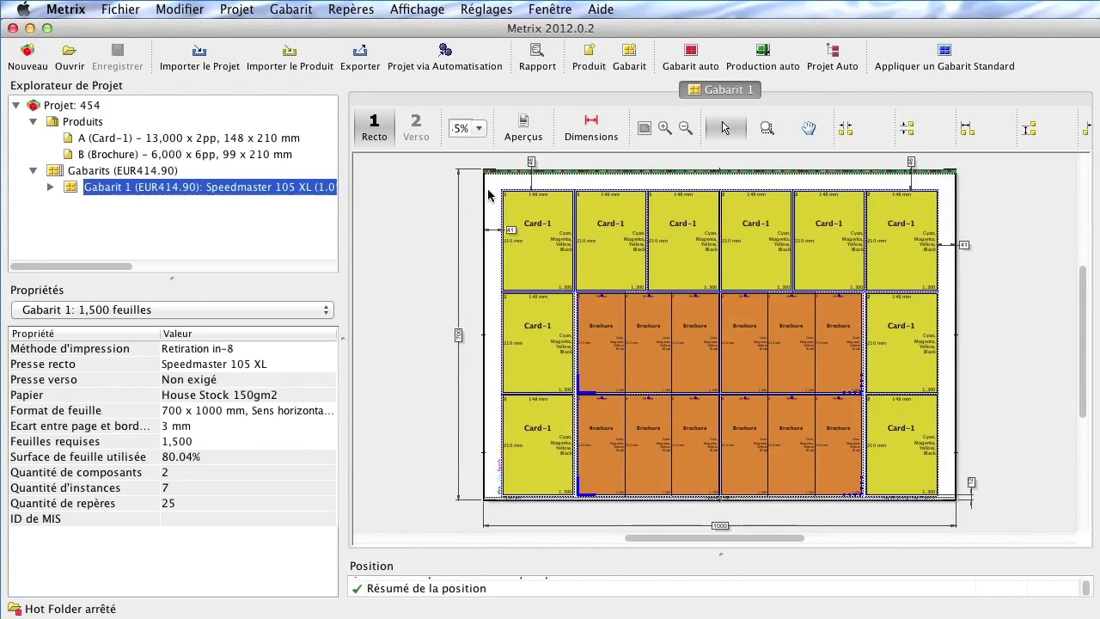
pyautogui.click(513, 172)
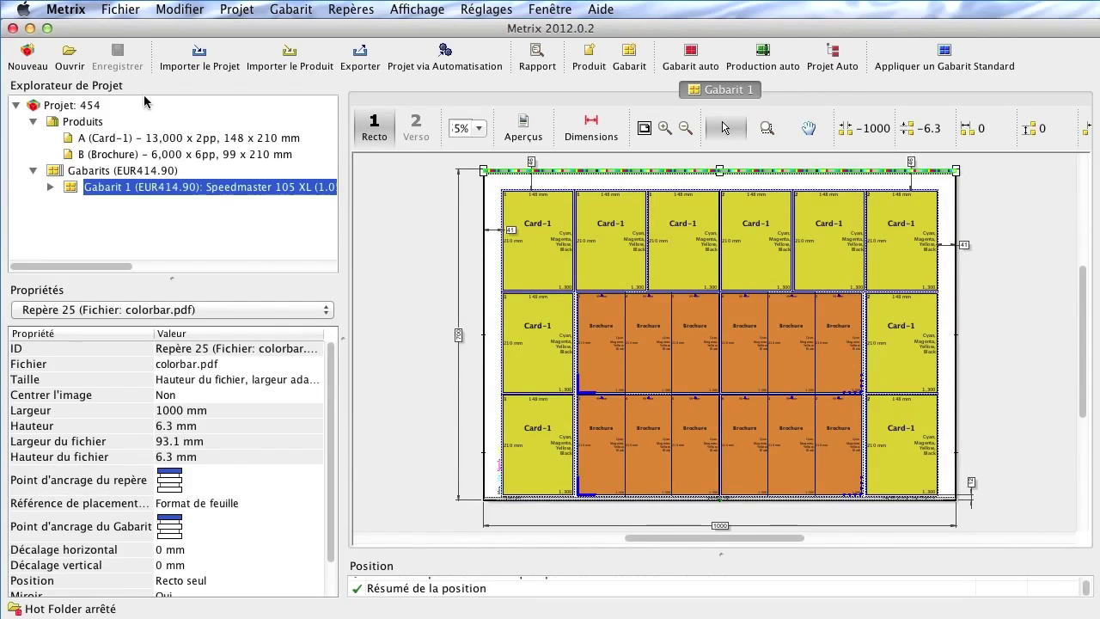
pyautogui.click(387, 212)
# Step: In the export settings, enable Données de découpes CIP3, Données de pliages CIP3 and JDF de pliage in addition to JDF d'imposition
pyautogui.click(121, 10)
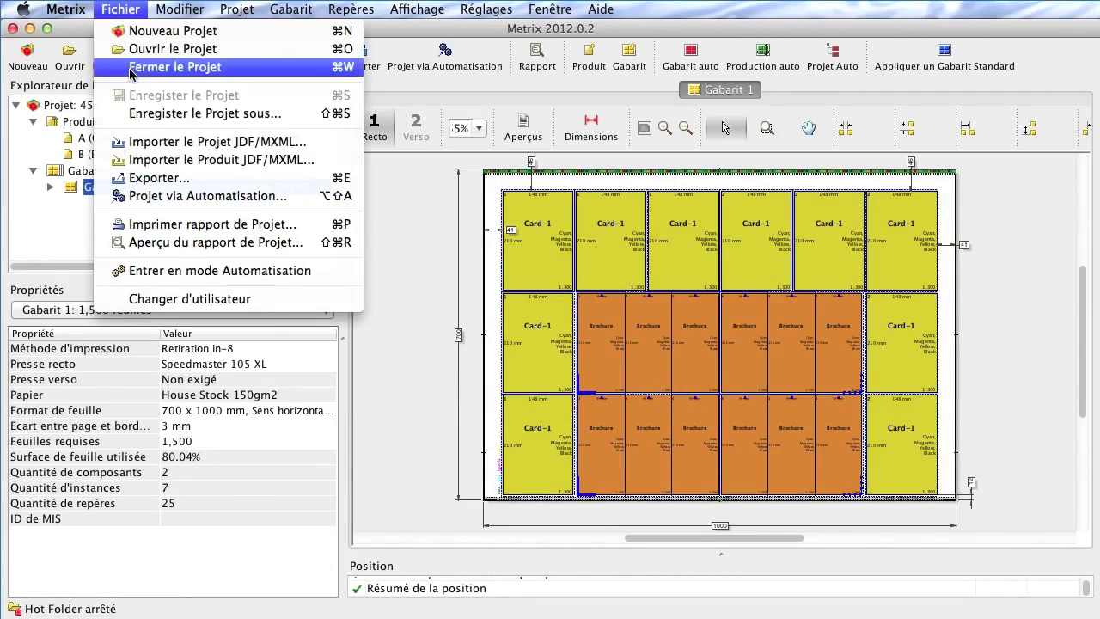
pyautogui.click(164, 175)
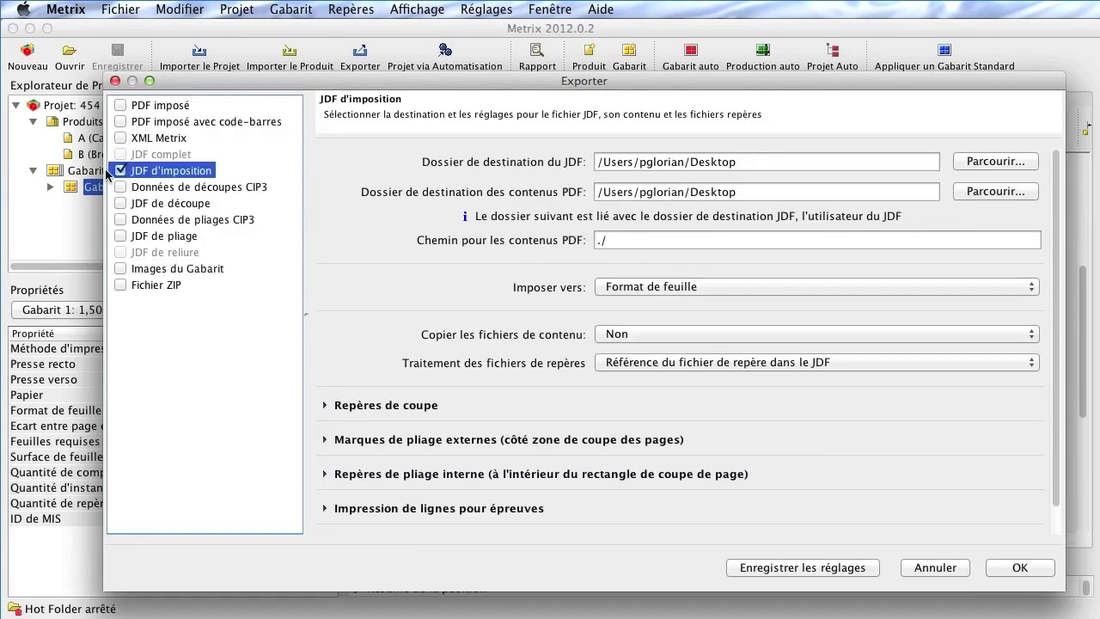
pyautogui.click(152, 105)
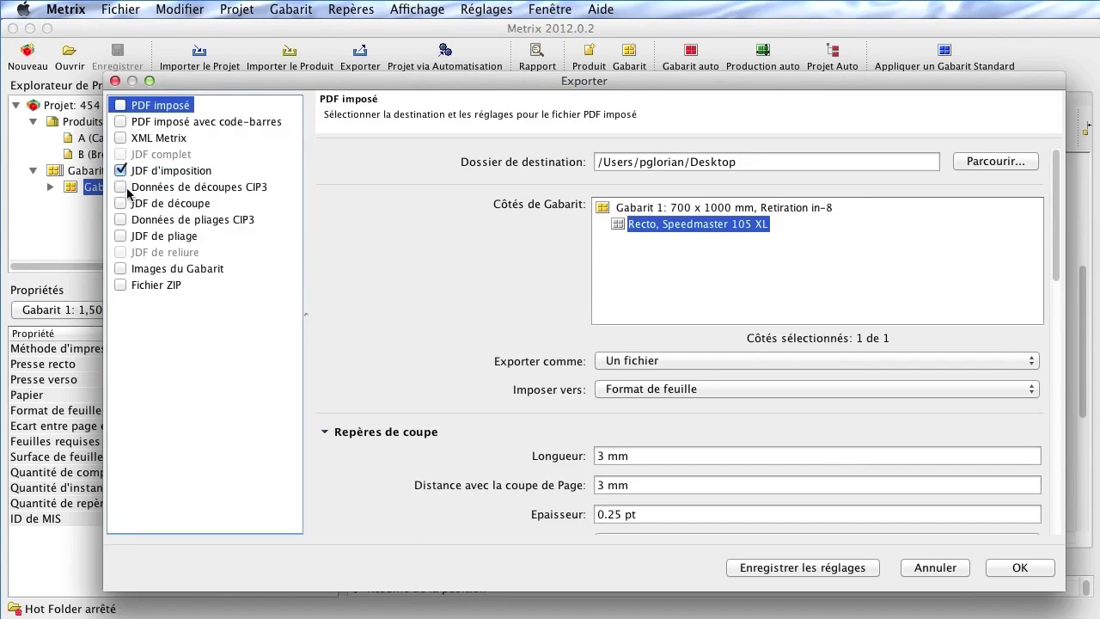
pyautogui.click(121, 188)
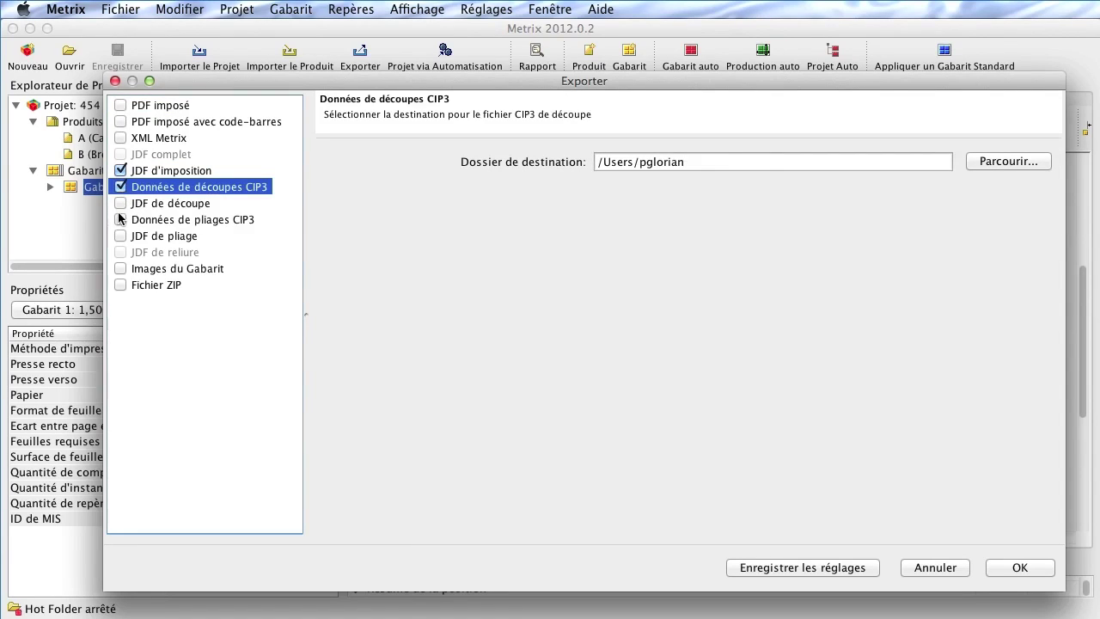
pyautogui.click(121, 219)
pyautogui.click(121, 237)
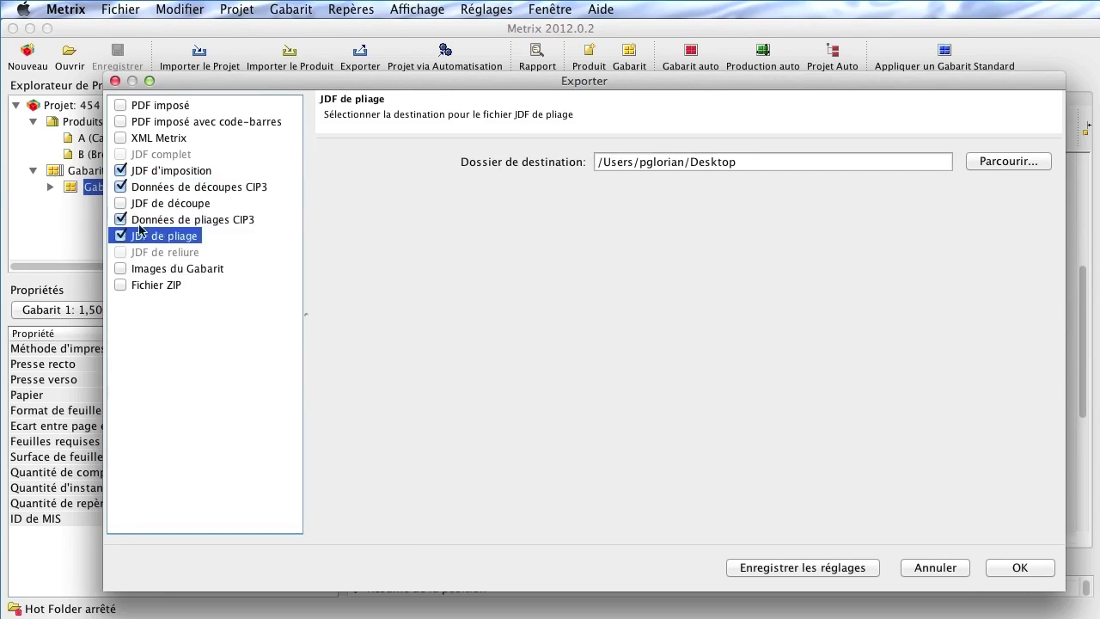
pyautogui.click(141, 222)
pyautogui.click(169, 252)
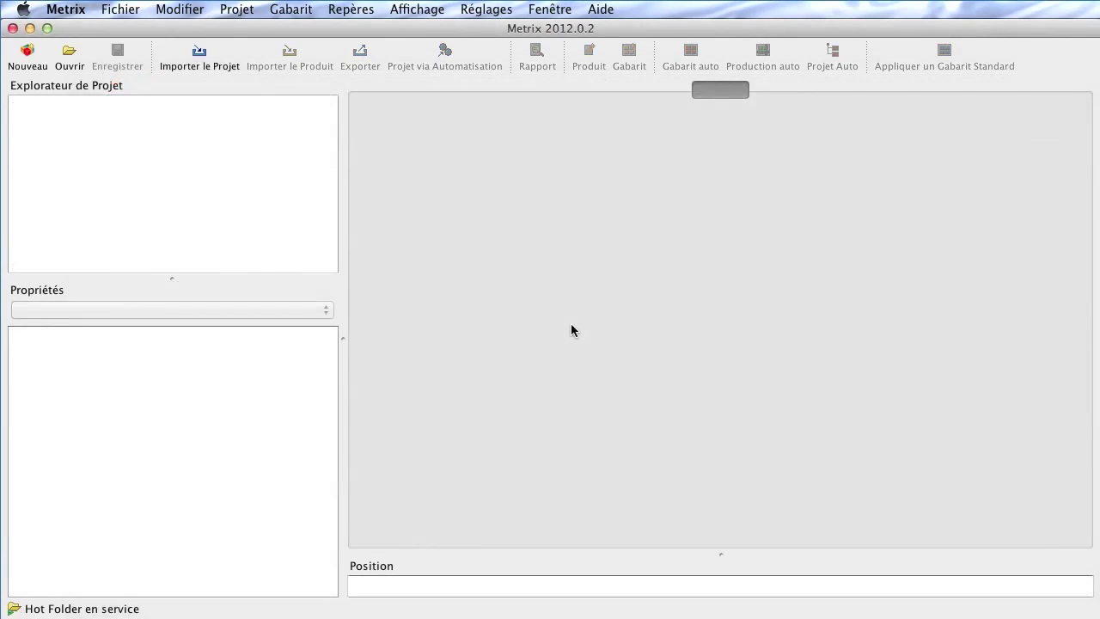
# Step: Open the project MixedFlatwork and display its product A (CV-2643)
pyautogui.click(69, 56)
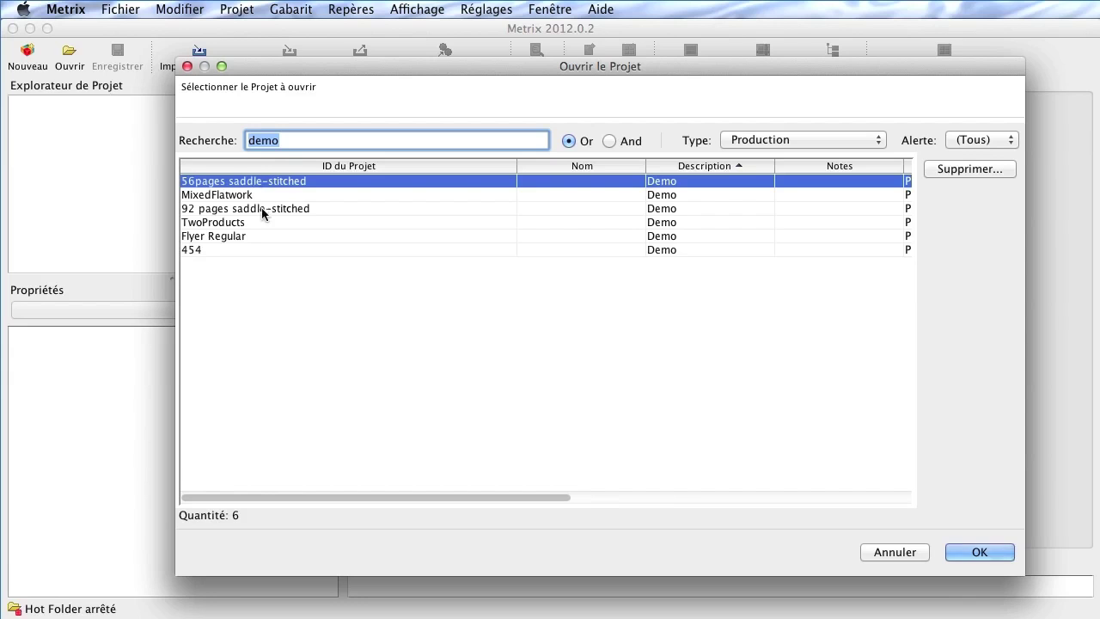
pyautogui.doubleClick(251, 196)
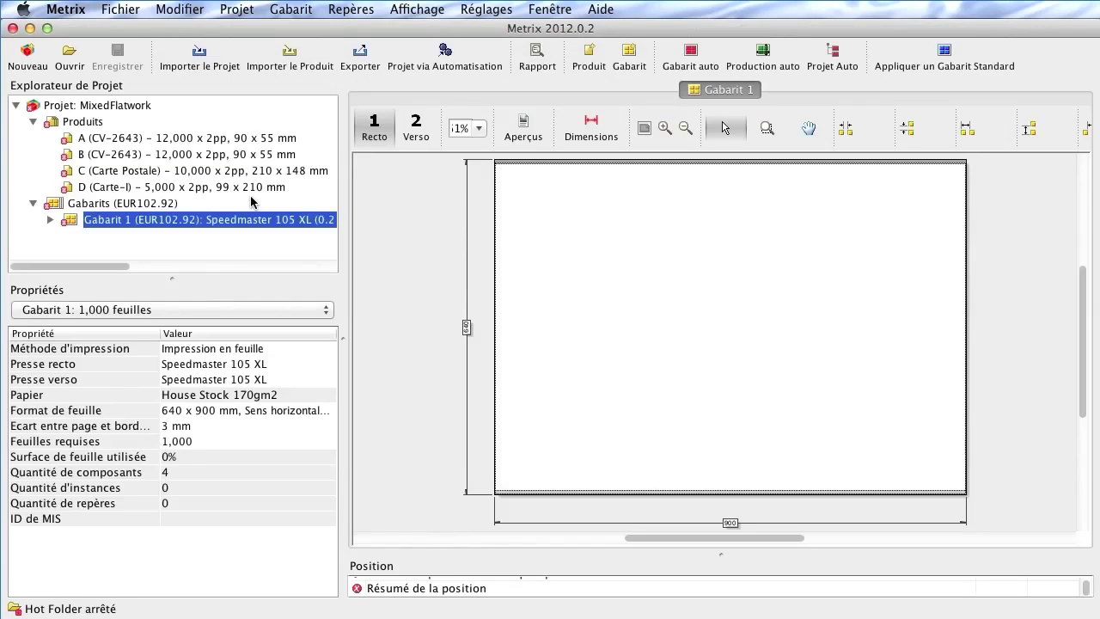
pyautogui.doubleClick(206, 137)
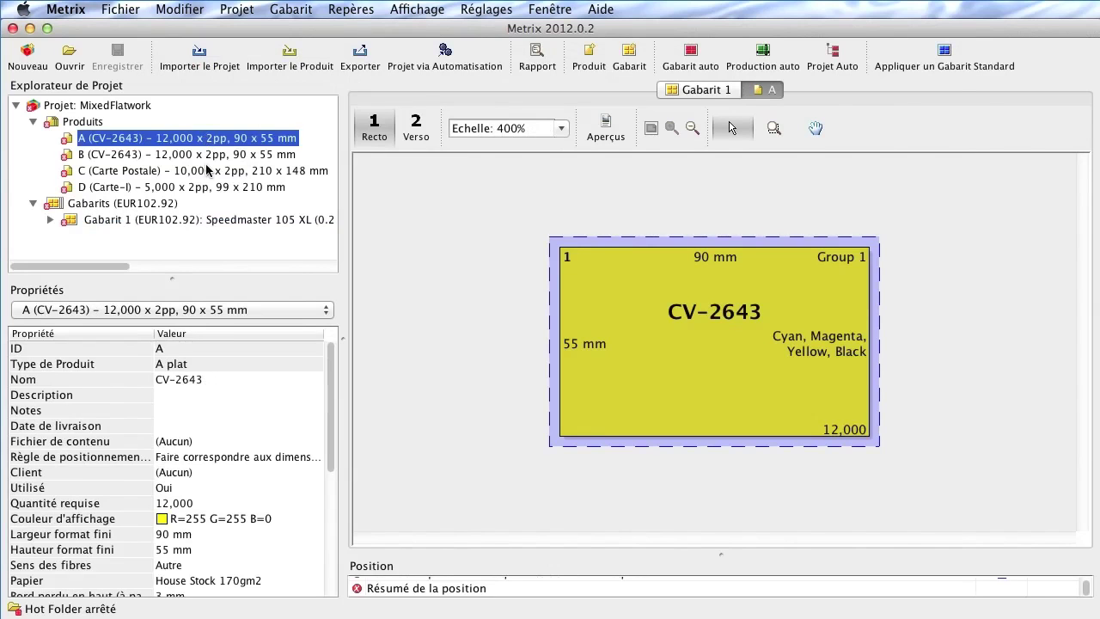
# Step: Calculate automatic layouts for Gabarit 1, keeping the preset product group placement order, and apply a calculated layout
pyautogui.click(691, 52)
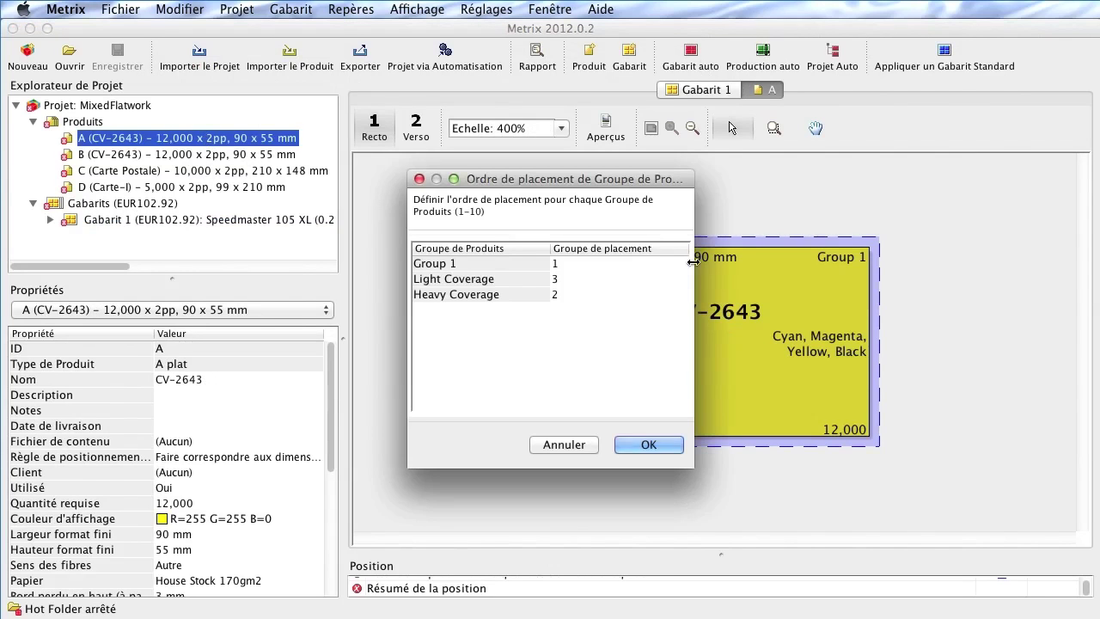
pyautogui.click(650, 446)
pyautogui.doubleClick(639, 289)
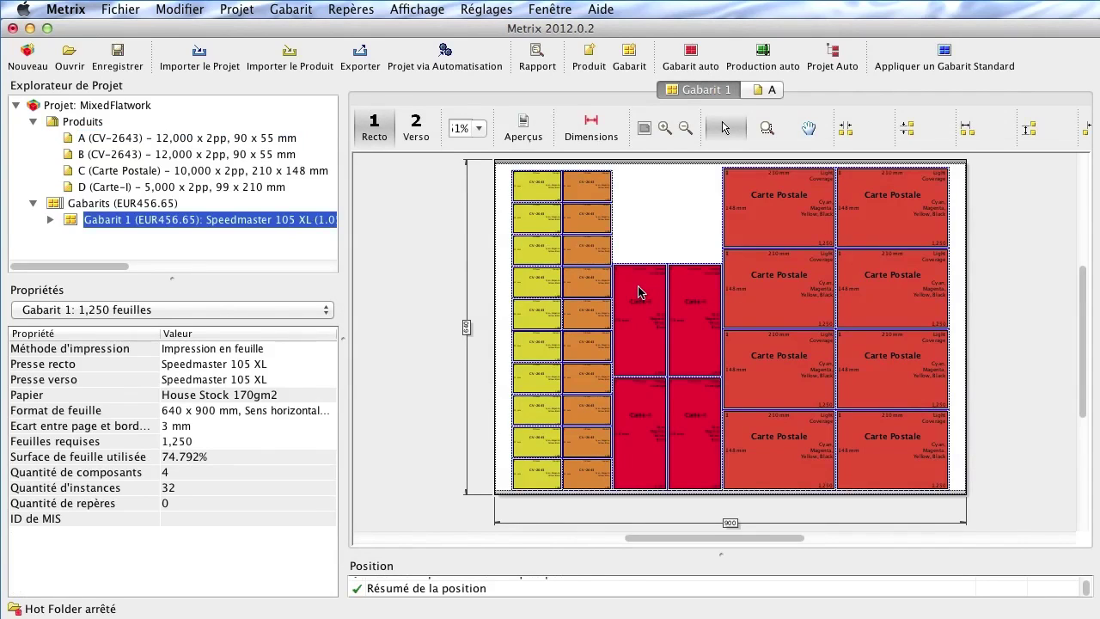
# Step: Set Gabarit 1's sheet format in MixedFlatwork to 700 x 1000 mm with horizontal grain
pyautogui.click(314, 411)
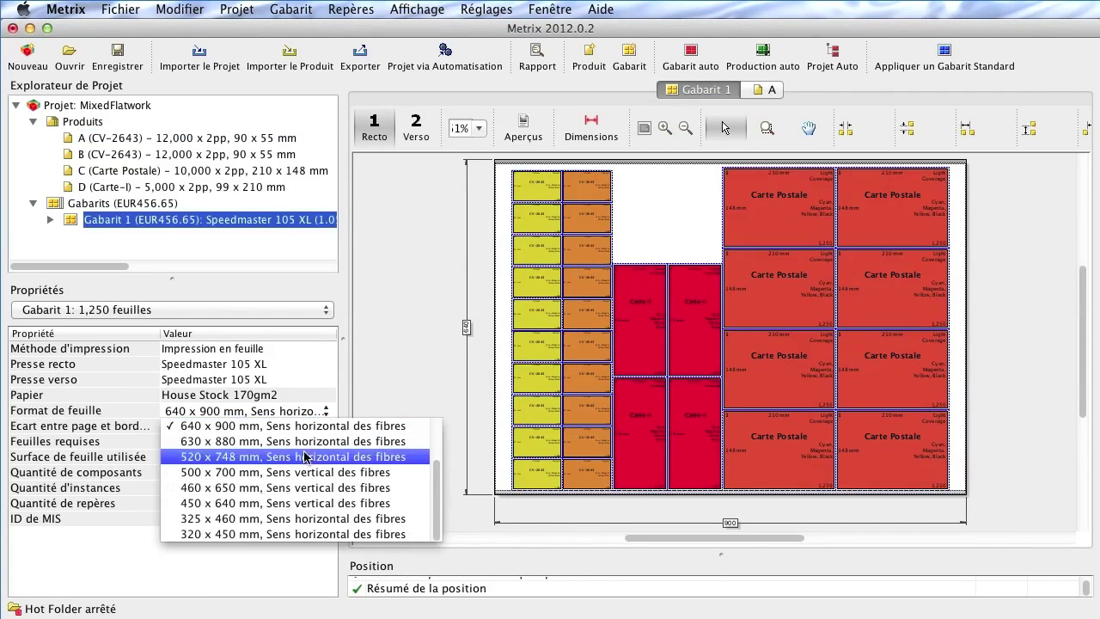
pyautogui.click(309, 457)
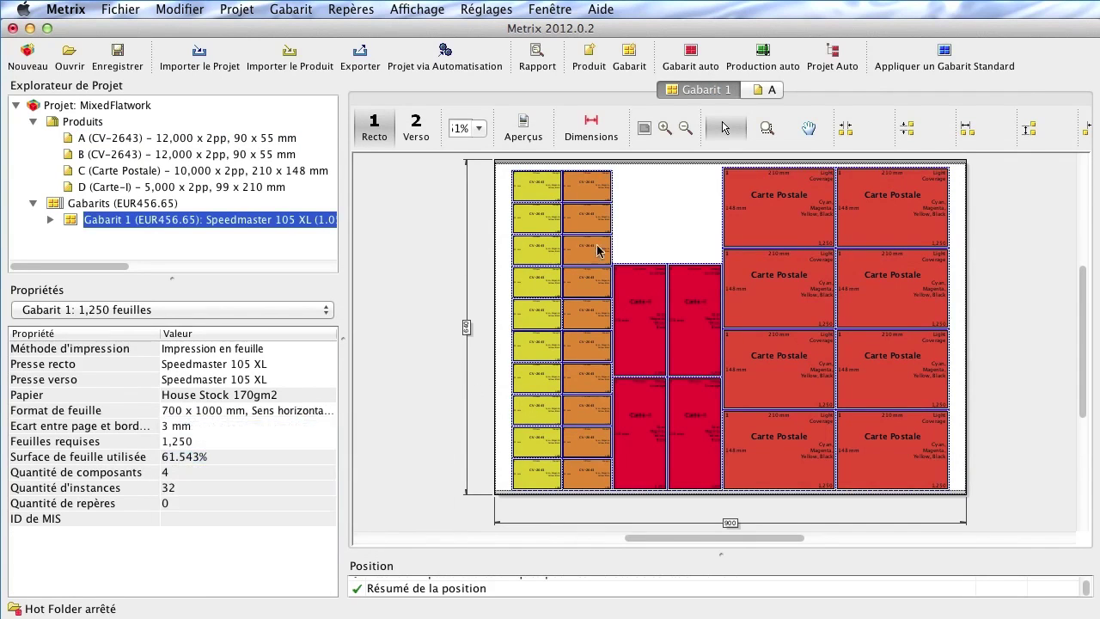
# Step: Calculate automatic layouts for Gabarit 1 on the new sheet format, keeping the preset product group placement order, and apply the first proposal
pyautogui.click(685, 60)
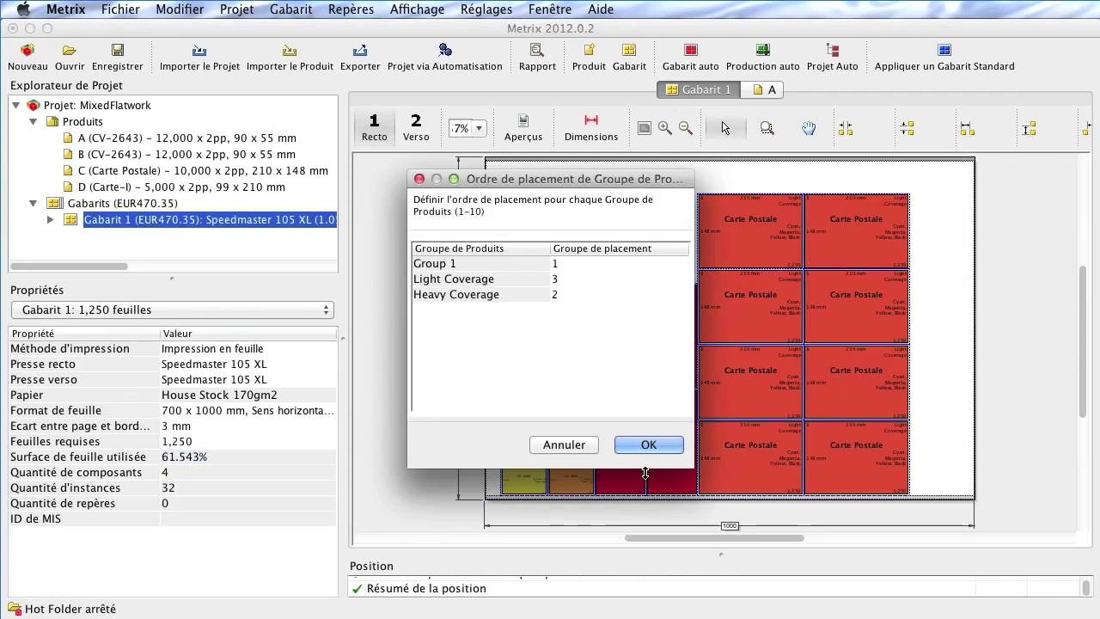
pyautogui.click(648, 446)
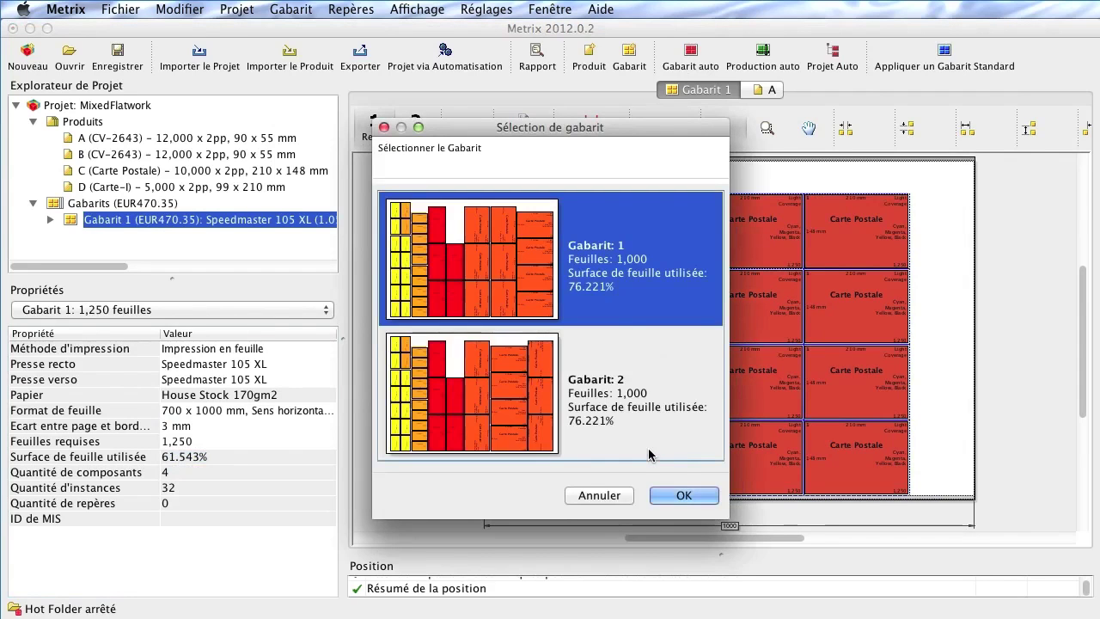
pyautogui.doubleClick(512, 295)
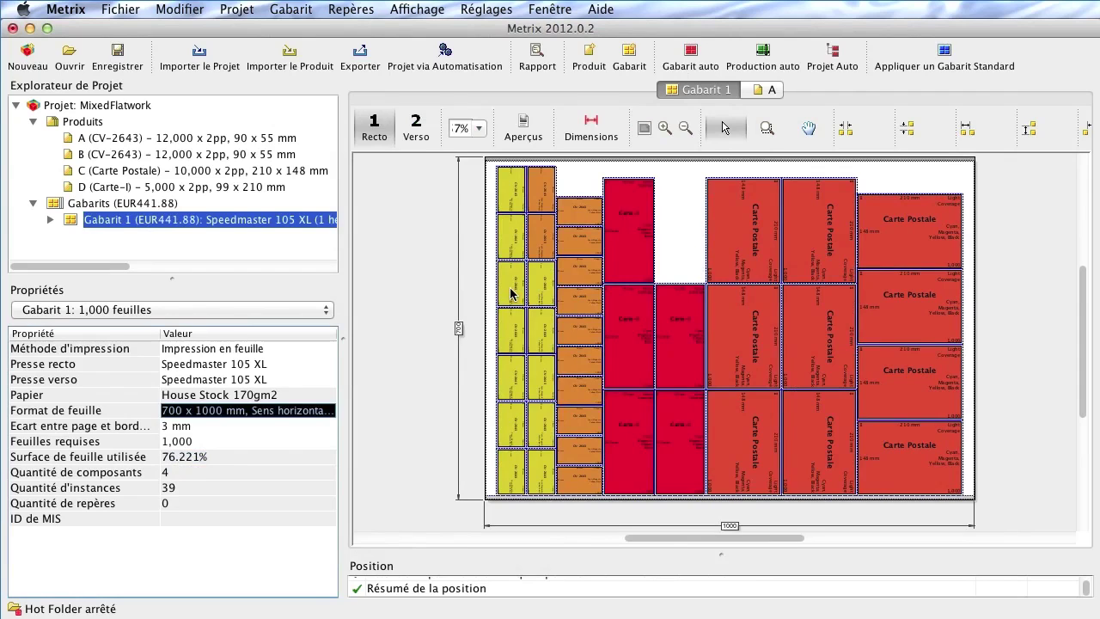
# Step: Fill the empty spots above the product D (Carte-I) column and the product B column with one extra copy of each
pyautogui.click(673, 333)
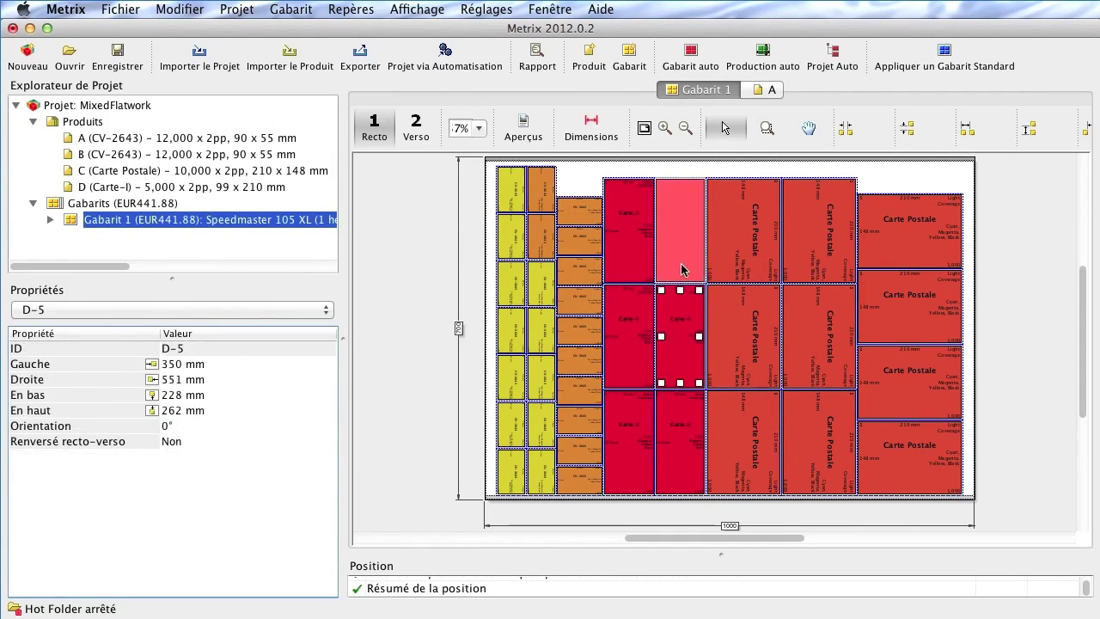
pyautogui.click(582, 206)
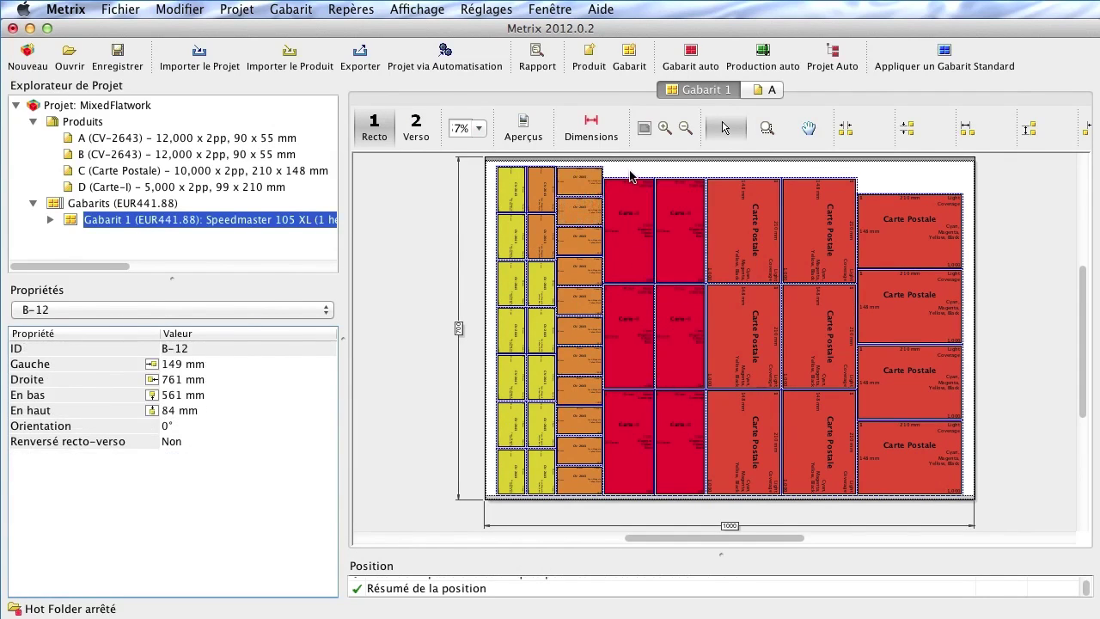
pyautogui.click(630, 176)
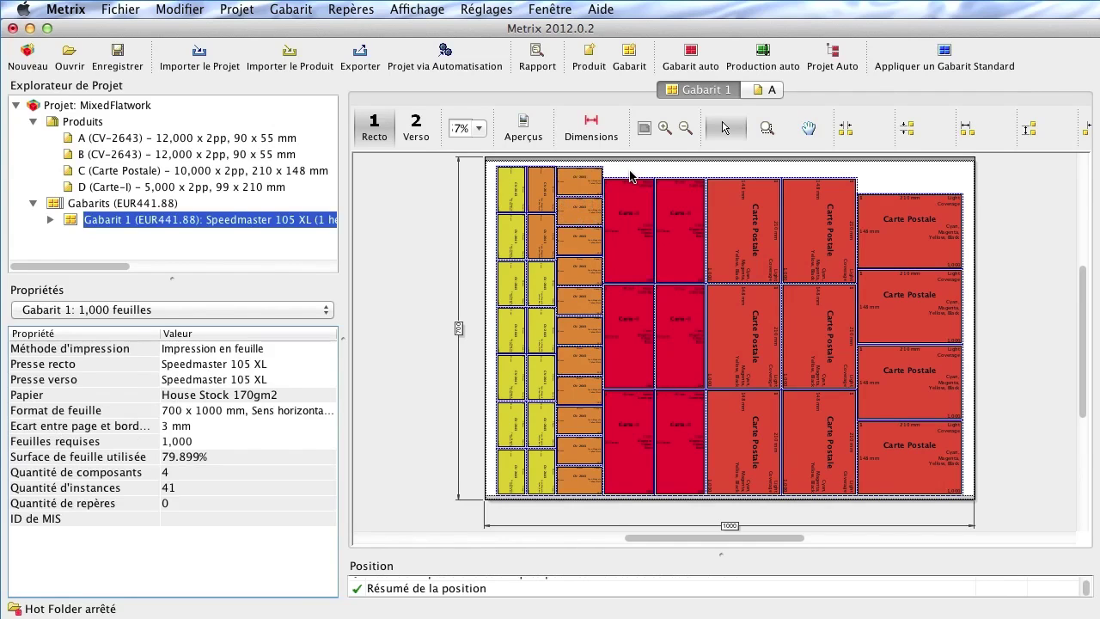
# Step: Set up an optimised production calculation with three printing methods, testing the Roland 500 press in addition to the Speedmaster 105 XL
pyautogui.click(760, 57)
pyautogui.click(595, 131)
pyautogui.click(597, 191)
pyautogui.click(744, 514)
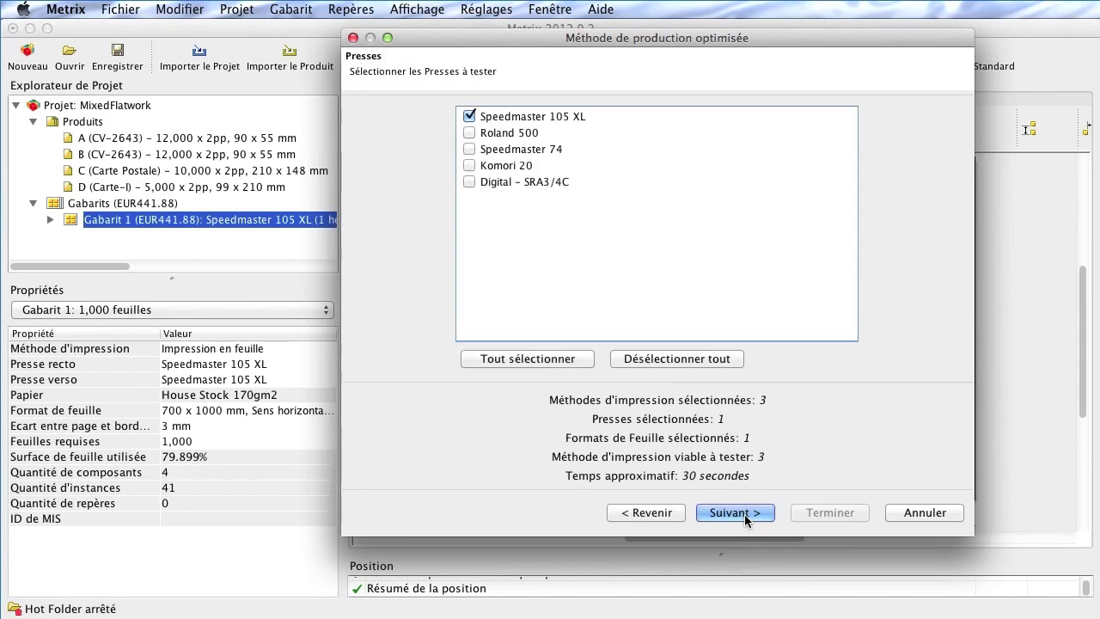
pyautogui.click(469, 132)
pyautogui.click(744, 514)
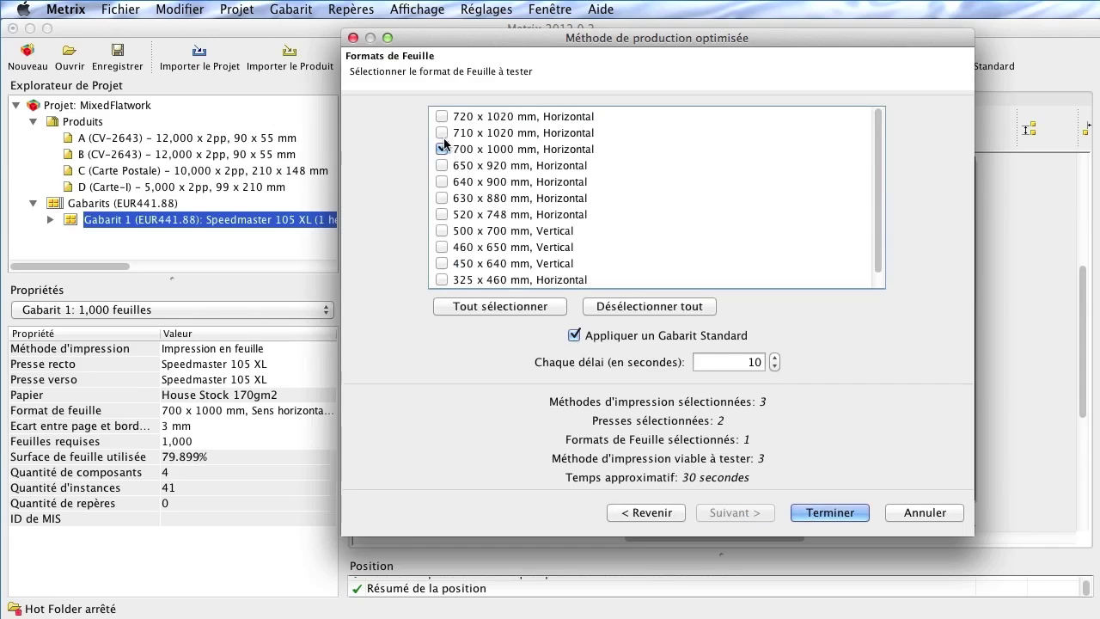
# Step: Add sheet formats 710 x 1020, 650 x 920, 520 x 748, 500 x 700 and 460 x 650 mm to the test and run the calculation
pyautogui.click(441, 132)
pyautogui.click(441, 165)
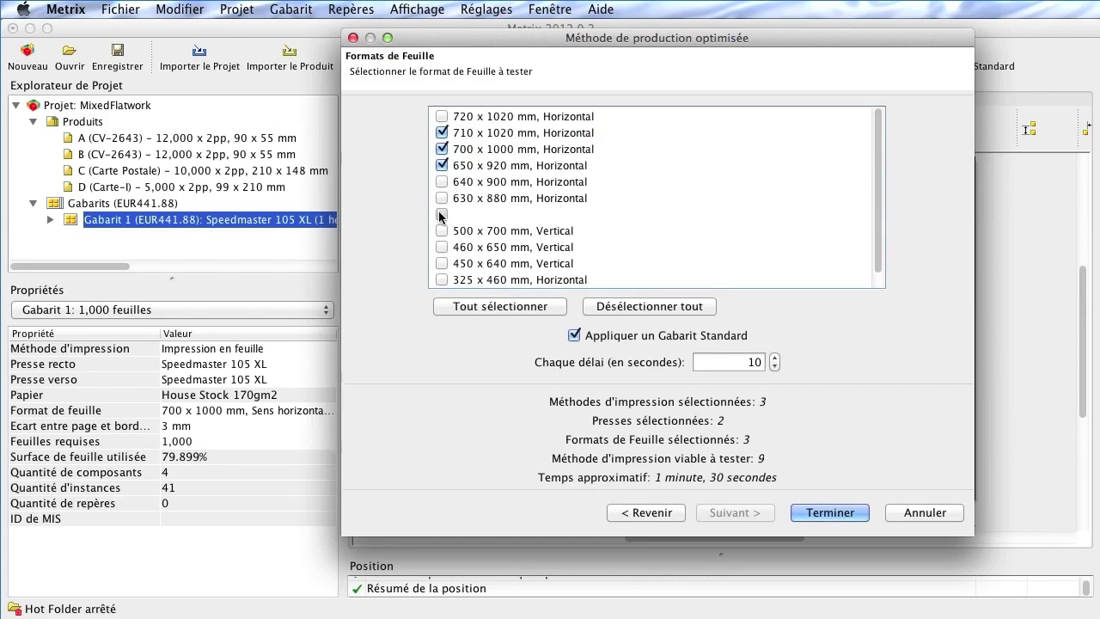
pyautogui.click(442, 214)
pyautogui.click(442, 230)
pyautogui.click(442, 246)
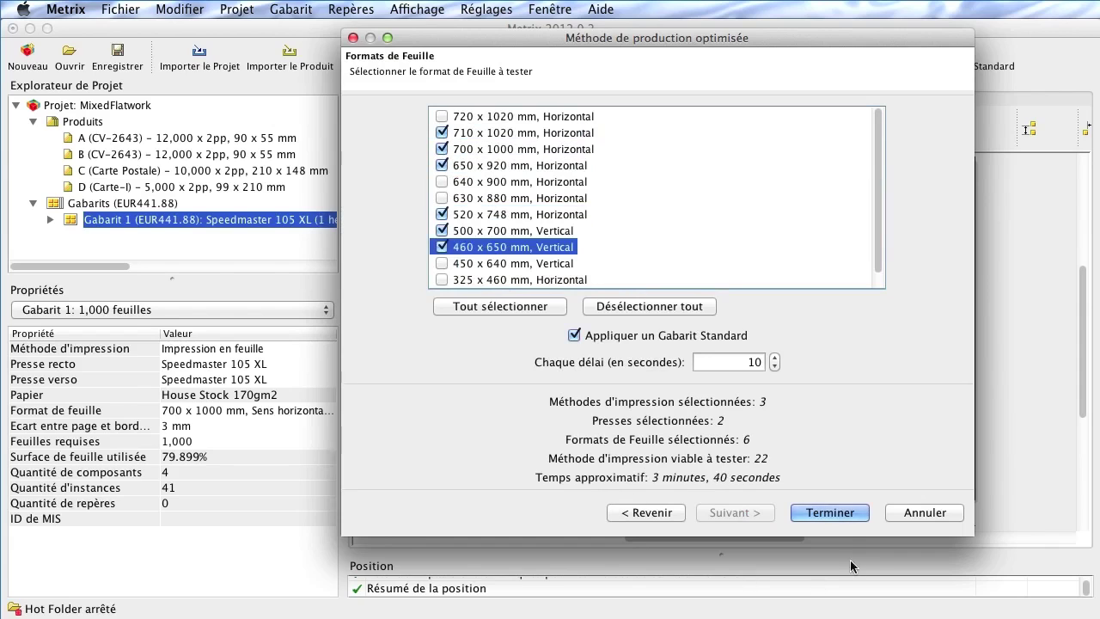
pyautogui.click(840, 514)
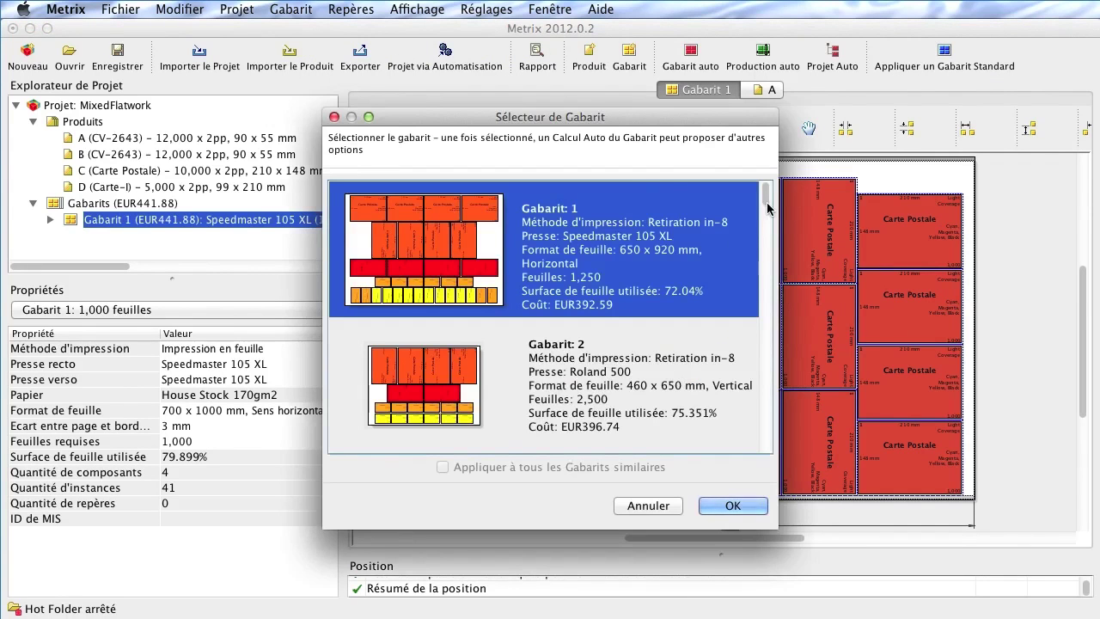
# Step: Apply the proposed Retiration in-8 layout on 710 x 1020 mm, and fill the space on both sides of the upper Carte Postale pair with copies
pyautogui.scroll(-5, 768, 209)
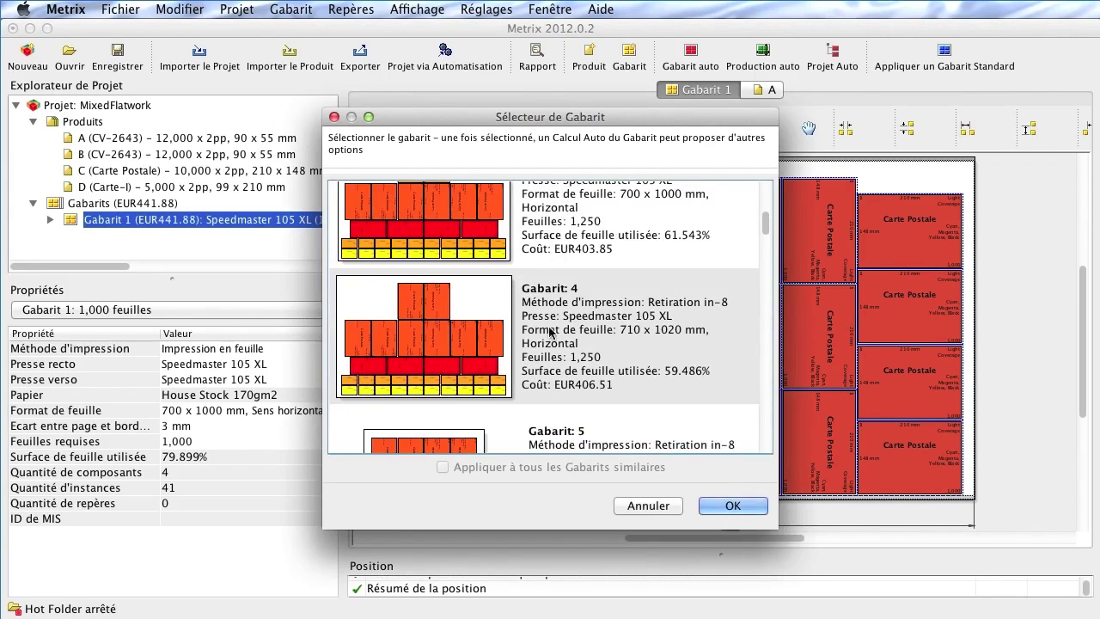
pyautogui.doubleClick(517, 339)
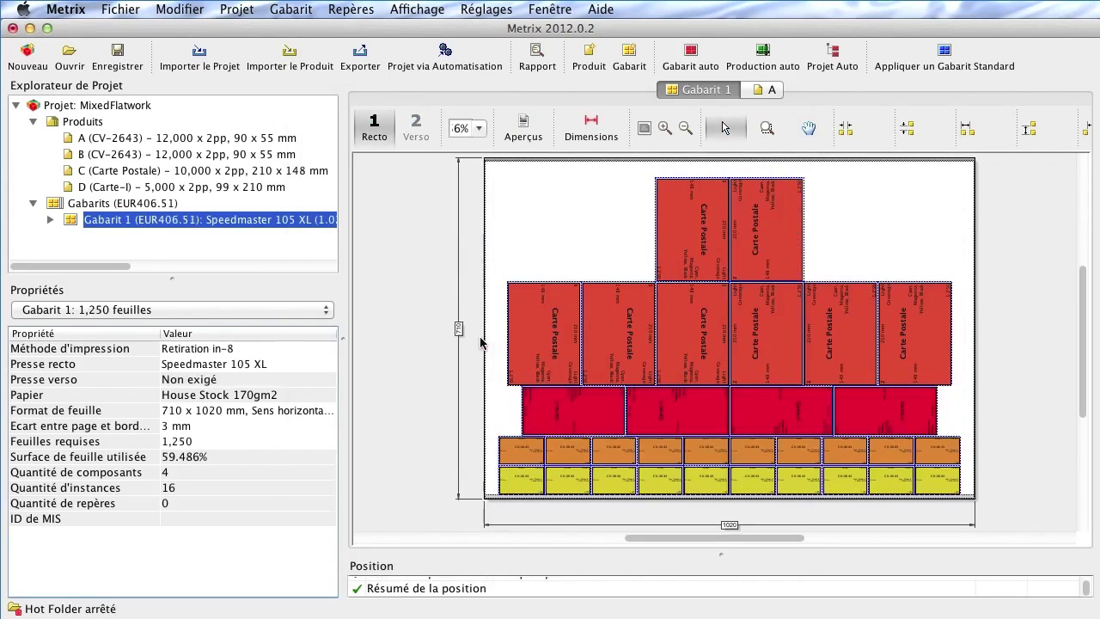
pyautogui.click(646, 237)
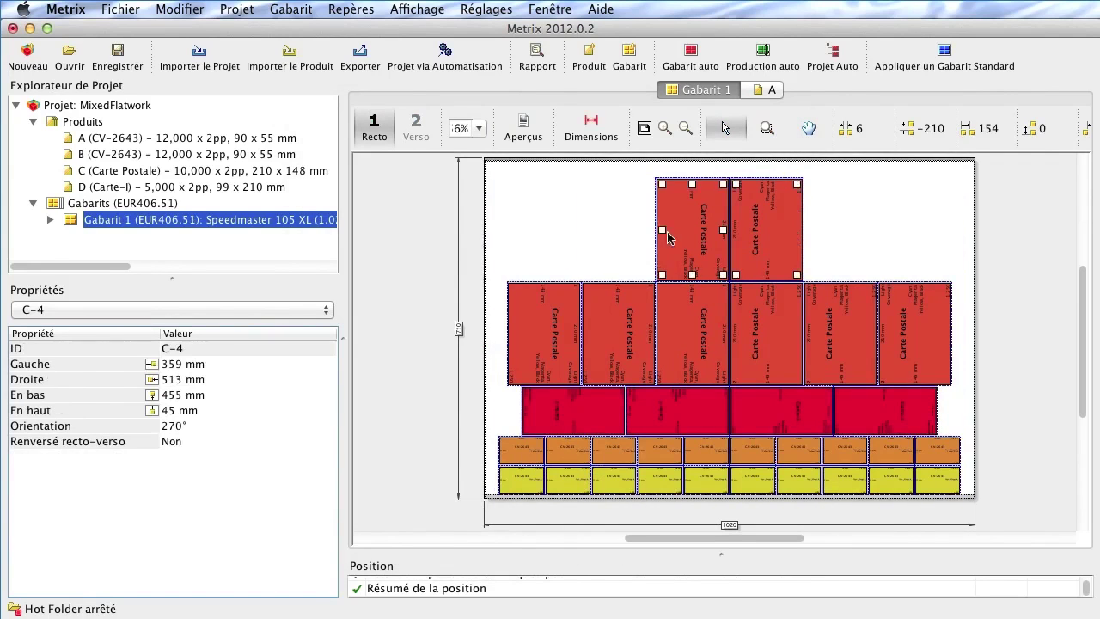
pyautogui.click(495, 256)
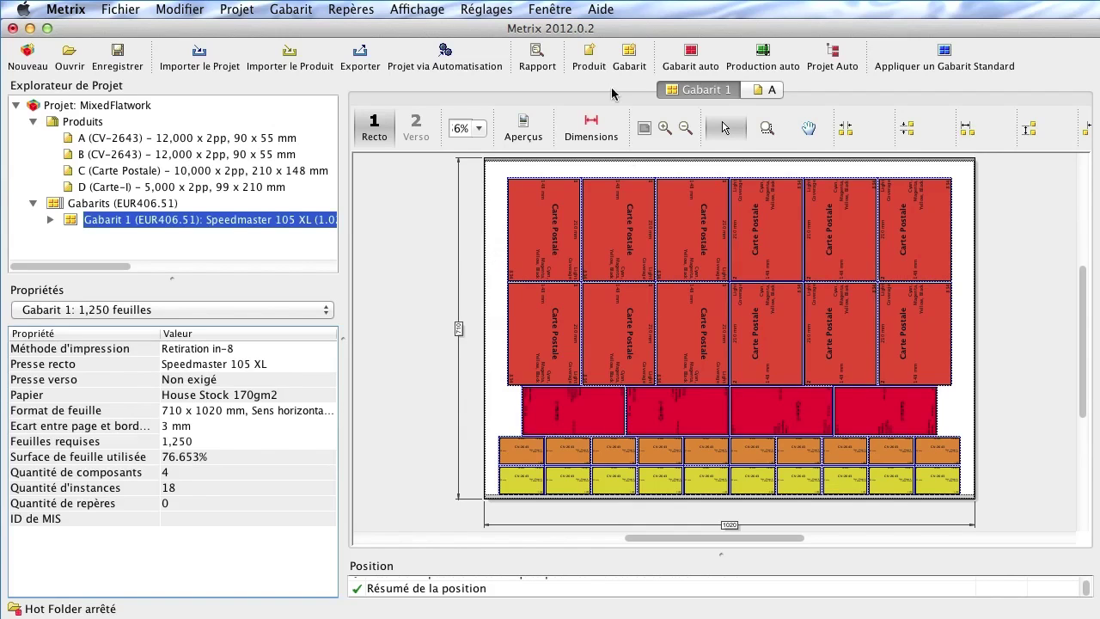
# Step: Open the presses in the resource database and display the properties of a new variant of the Speedmaster 105 XL
pyautogui.click(498, 12)
pyautogui.click(496, 32)
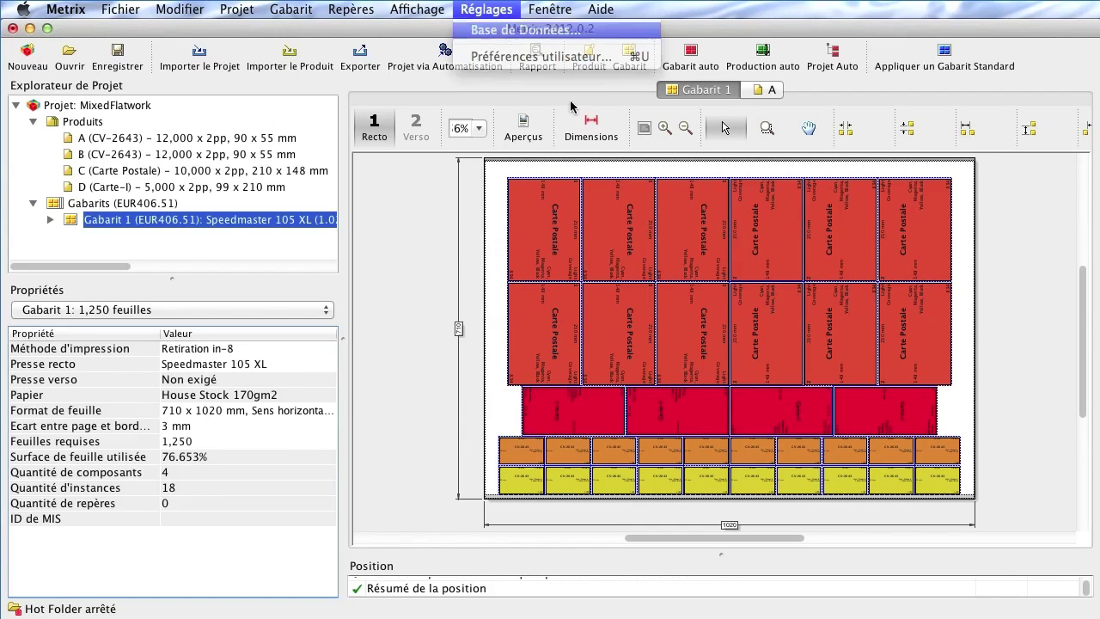
pyautogui.click(822, 362)
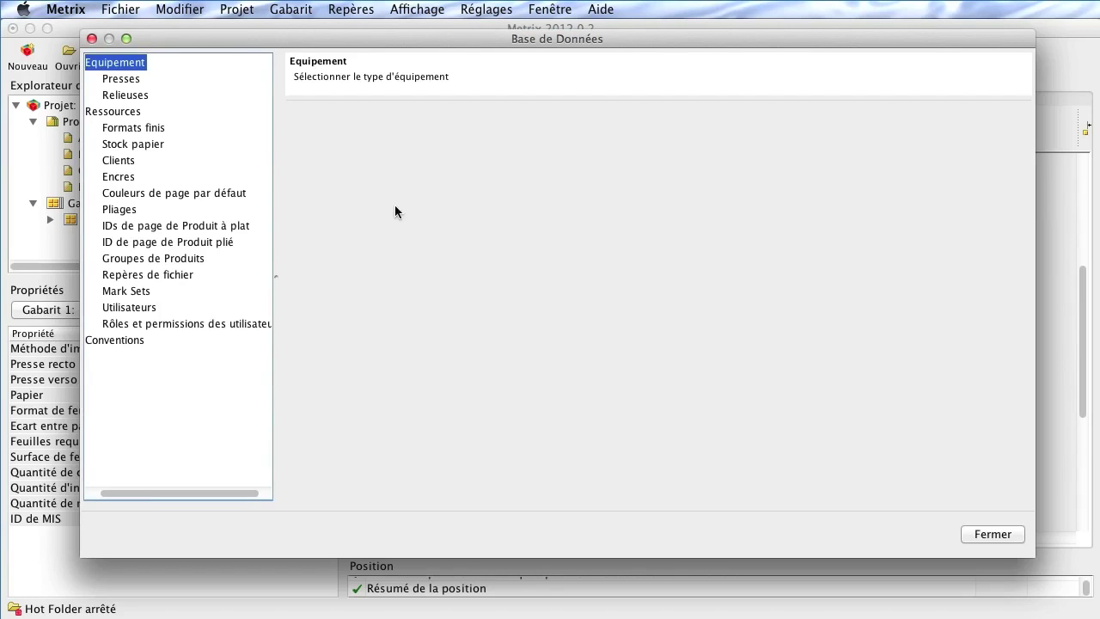
pyautogui.click(127, 81)
pyautogui.click(310, 136)
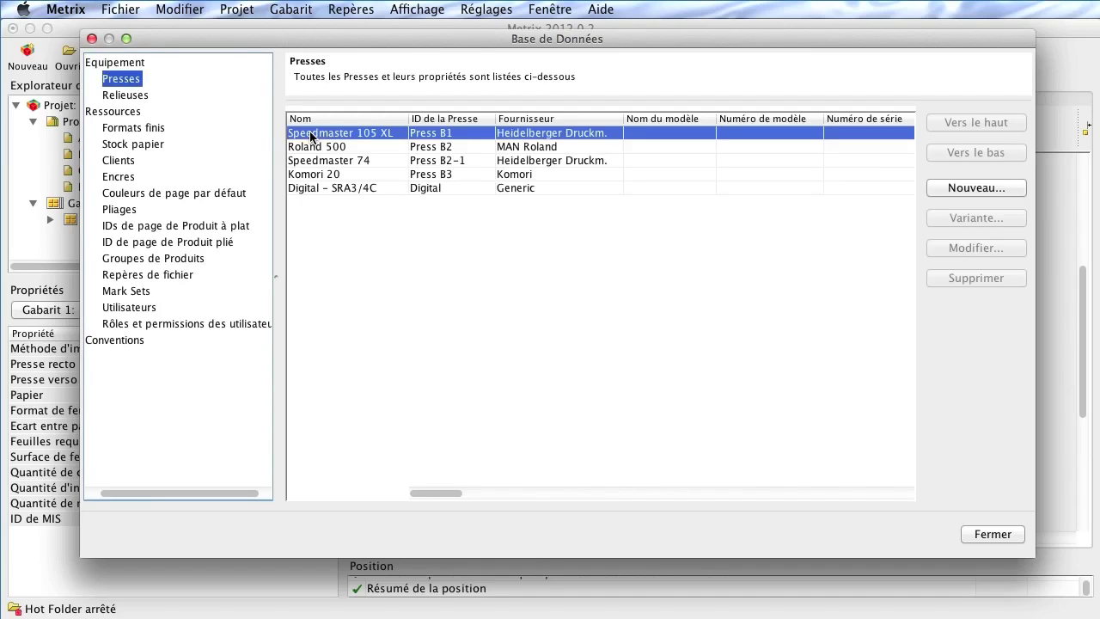
pyautogui.click(938, 218)
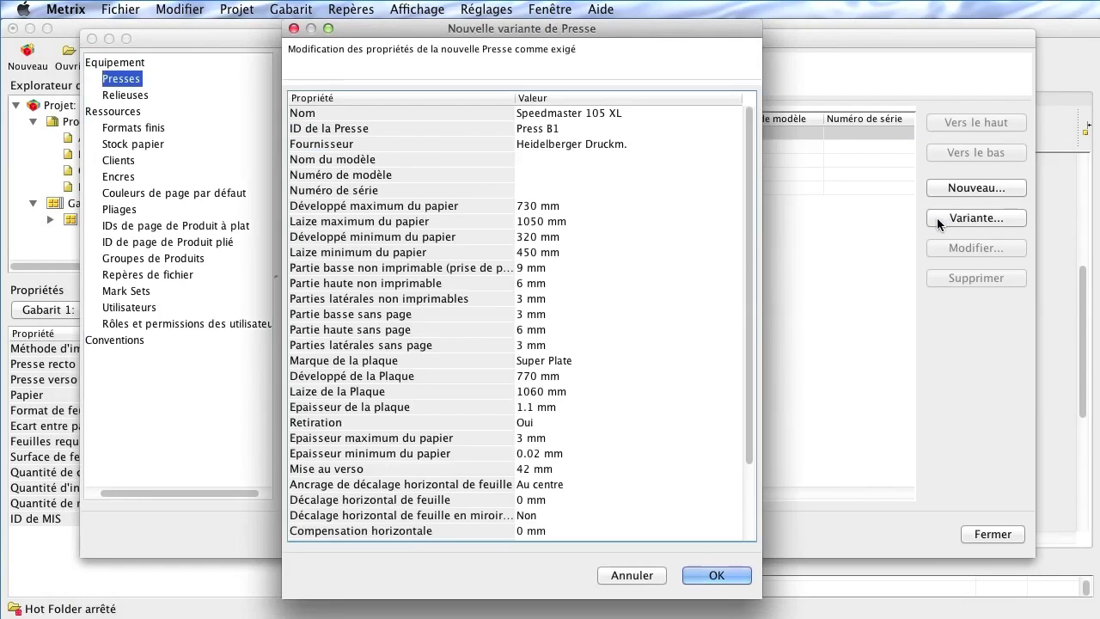
# Step: Review the press variant's paper size limits, hourly rate, printing speed and make-ready time per colour, and leave without saving the variant
pyautogui.doubleClick(563, 210)
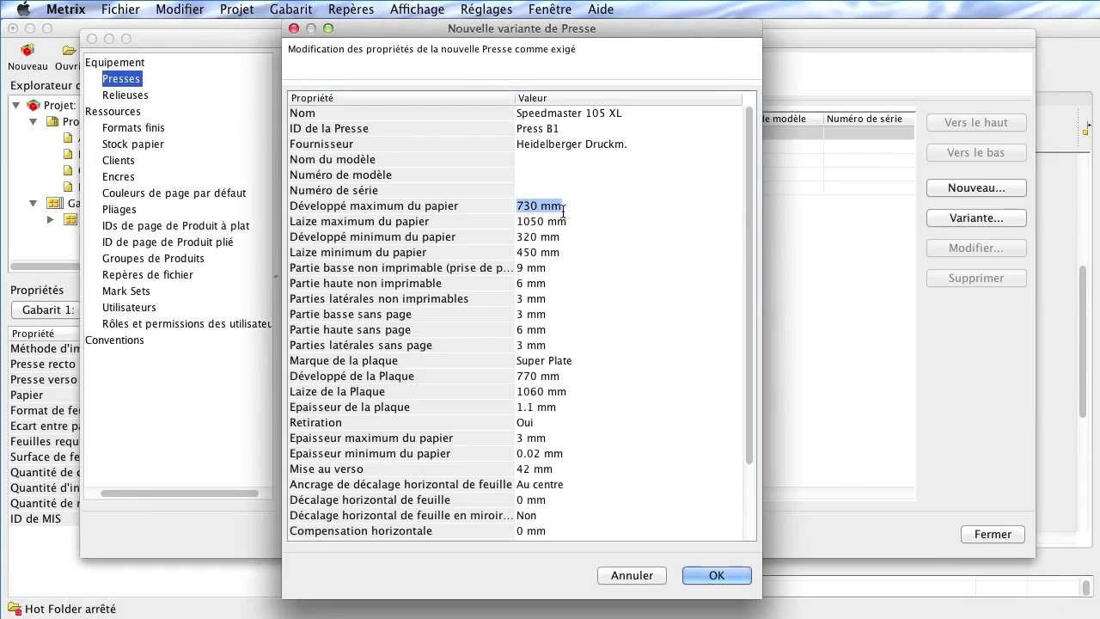
pyautogui.doubleClick(582, 221)
pyautogui.doubleClick(582, 238)
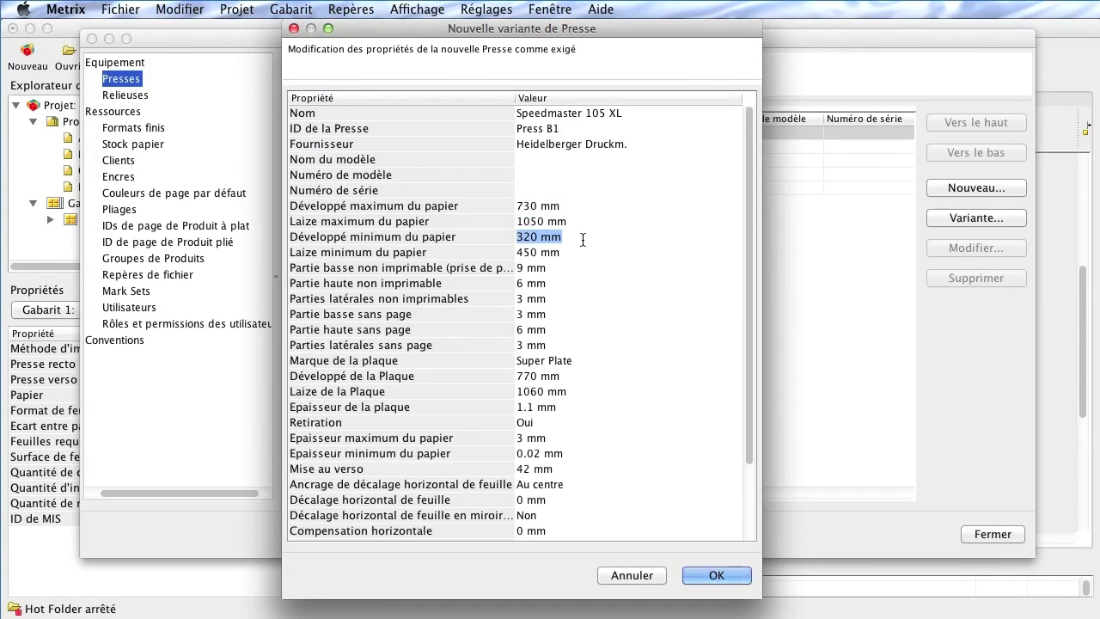
pyautogui.moveTo(747, 336); pyautogui.dragTo(746, 396)
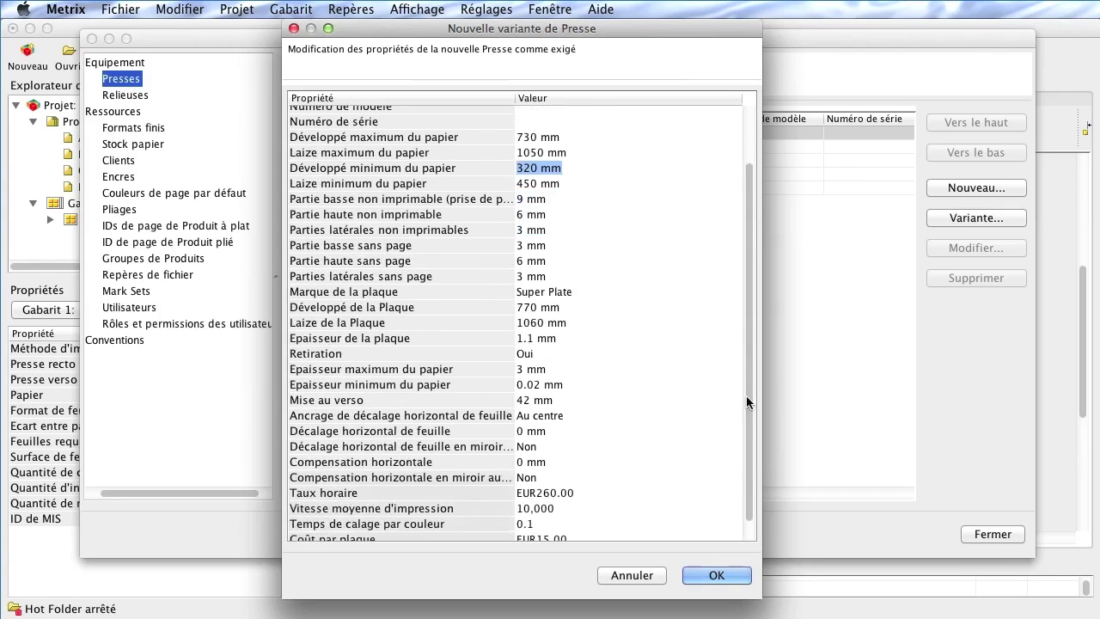
pyautogui.scroll(-1, 624, 494)
pyautogui.scroll(-1, 616, 488)
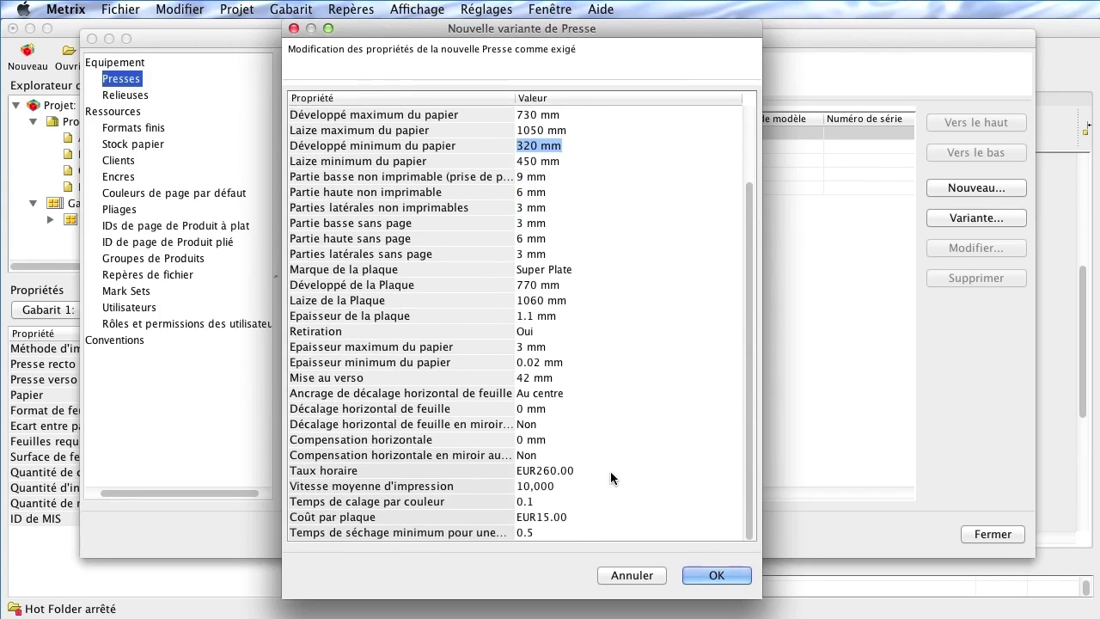
pyautogui.click(610, 471)
pyautogui.click(606, 486)
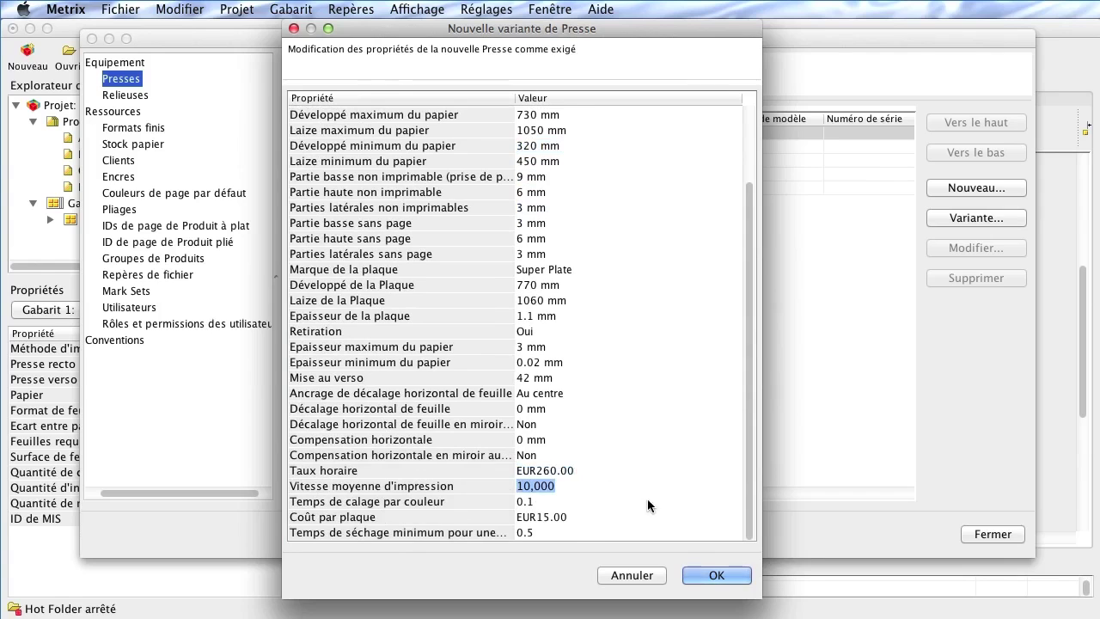
pyautogui.click(619, 502)
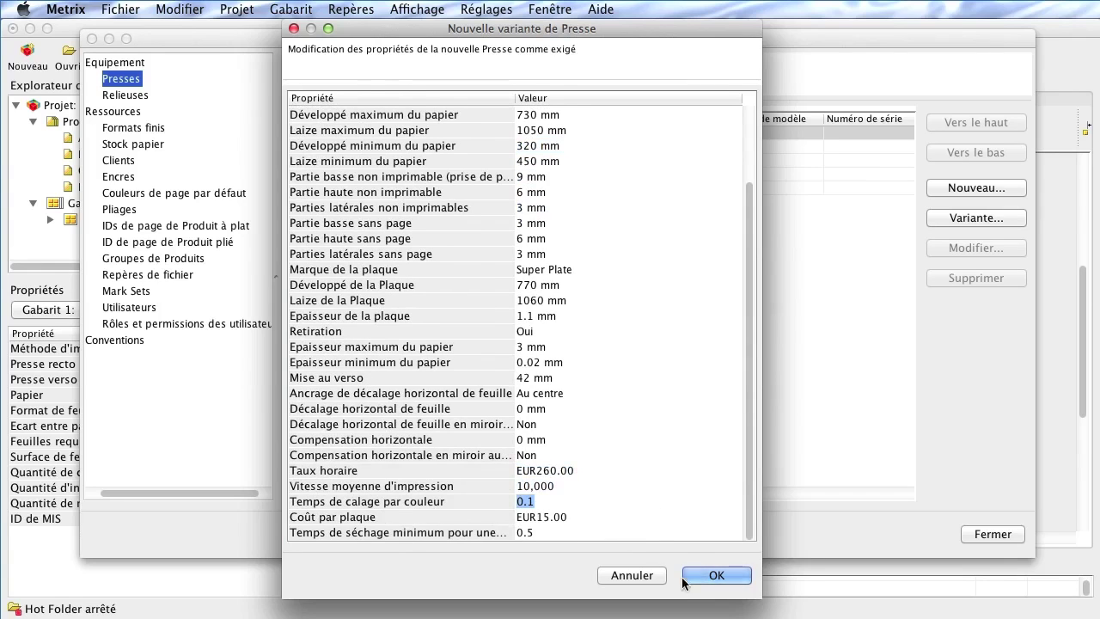
pyautogui.click(651, 581)
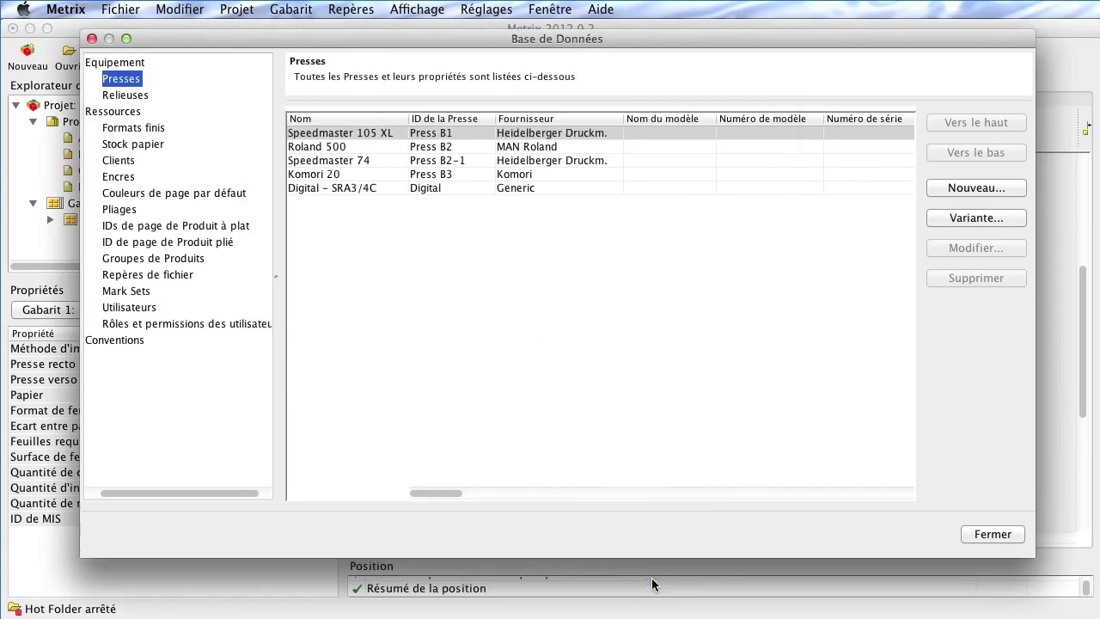
# Step: Examine the paper stock database and the sheet sizes, grain directions and costs listed for Chromolux 900
pyautogui.click(129, 147)
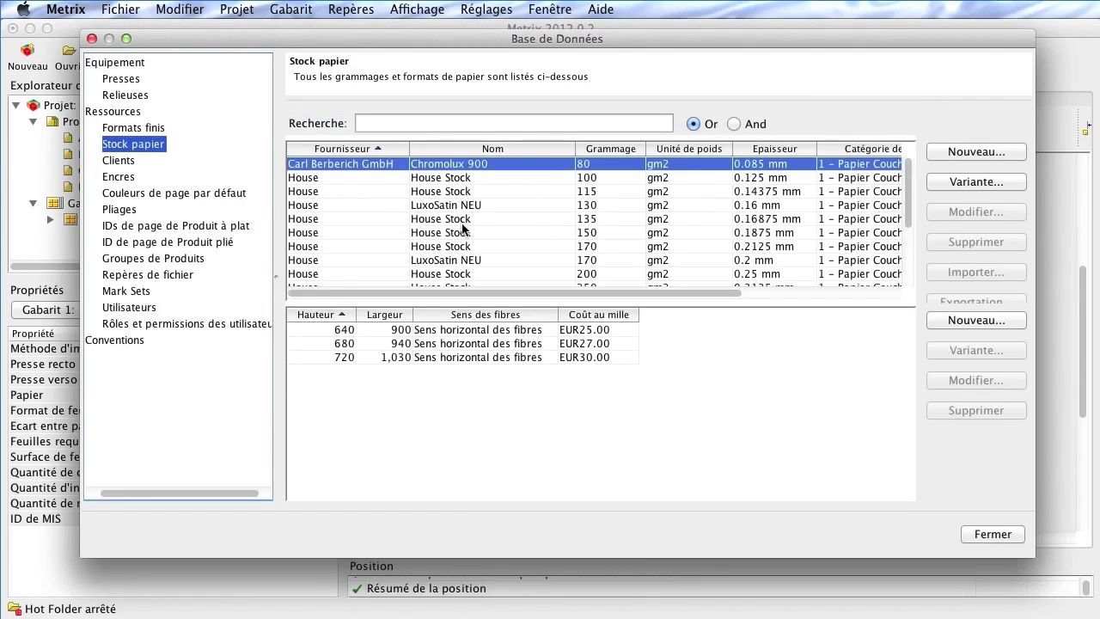
pyautogui.click(459, 331)
pyautogui.click(456, 346)
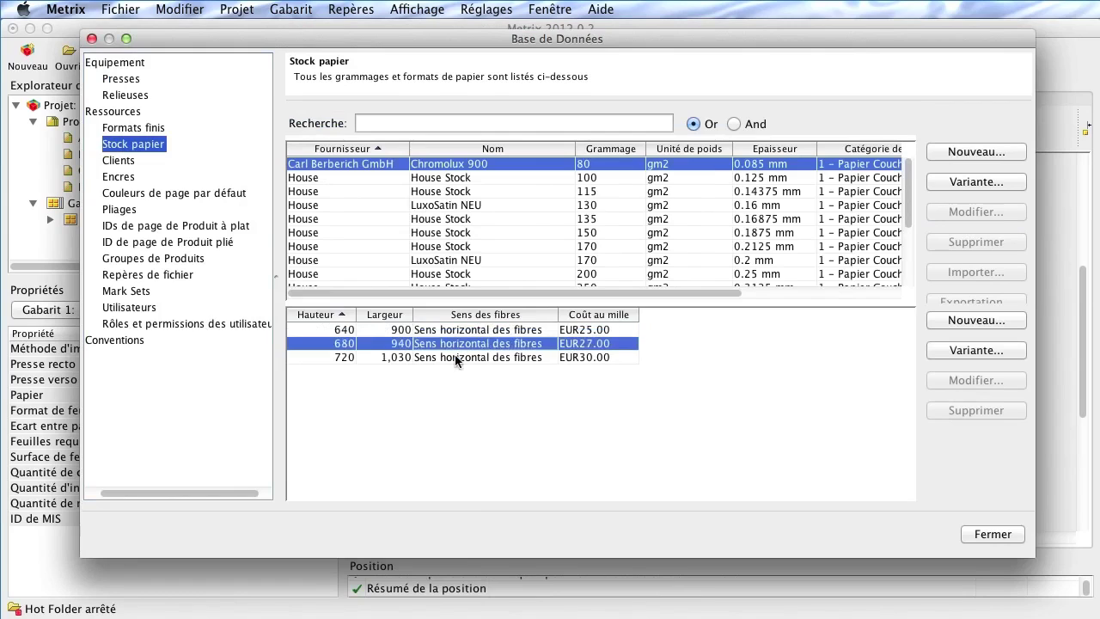
pyautogui.click(454, 358)
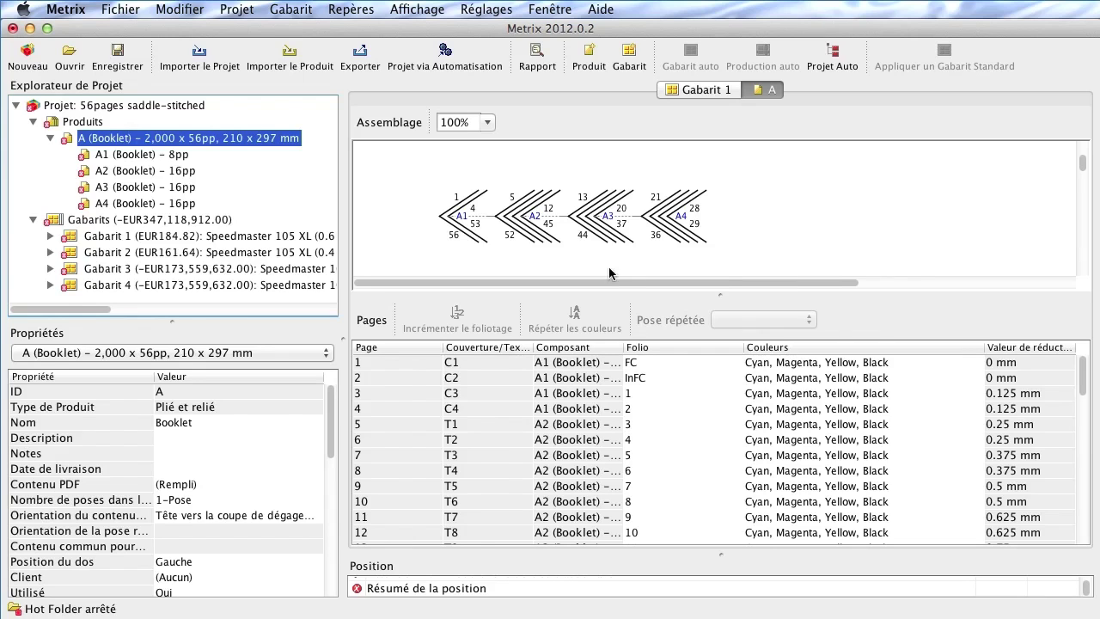
# Step: Calculate automatic layouts for Gabarit 1 of the 56pages saddle-stitched project and choose the first proposal
pyautogui.click(298, 239)
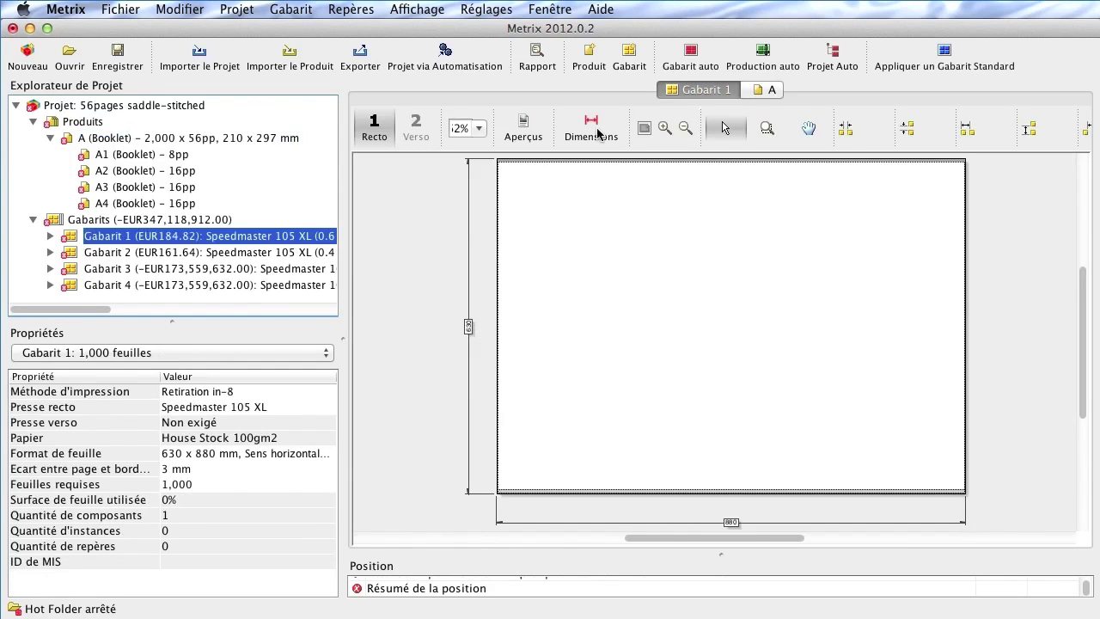
pyautogui.click(689, 58)
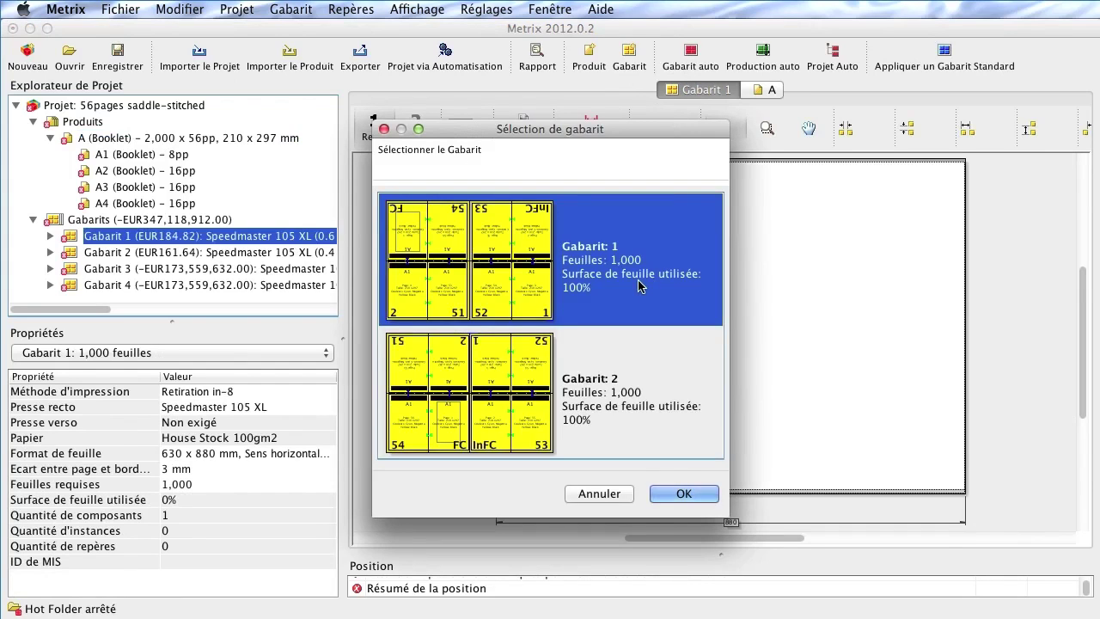
pyautogui.doubleClick(639, 284)
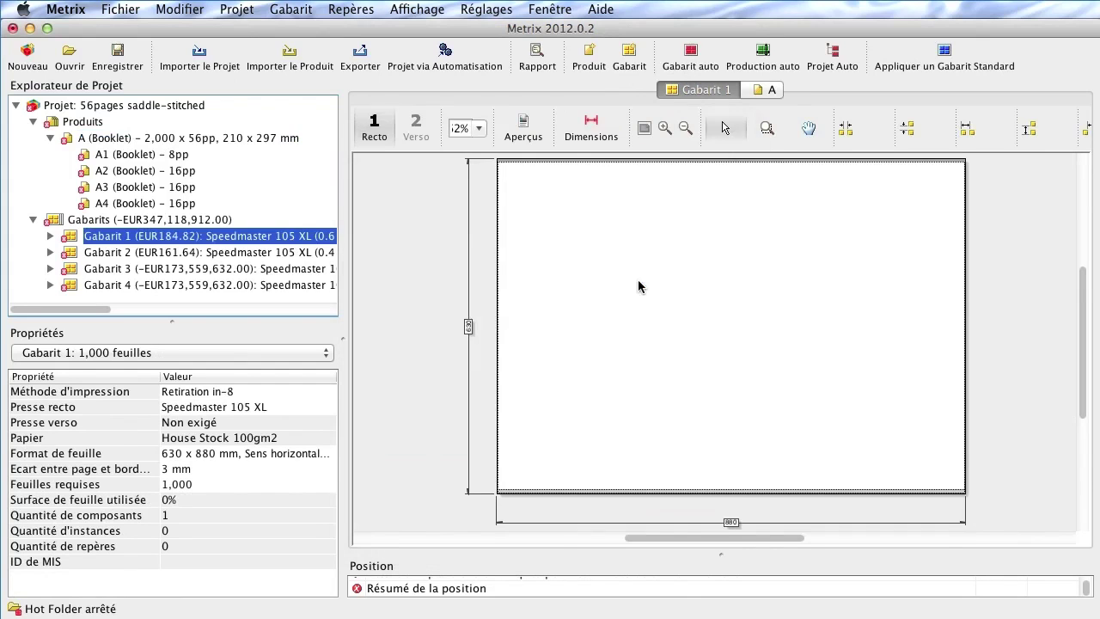
# Step: Apply a standard template to Gabarit 1 and to Gabarit 2 of the saddle-stitched booklet
pyautogui.click(938, 69)
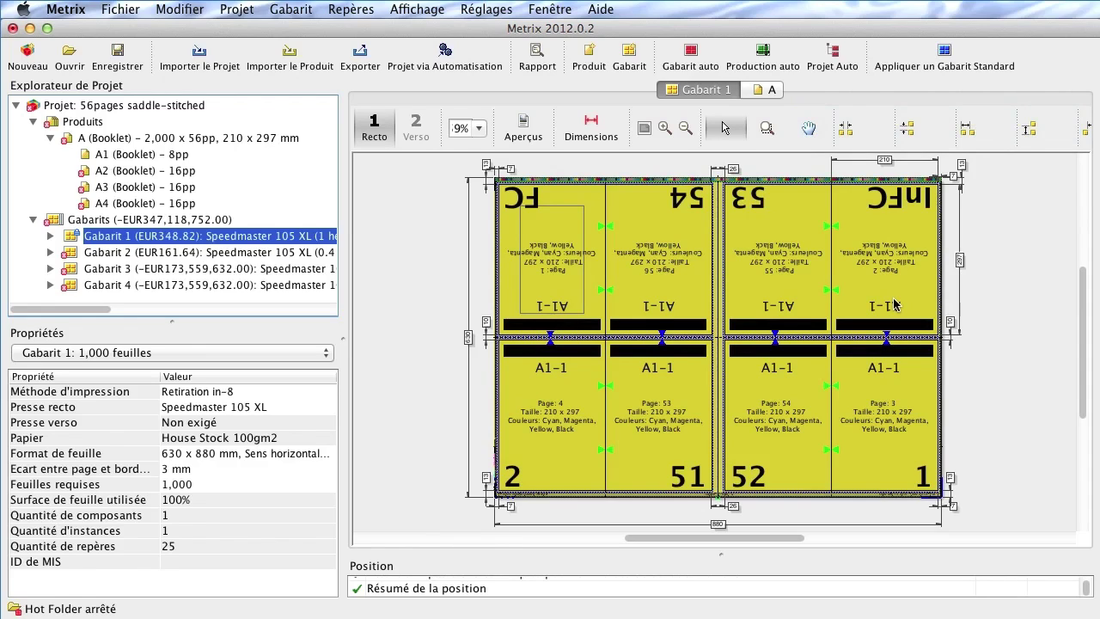
pyautogui.click(282, 255)
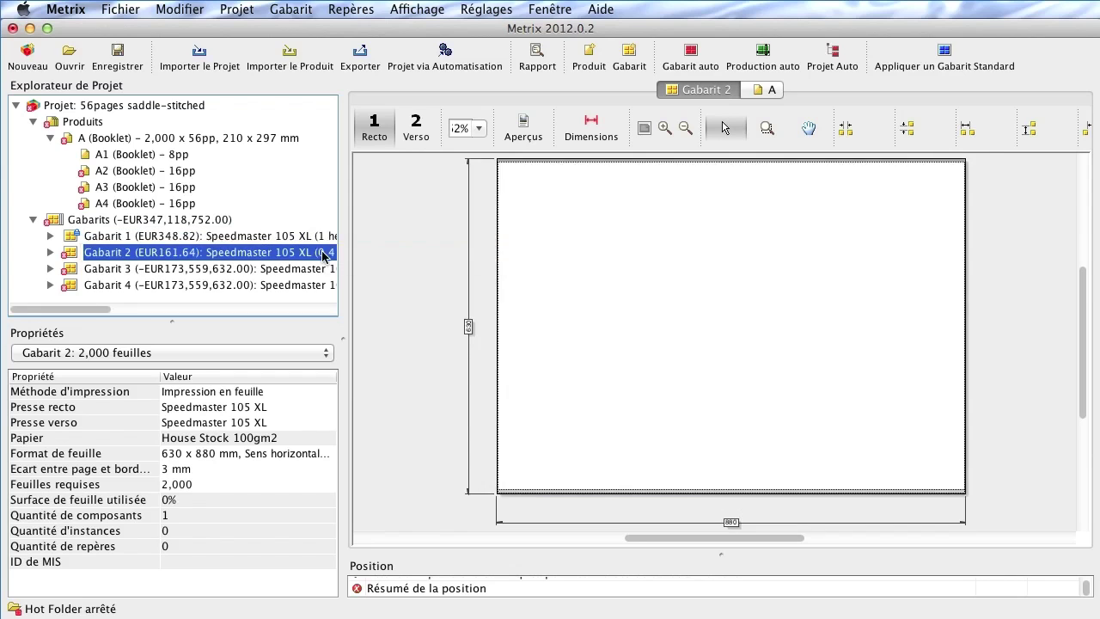
pyautogui.click(947, 62)
pyautogui.click(741, 361)
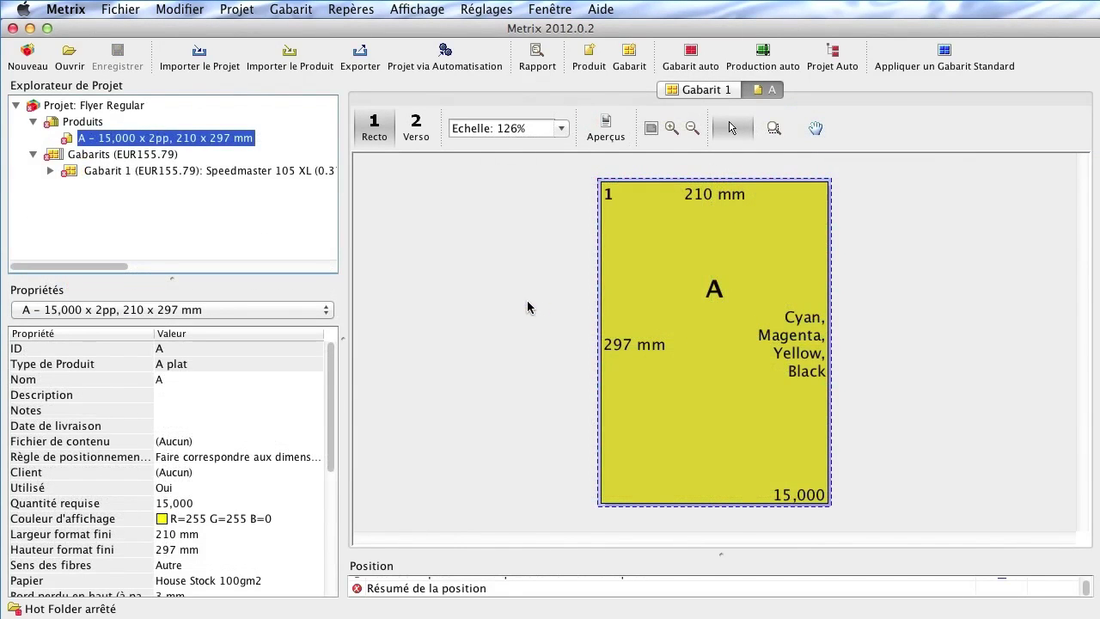
# Step: Apply the matching standard template to Gabarit 1 of the Flyer Regular project
pyautogui.click(277, 176)
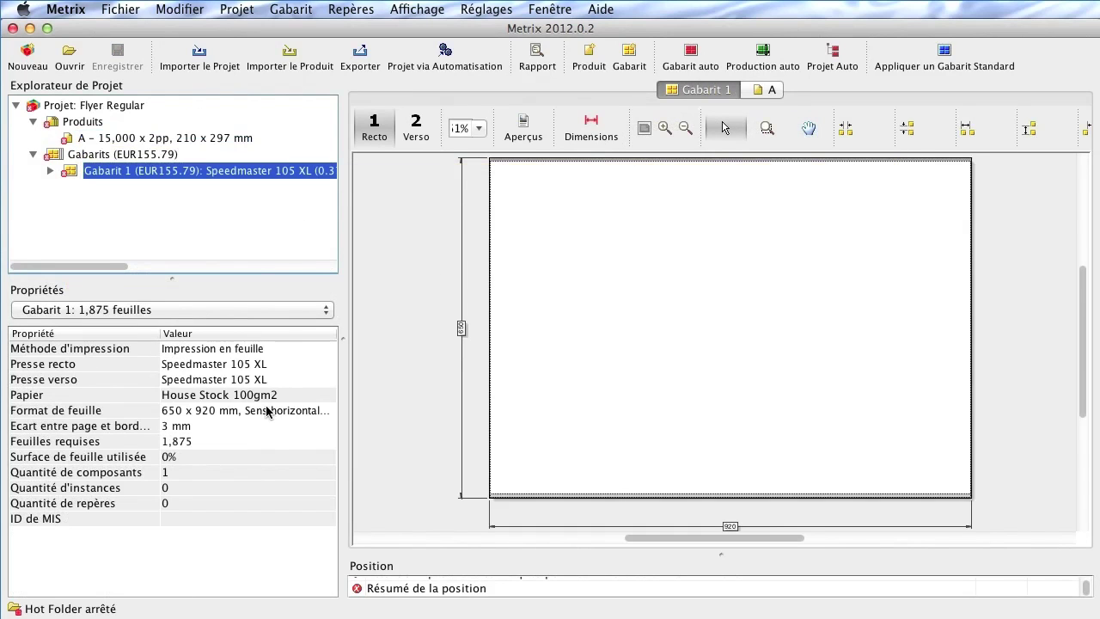
pyautogui.click(943, 55)
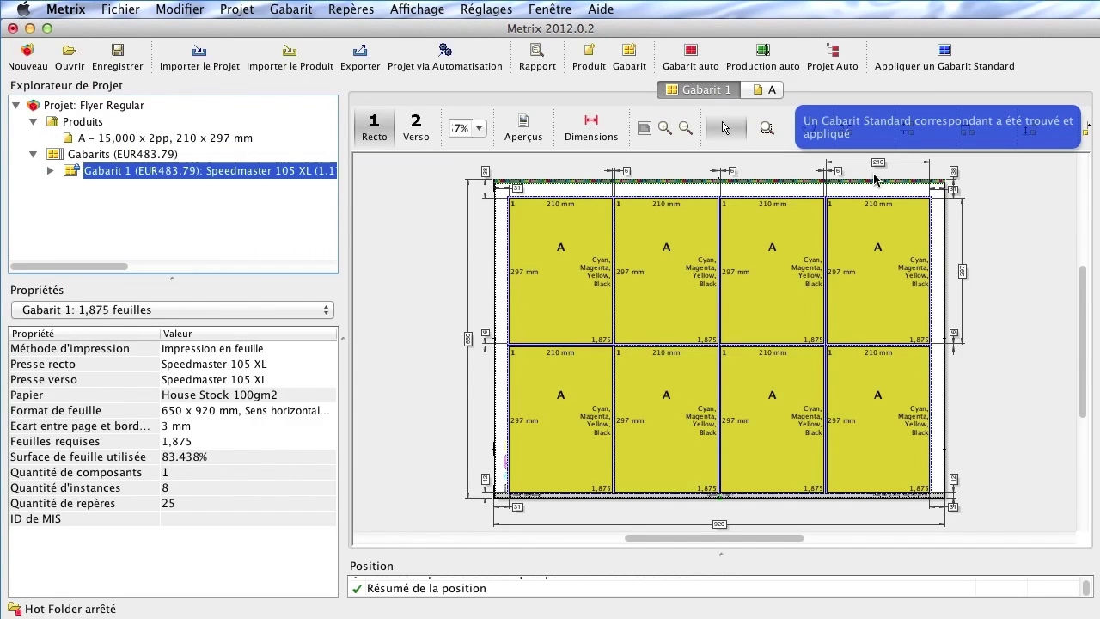
# Step: Set Gabarit 1's sheet format to 460 x 650 mm with vertical grain and reapply the standard template
pyautogui.click(323, 413)
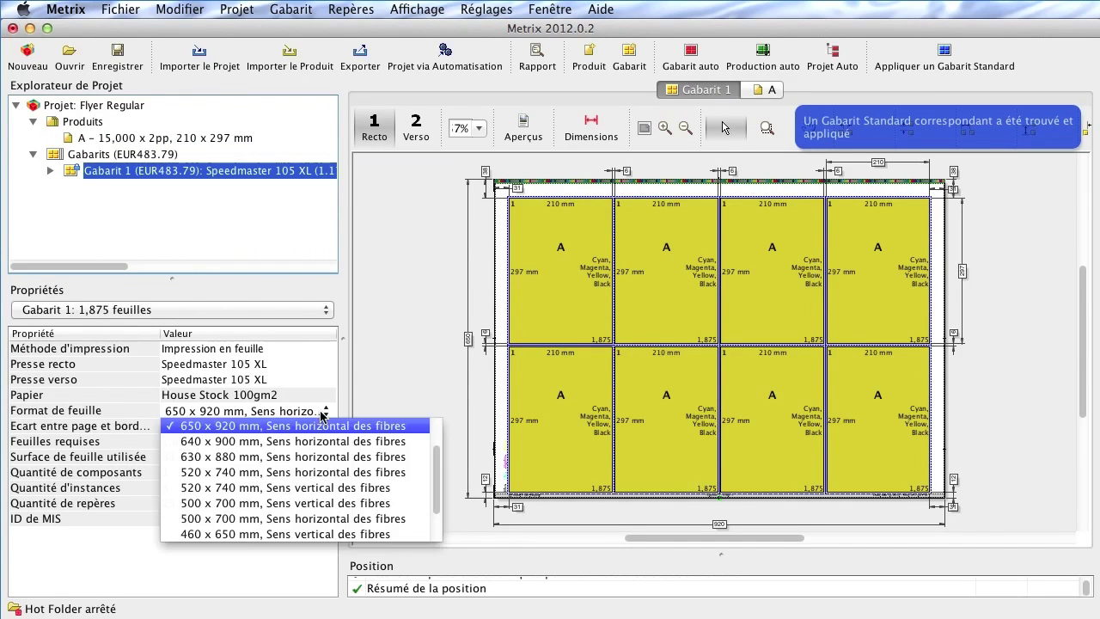
pyautogui.scroll(-2, 436, 471)
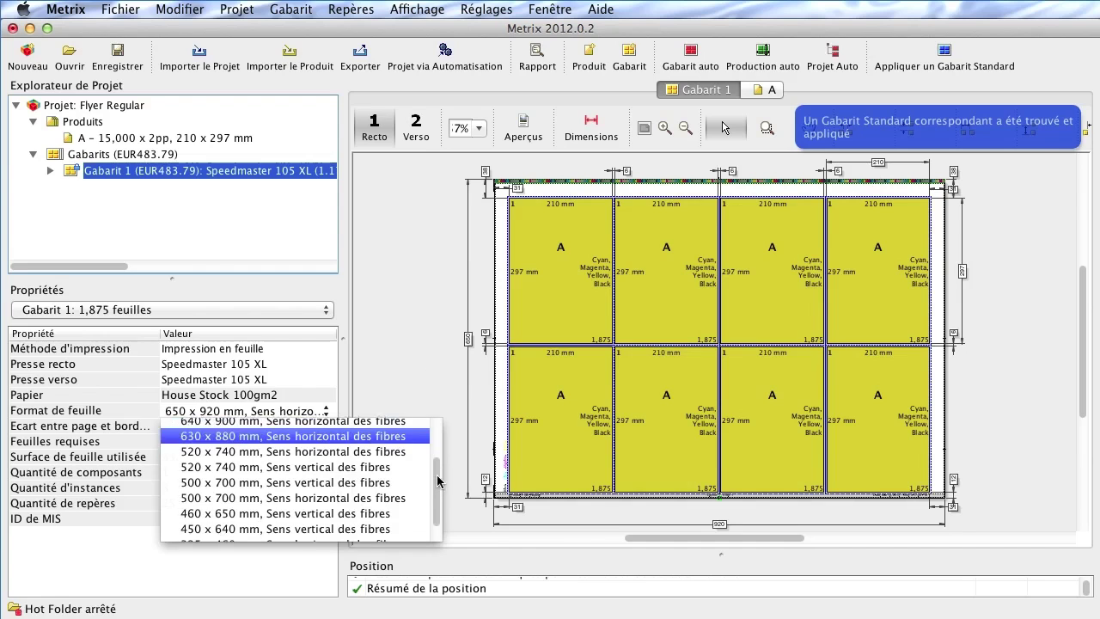
pyautogui.click(392, 507)
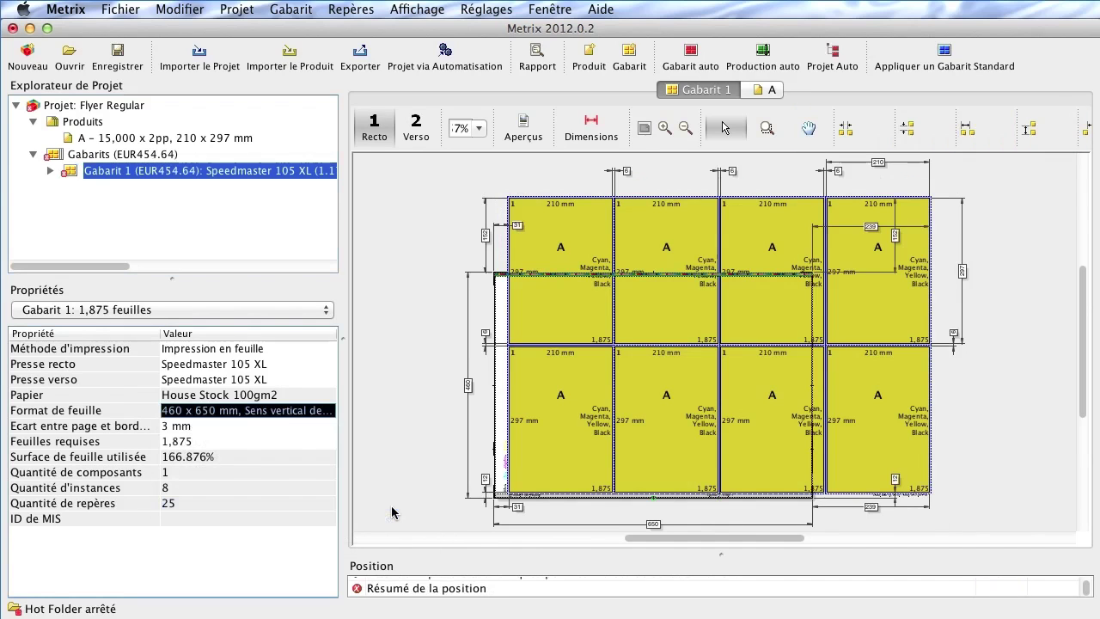
pyautogui.click(946, 58)
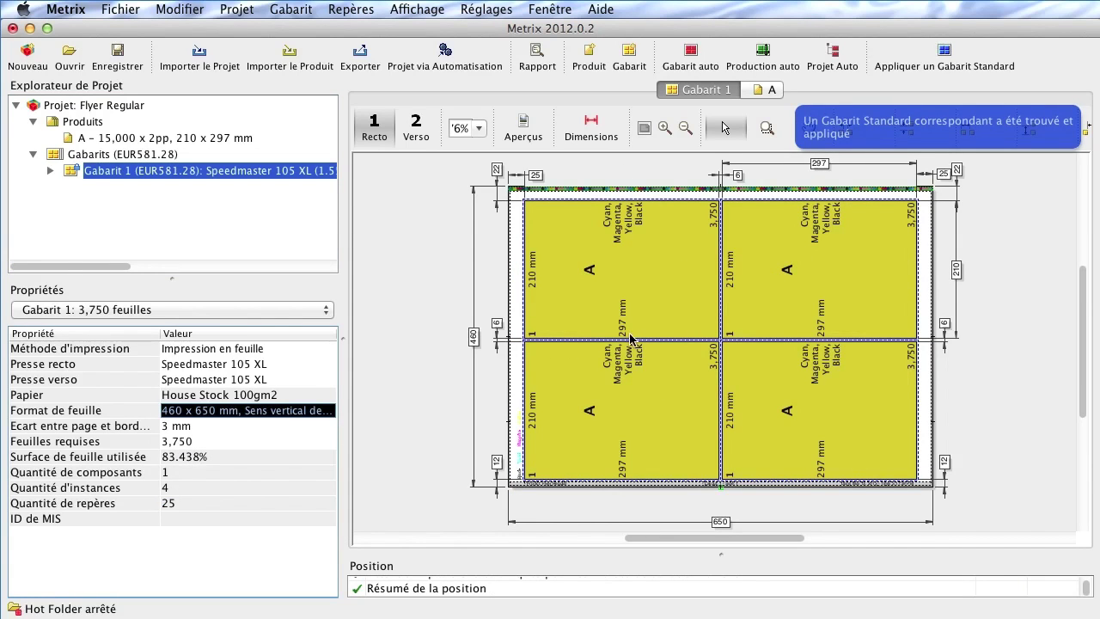
# Step: Set Gabarit 1's sheet format to 700 x 1000 mm with horizontal grain and try to apply a standard template
pyautogui.click(296, 411)
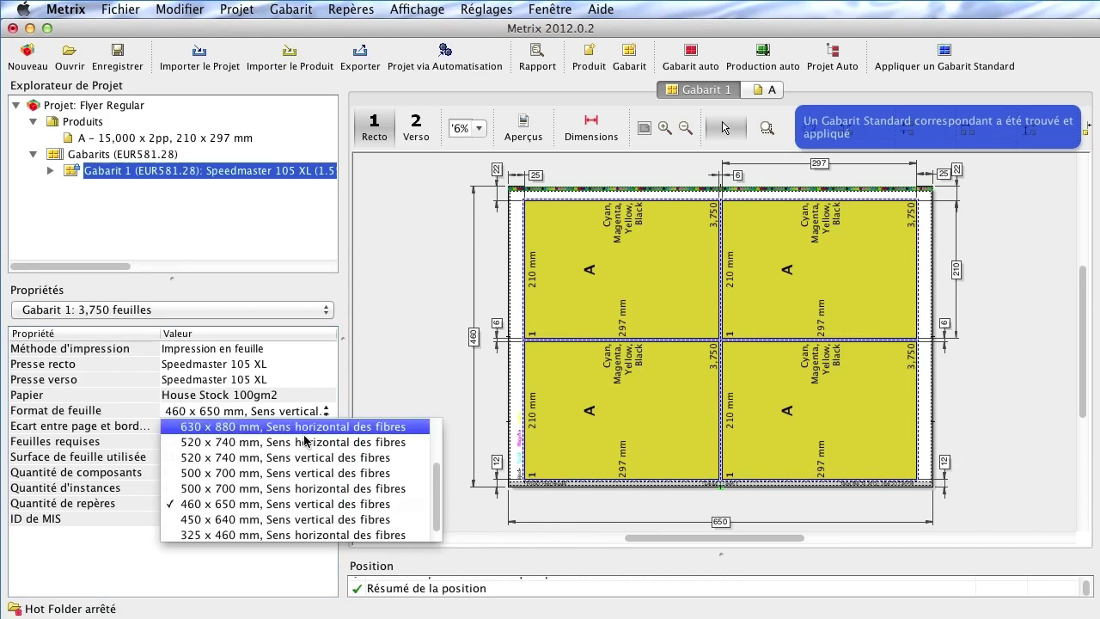
pyautogui.scroll(5, 424, 482)
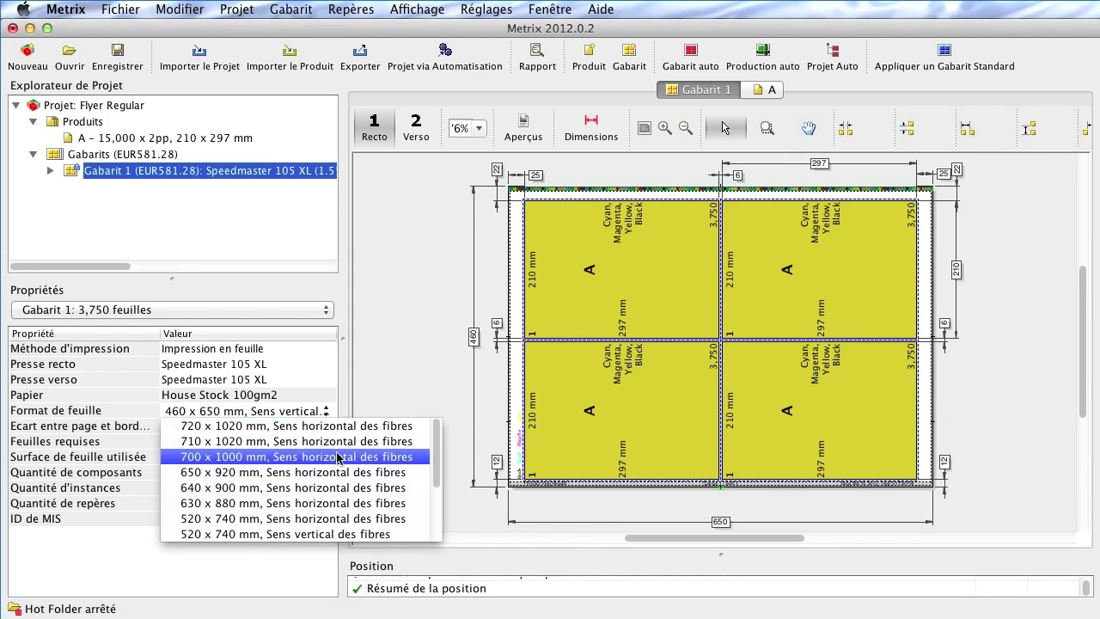
pyautogui.click(338, 457)
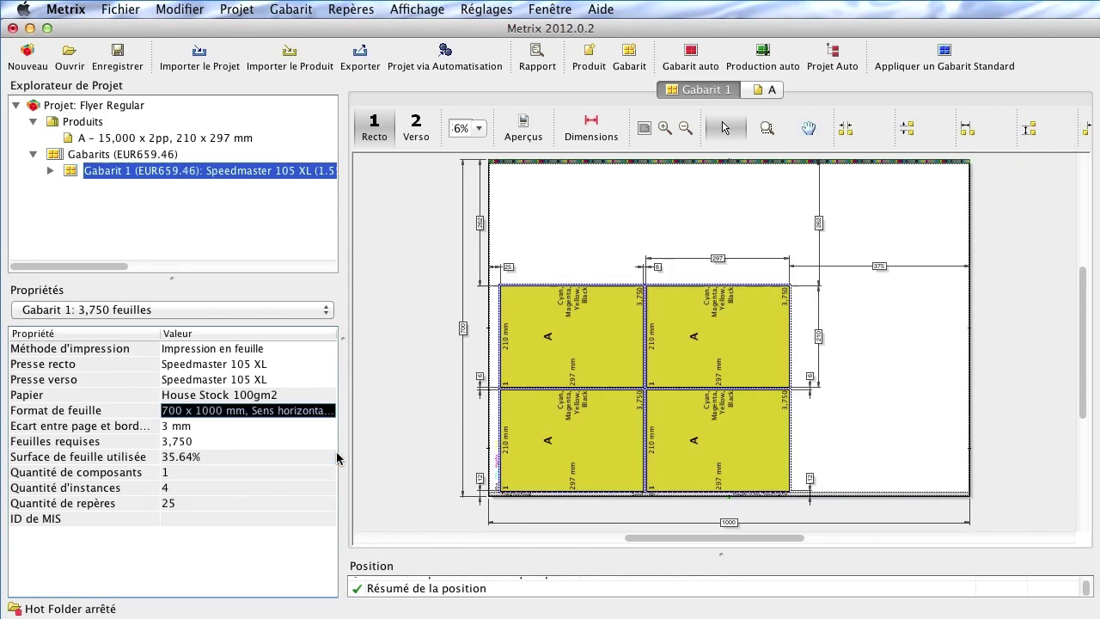
pyautogui.click(943, 69)
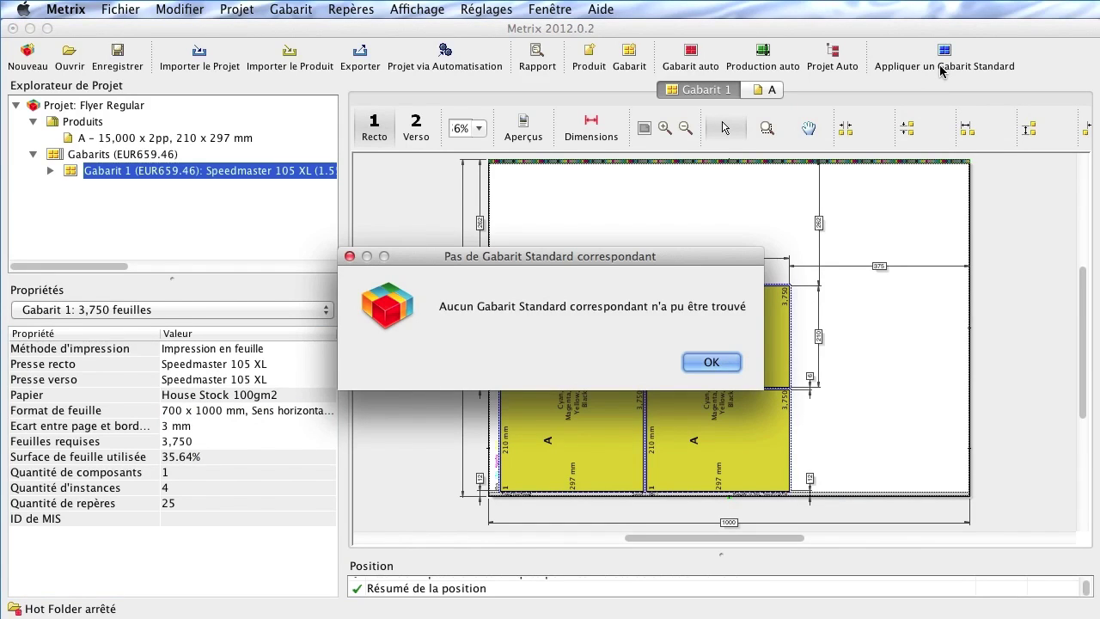
pyautogui.click(712, 362)
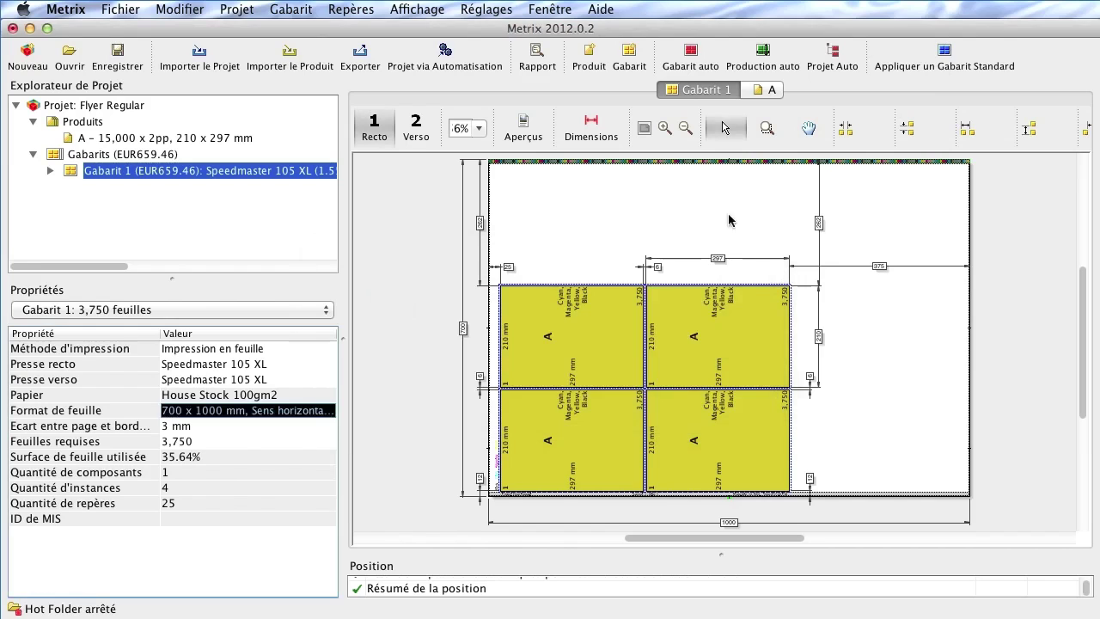
# Step: Calculate automatic layouts for the 700 x 1000 mm flyer sheet and choose the first proposal
pyautogui.click(691, 53)
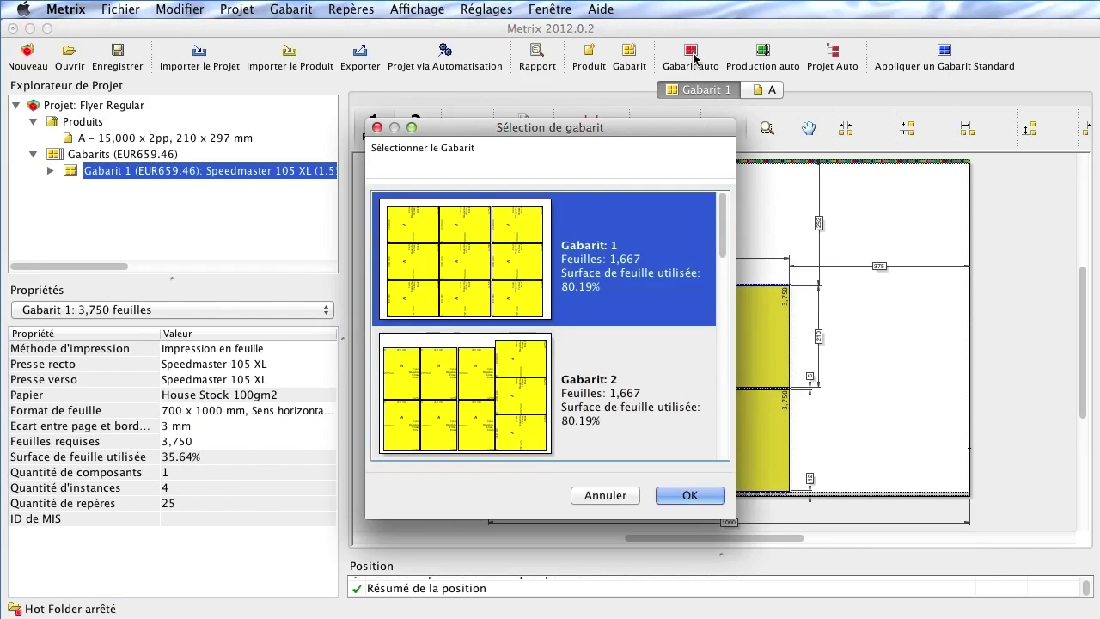
pyautogui.click(692, 496)
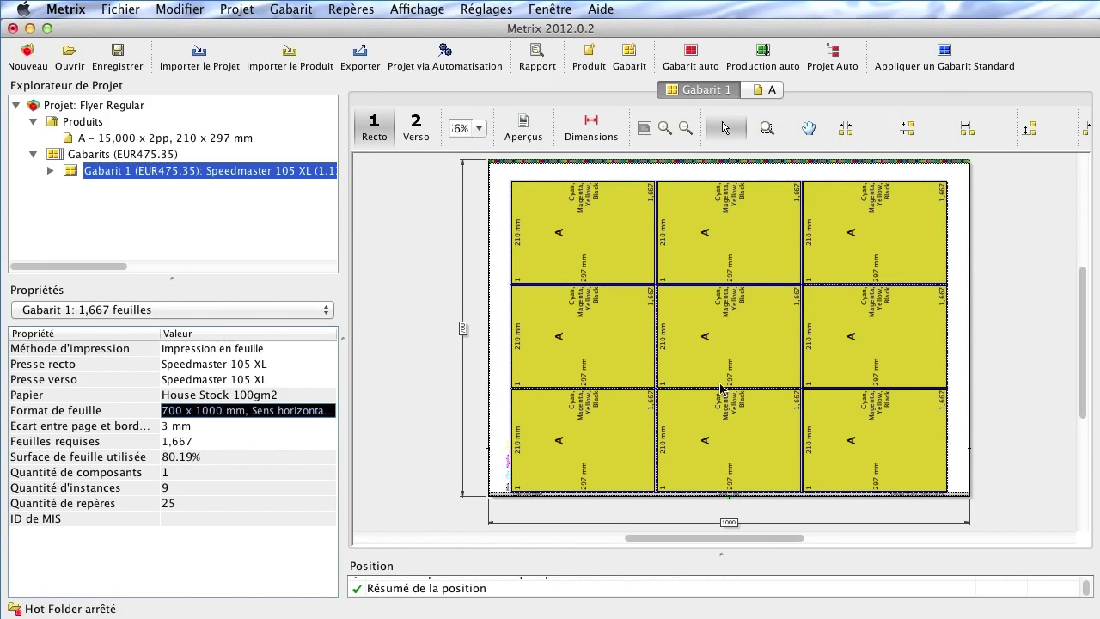
pyautogui.click(291, 10)
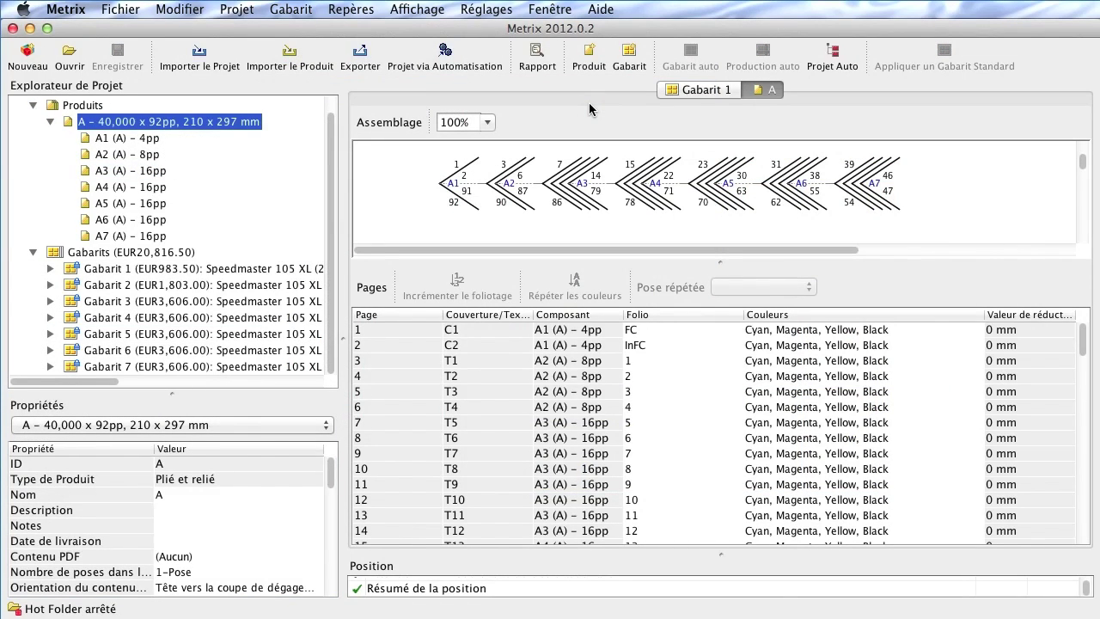
# Step: Move the 8-page section A2 of the 92-page product to fifth position in the assembly, after three 16-page sections, and check its page imposition
pyautogui.doubleClick(127, 153)
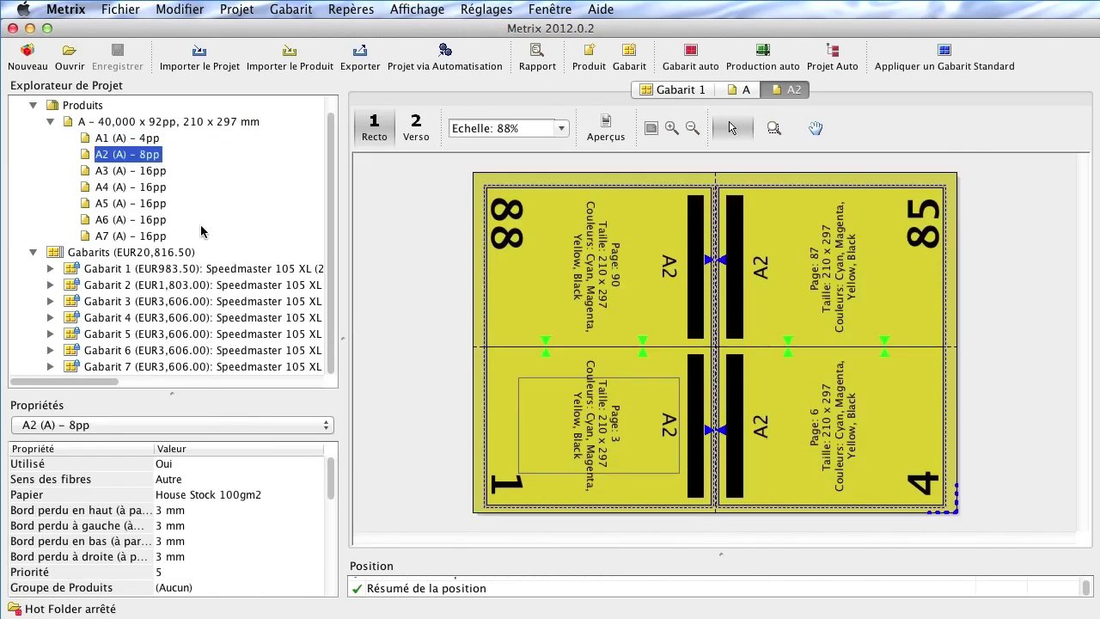
pyautogui.click(224, 123)
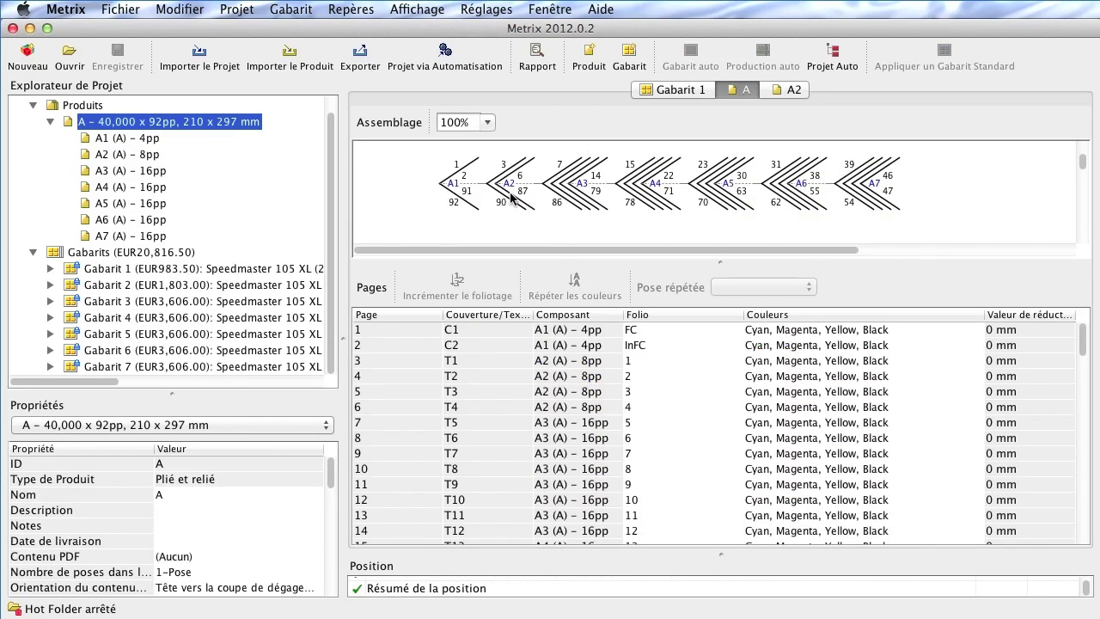
pyautogui.moveTo(510, 197)
pyautogui.mouseDown()
pyautogui.moveTo(619, 210)
pyautogui.moveTo(695, 182)
pyautogui.moveTo(710, 200)
pyautogui.mouseUp()
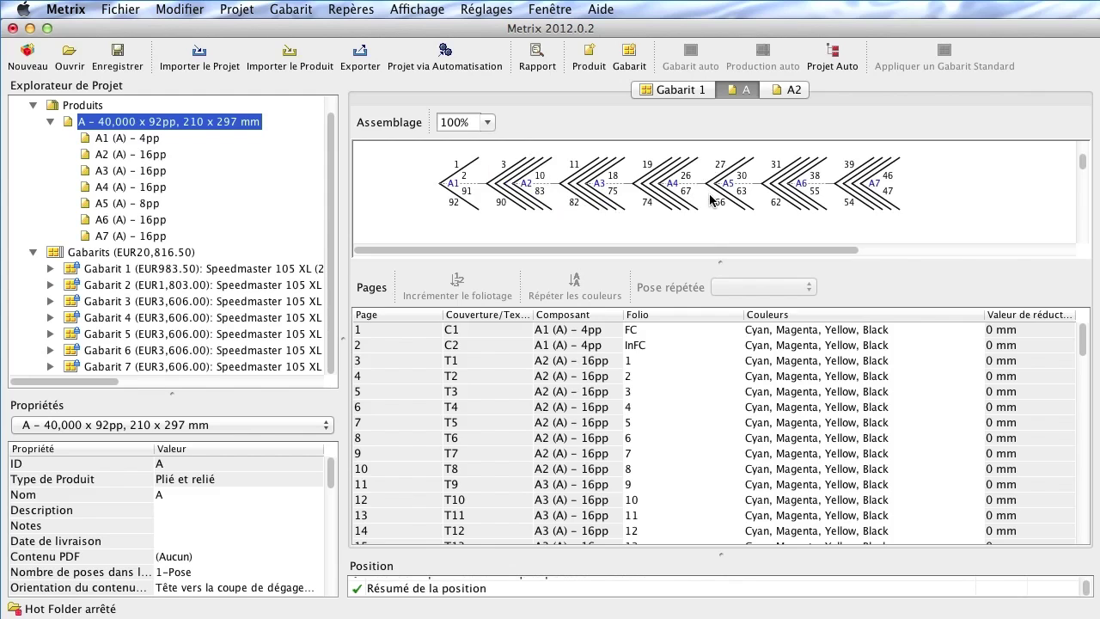
pyautogui.click(149, 205)
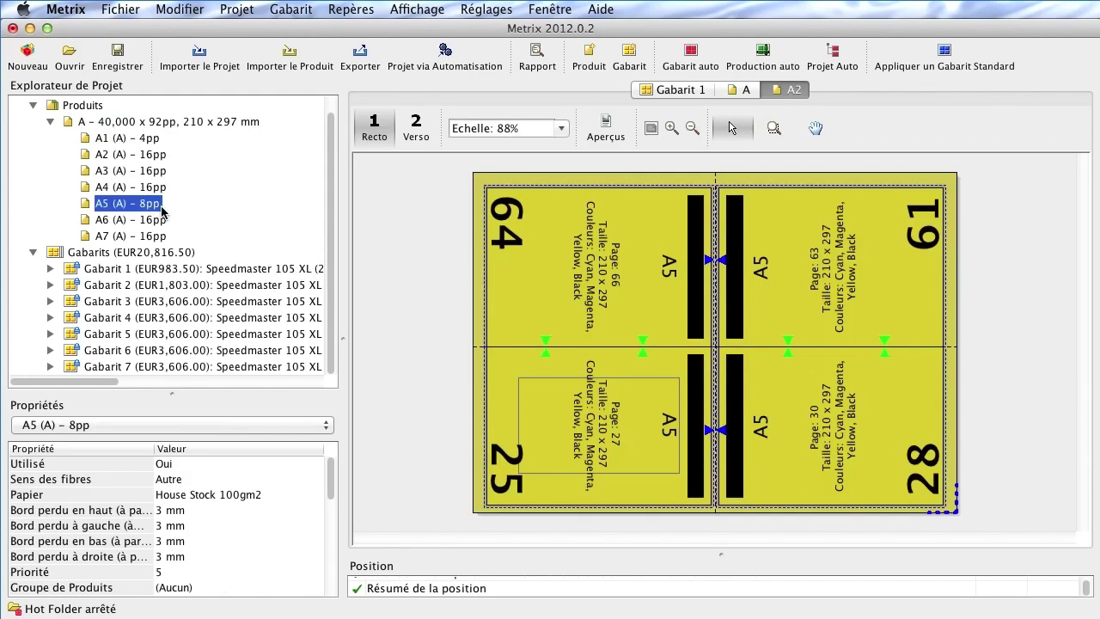
pyautogui.click(207, 121)
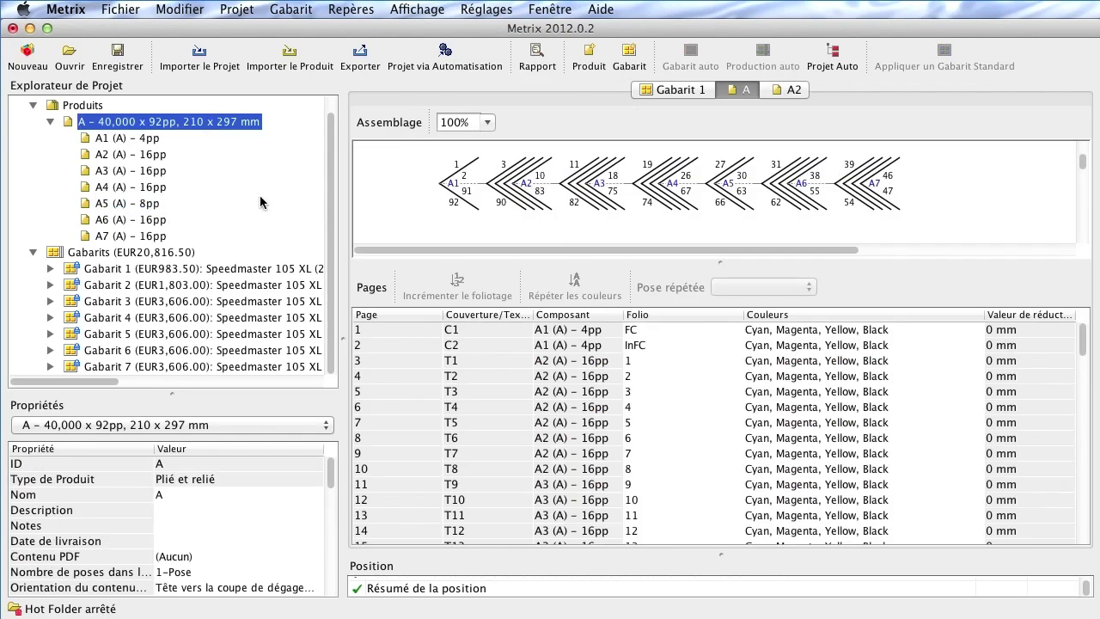
# Step: Change the fold of the 8-page section A5 to 8pp: JDF F8-3, MBO #7
pyautogui.rightClick(739, 206)
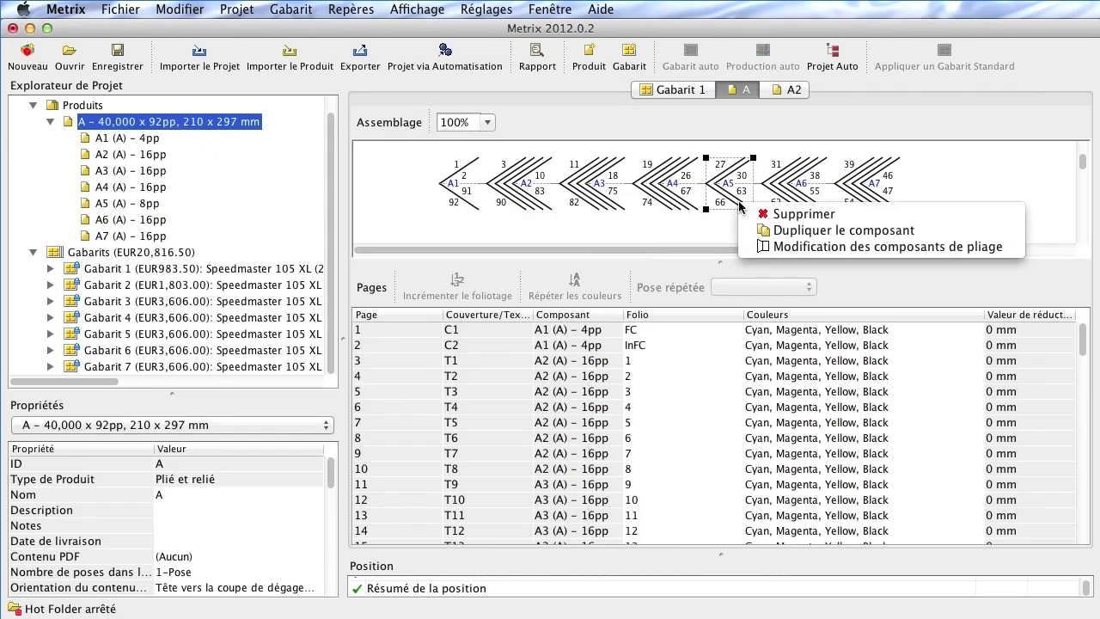
pyautogui.click(791, 247)
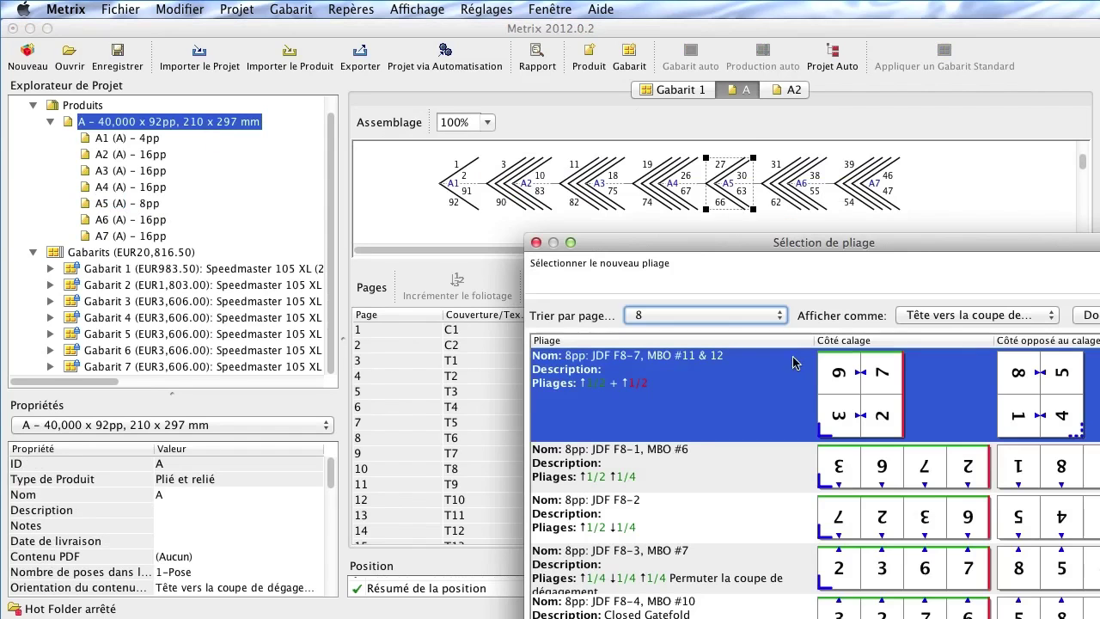
pyautogui.scroll(-2, 885, 488)
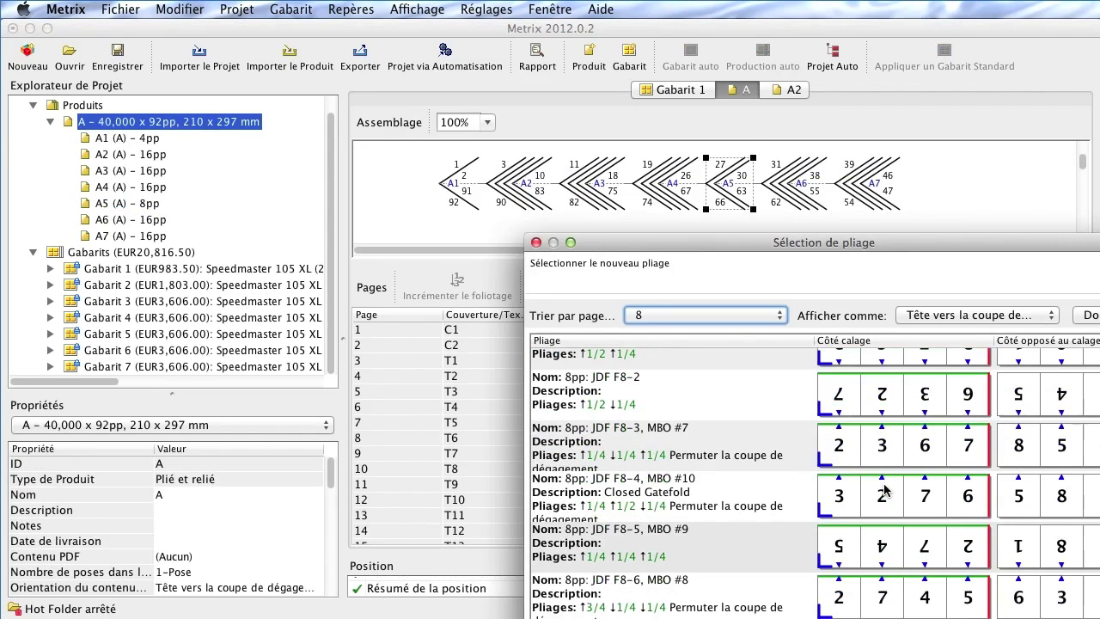
pyautogui.doubleClick(806, 445)
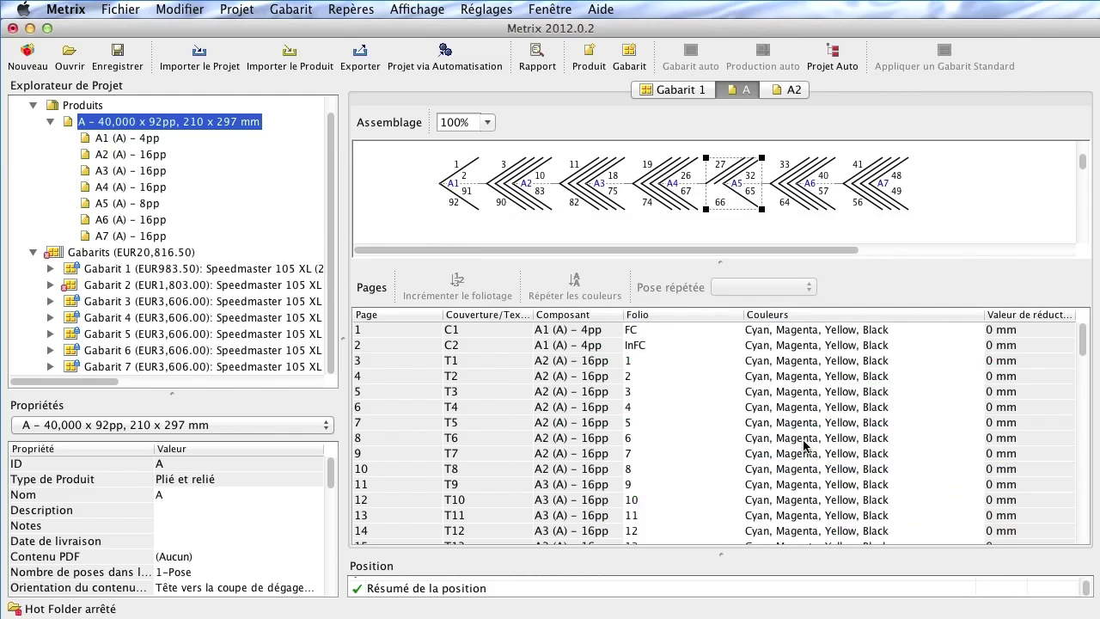
pyautogui.click(781, 233)
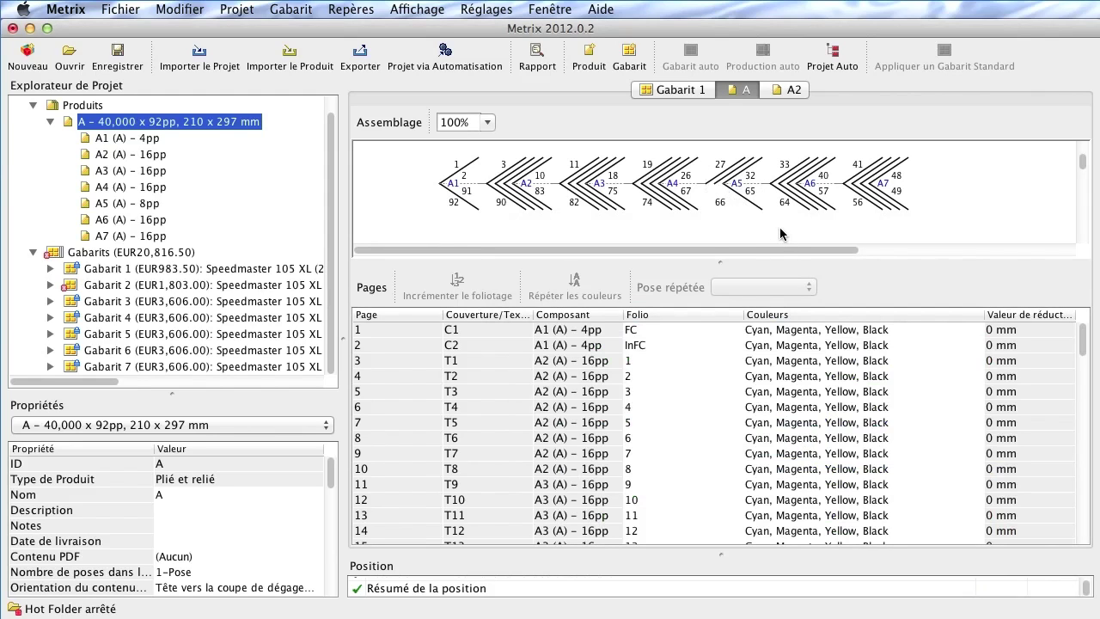
# Step: Set Gabarit 2's printing method to Retiration in-12 and apply a standard template to it
pyautogui.click(166, 285)
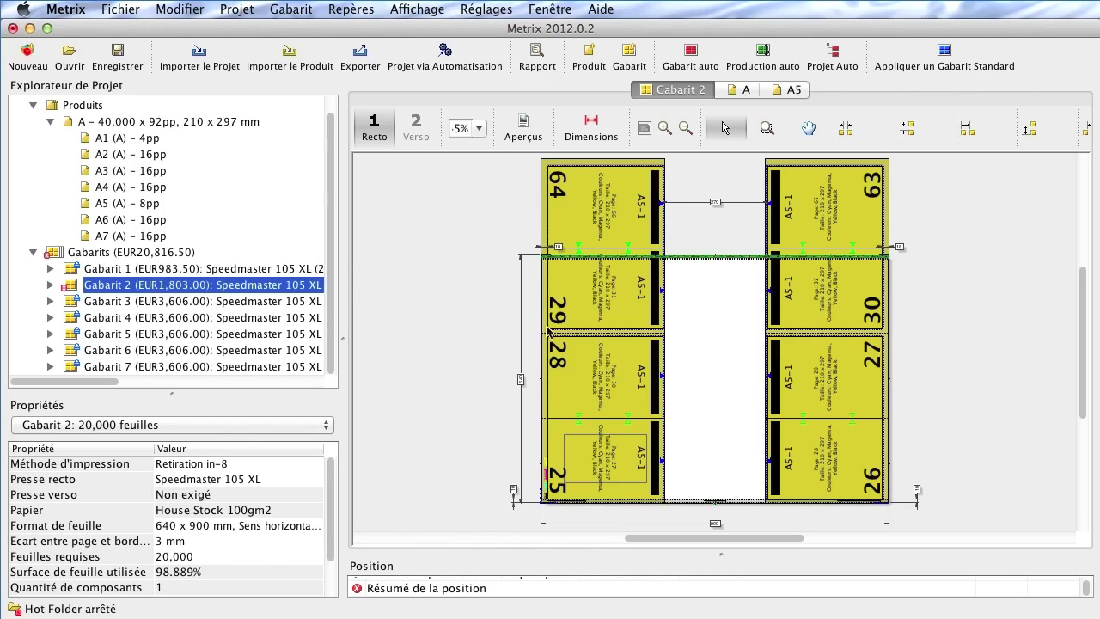
pyautogui.click(231, 464)
pyautogui.click(256, 483)
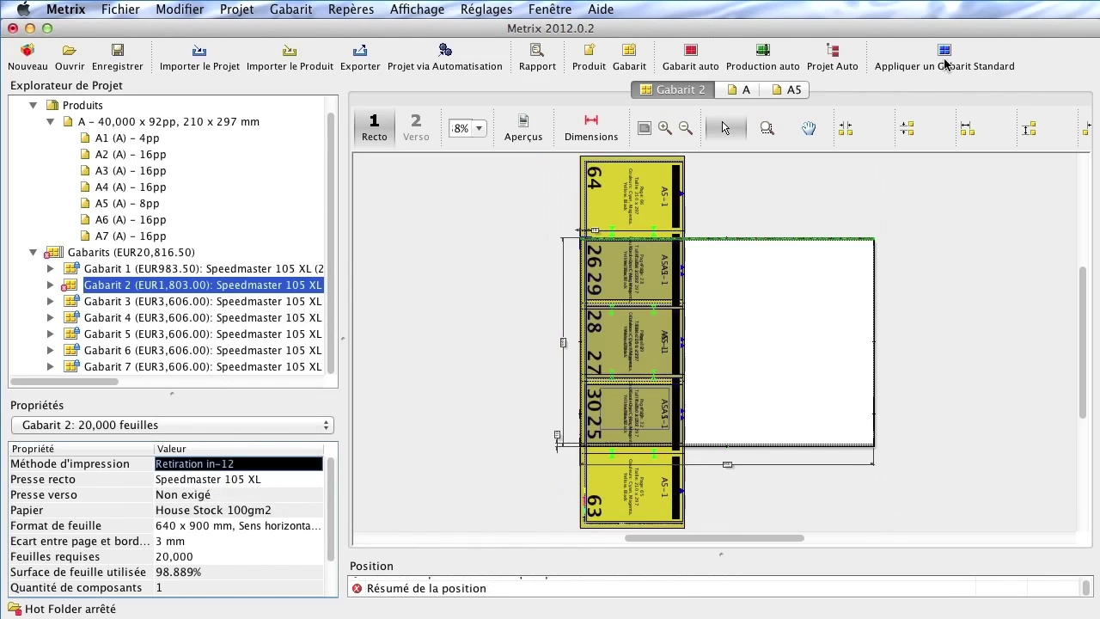
pyautogui.click(946, 65)
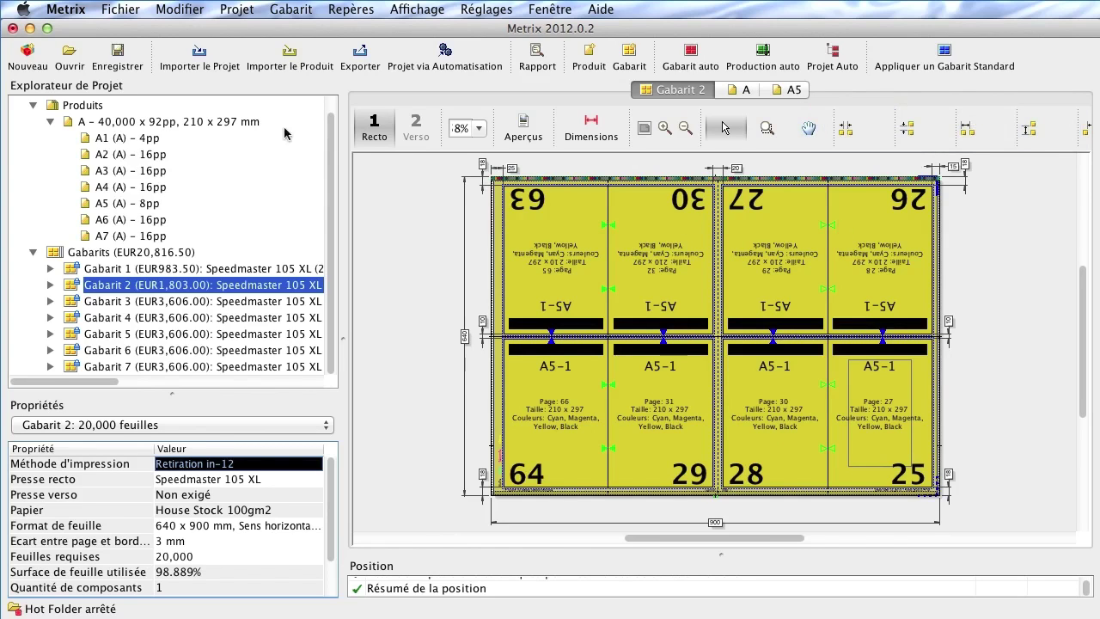
# Step: Set product A's creep reduction (Réduction des petits fonds) to type Auto with the Anamorphose method
pyautogui.click(241, 123)
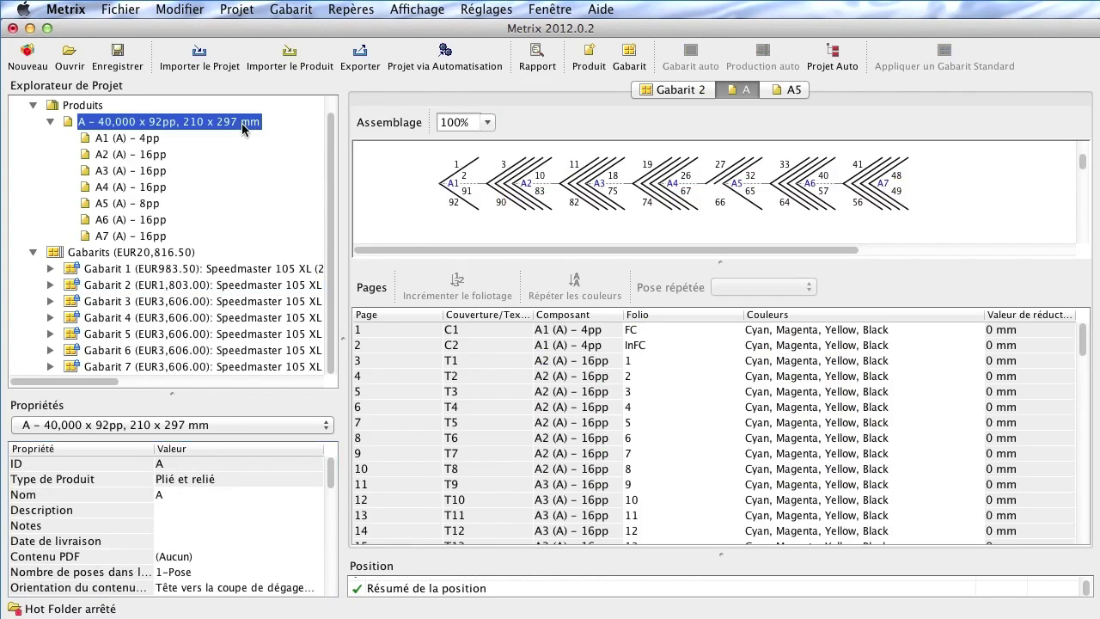
pyautogui.click(734, 193)
pyautogui.moveTo(331, 476); pyautogui.dragTo(337, 591)
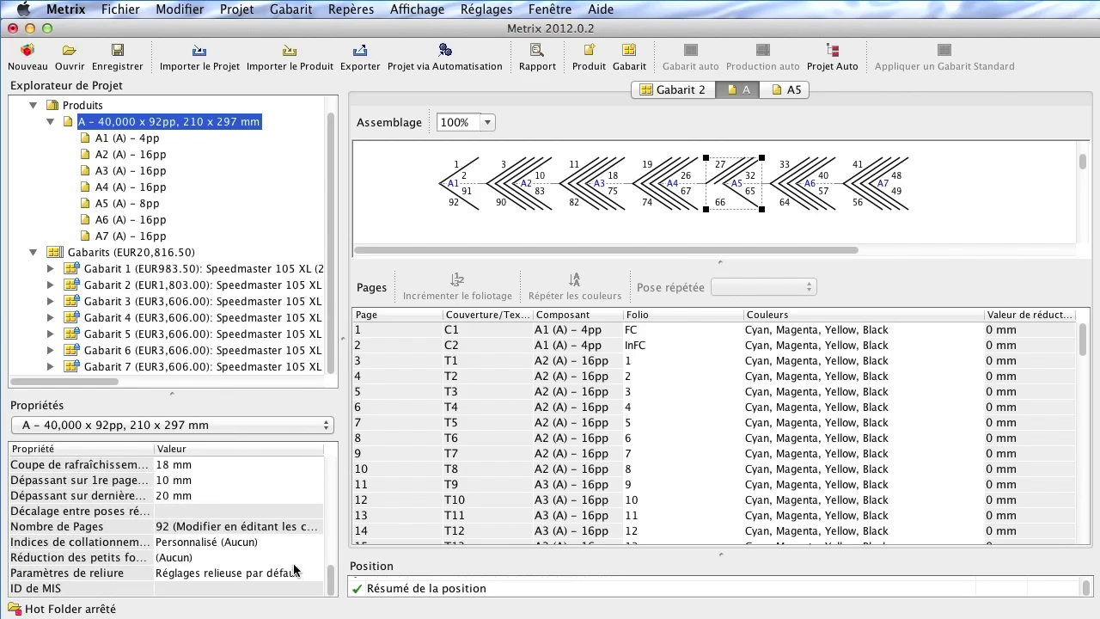
pyautogui.click(292, 557)
pyautogui.click(606, 135)
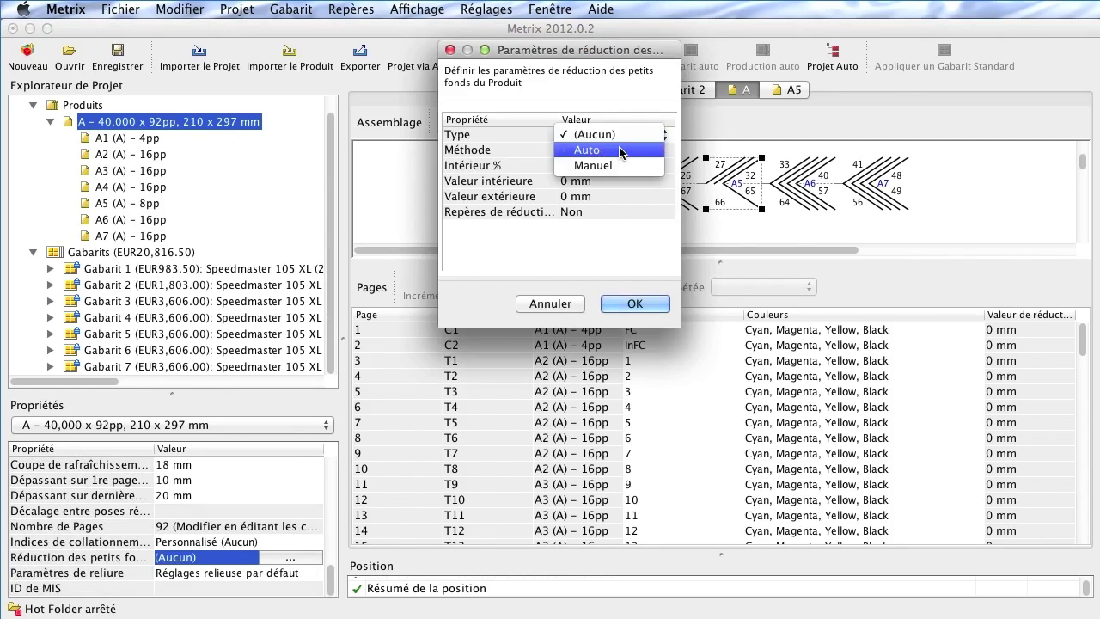
pyautogui.click(620, 151)
pyautogui.click(640, 149)
pyautogui.click(640, 167)
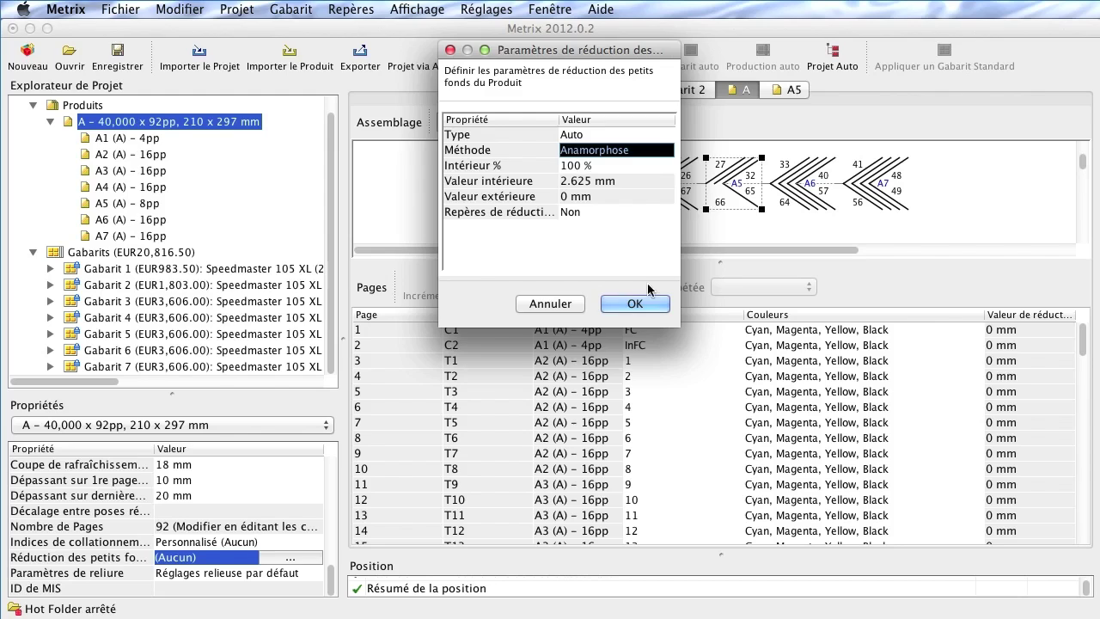
pyautogui.click(644, 303)
# Step: Examine the reduction values in the page list, from the cover pages through to the pages of section A5
pyautogui.click(1020, 331)
pyautogui.click(1023, 344)
pyautogui.click(1028, 361)
pyautogui.click(1028, 375)
pyautogui.moveTo(1088, 339); pyautogui.dragTo(1085, 397)
pyautogui.click(1041, 383)
pyautogui.click(1042, 391)
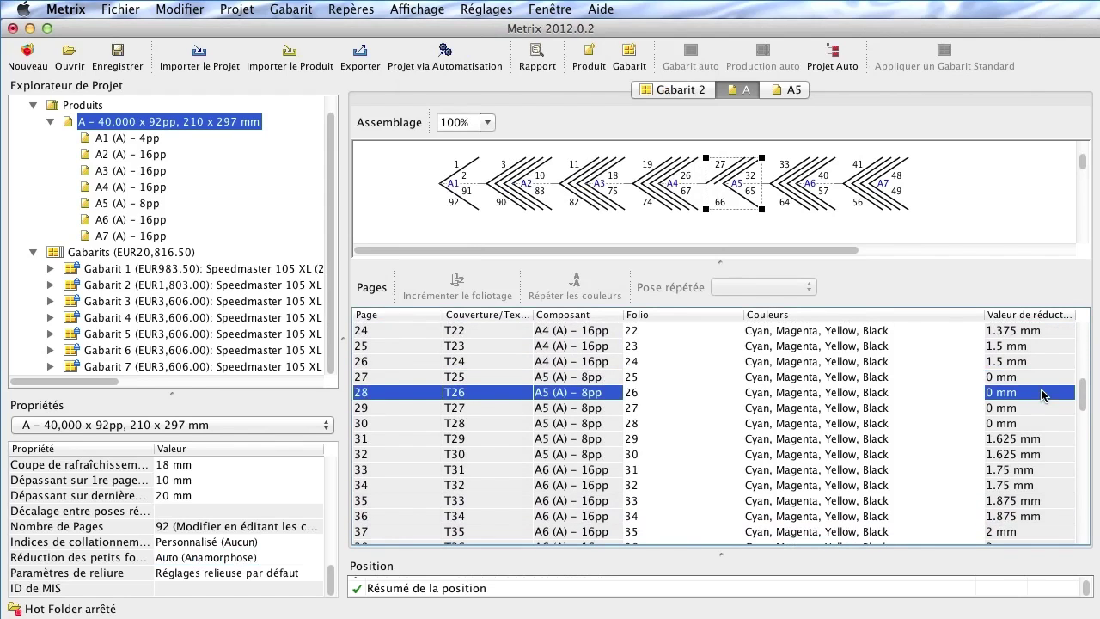